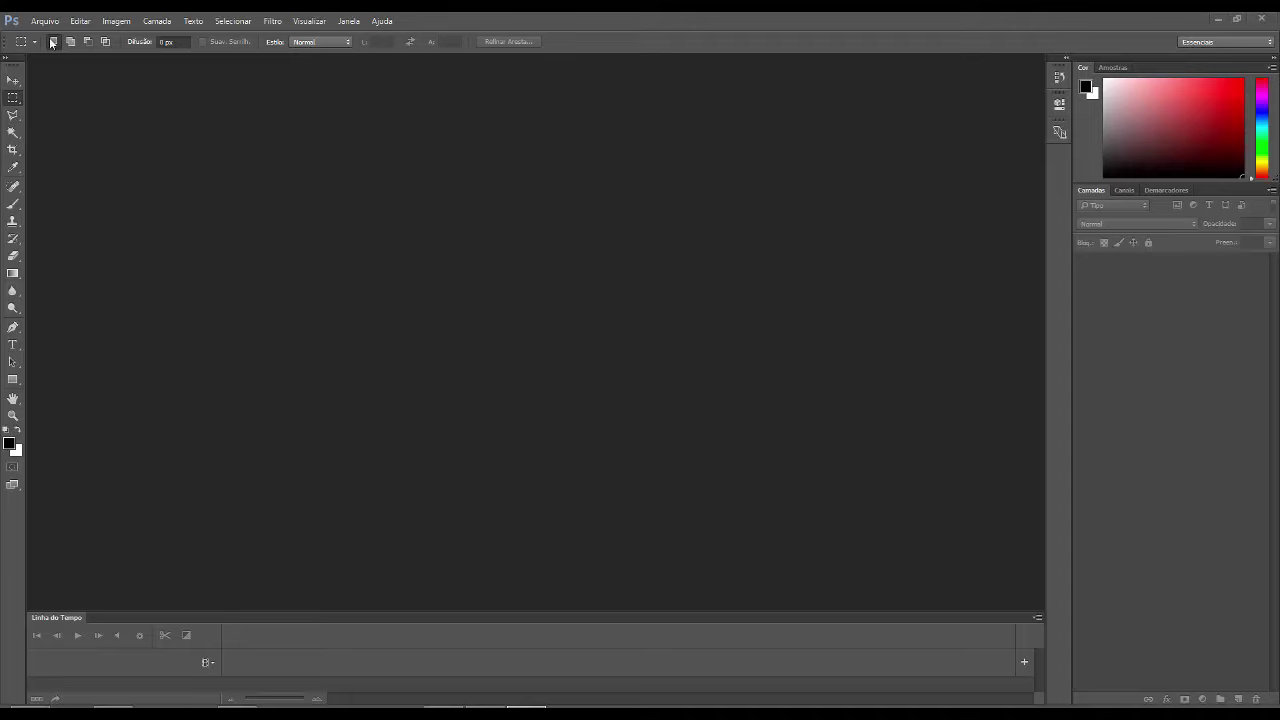
Open 7064b7e48bed6b30431ec6033a0c66cc.jpg from the 'imagens video aula' folder.
click(45, 20)
click(45, 40)
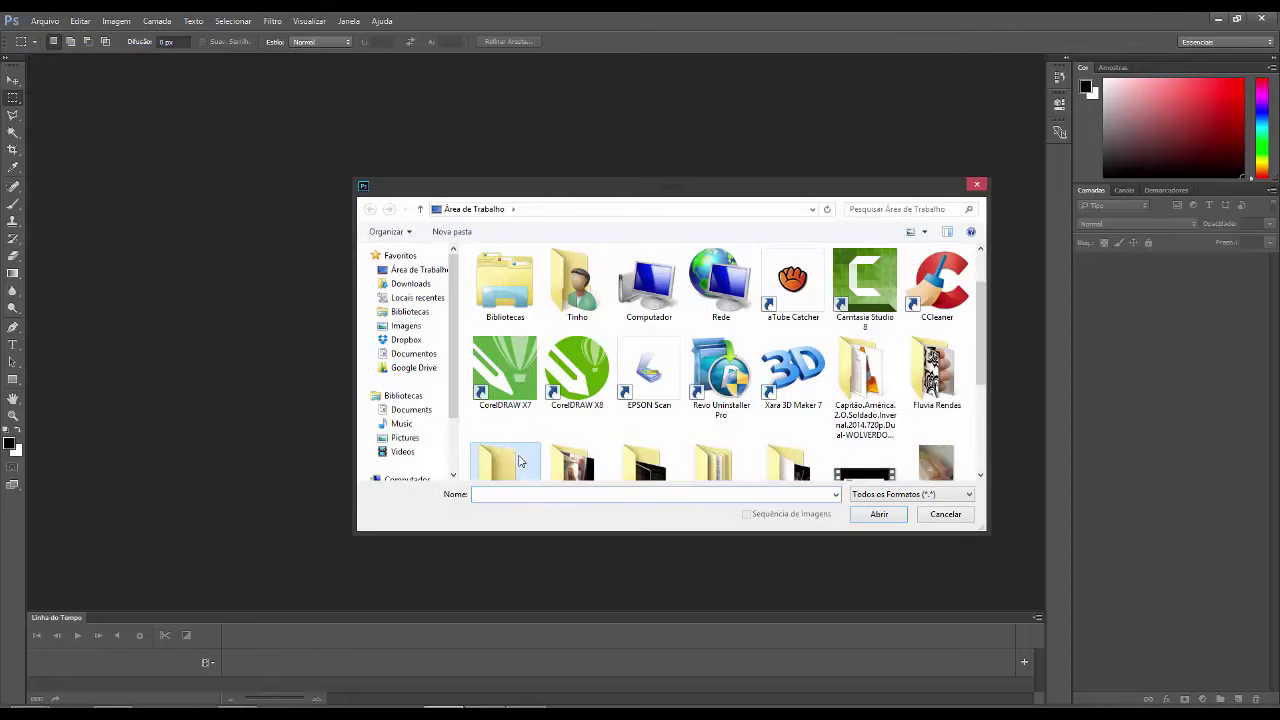
scroll(519, 460, down, 1)
double_click(512, 407)
click(506, 280)
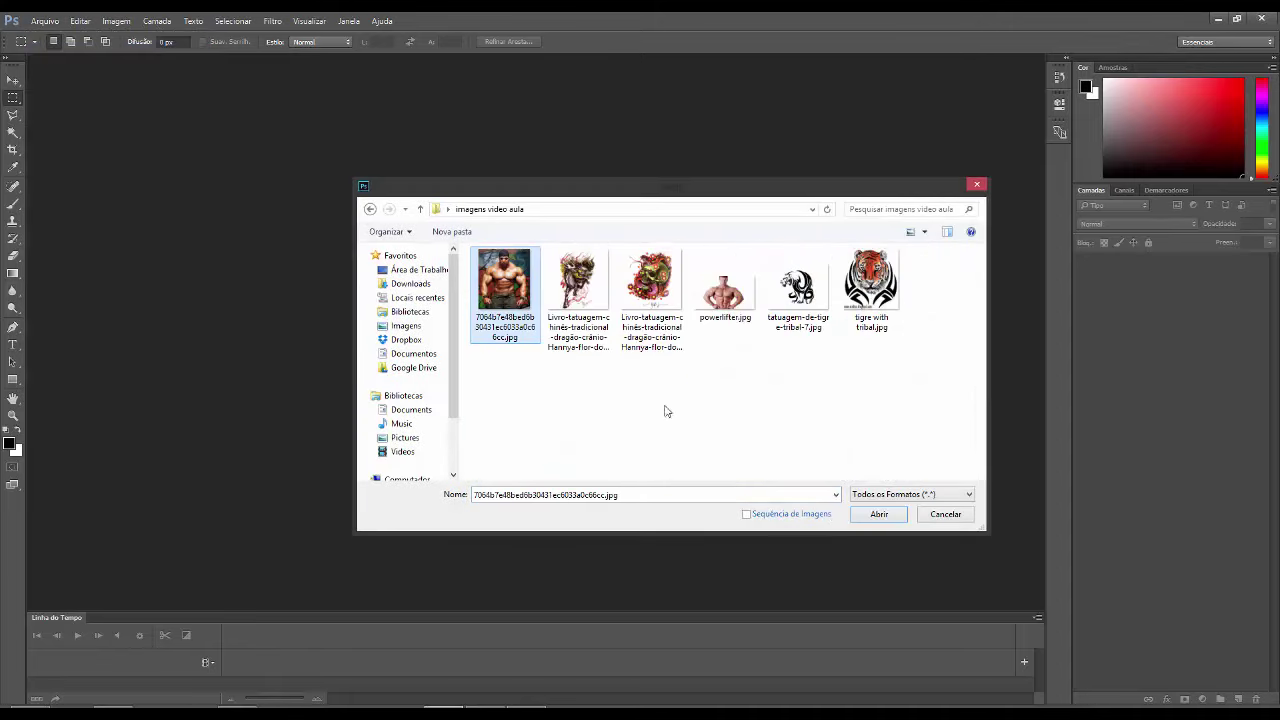
click(878, 516)
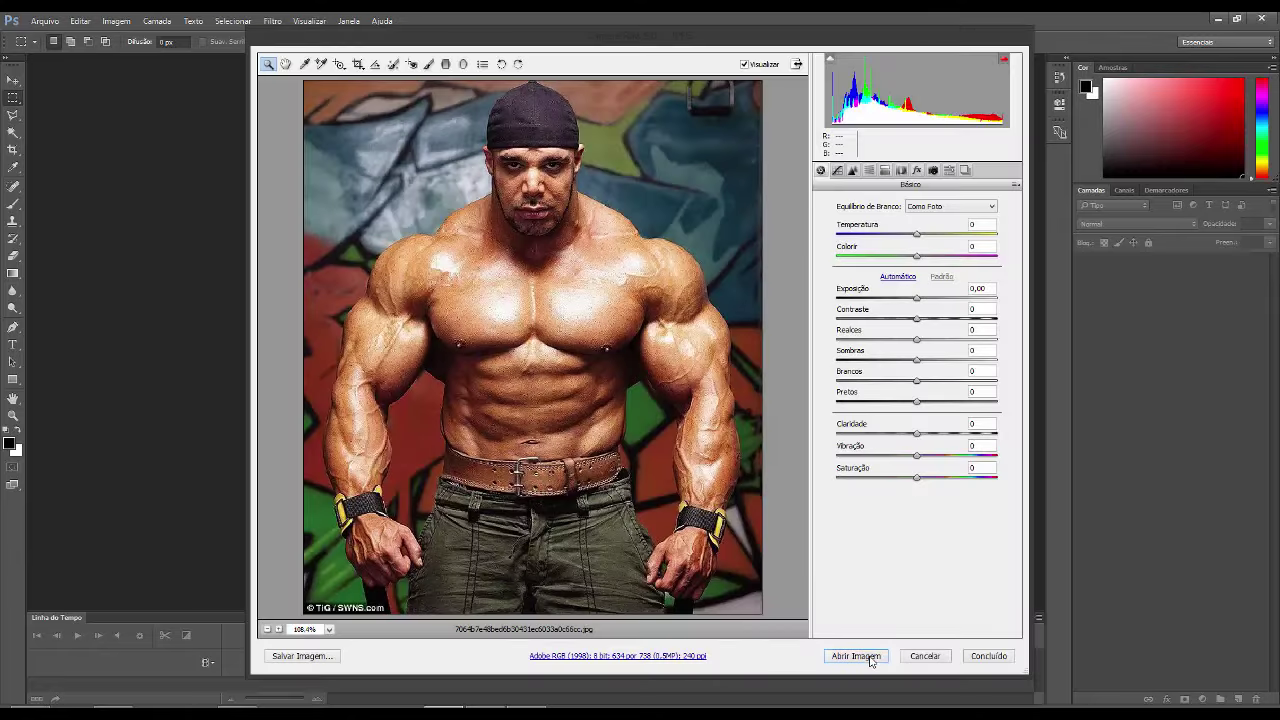
Accept Camera Raw, duplicate the background layer and desaturate the copy to Saturation -100.
click(870, 660)
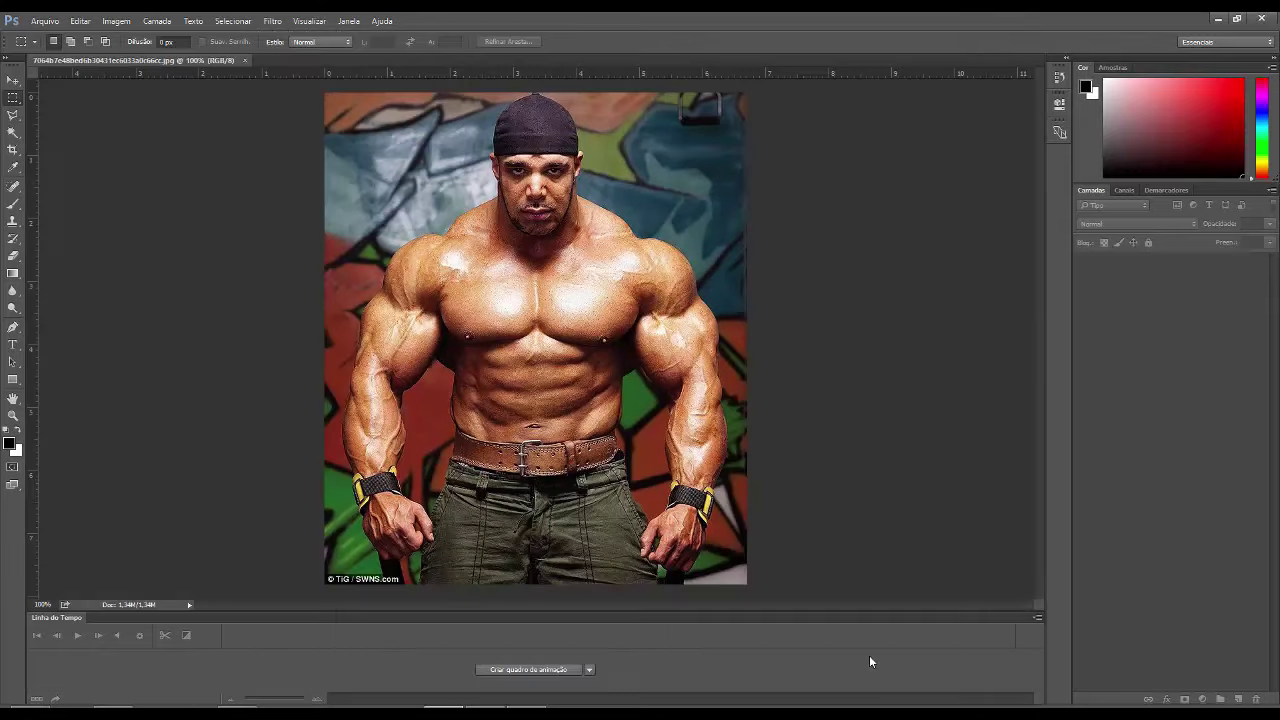
drag(1160, 280, 1238, 698)
key(ctrl+u)
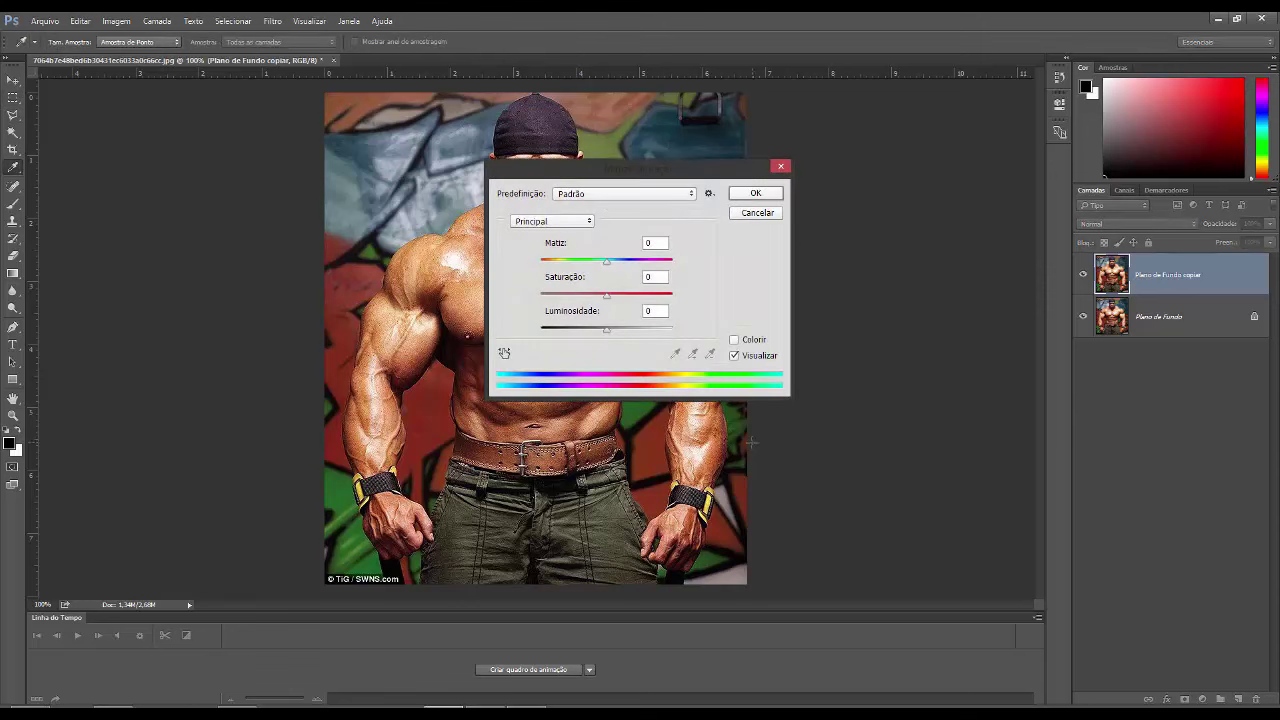
drag(607, 296, 541, 296)
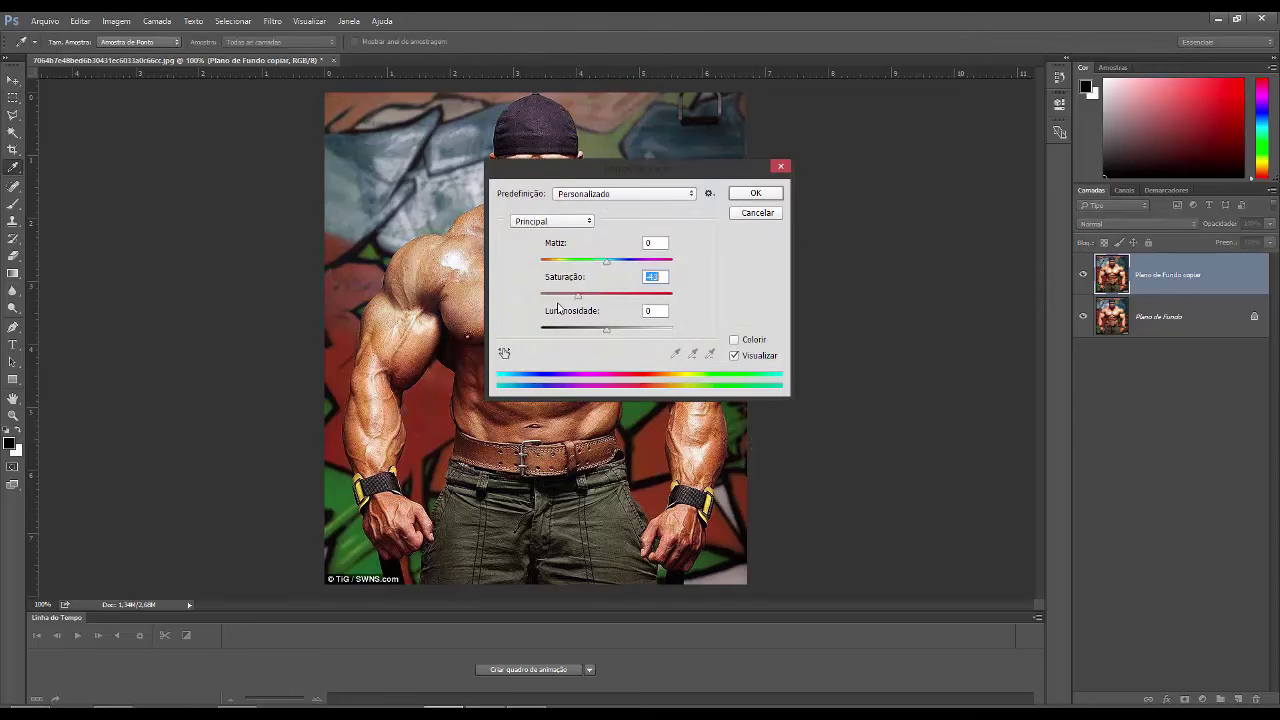
click(774, 194)
Save as 7064b7e48bed6b30431ec6033a0c66cc.psd with maximized compatibility, then delete the gray copy layer.
click(45, 20)
click(77, 168)
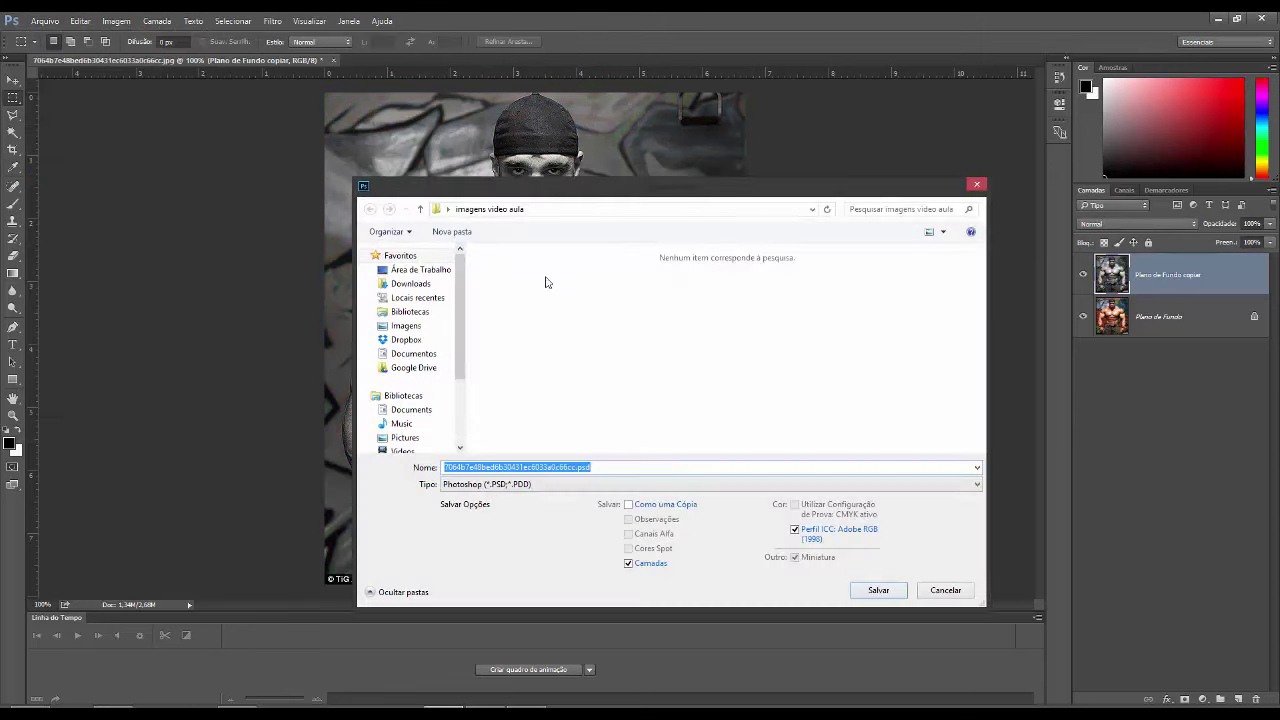
click(884, 591)
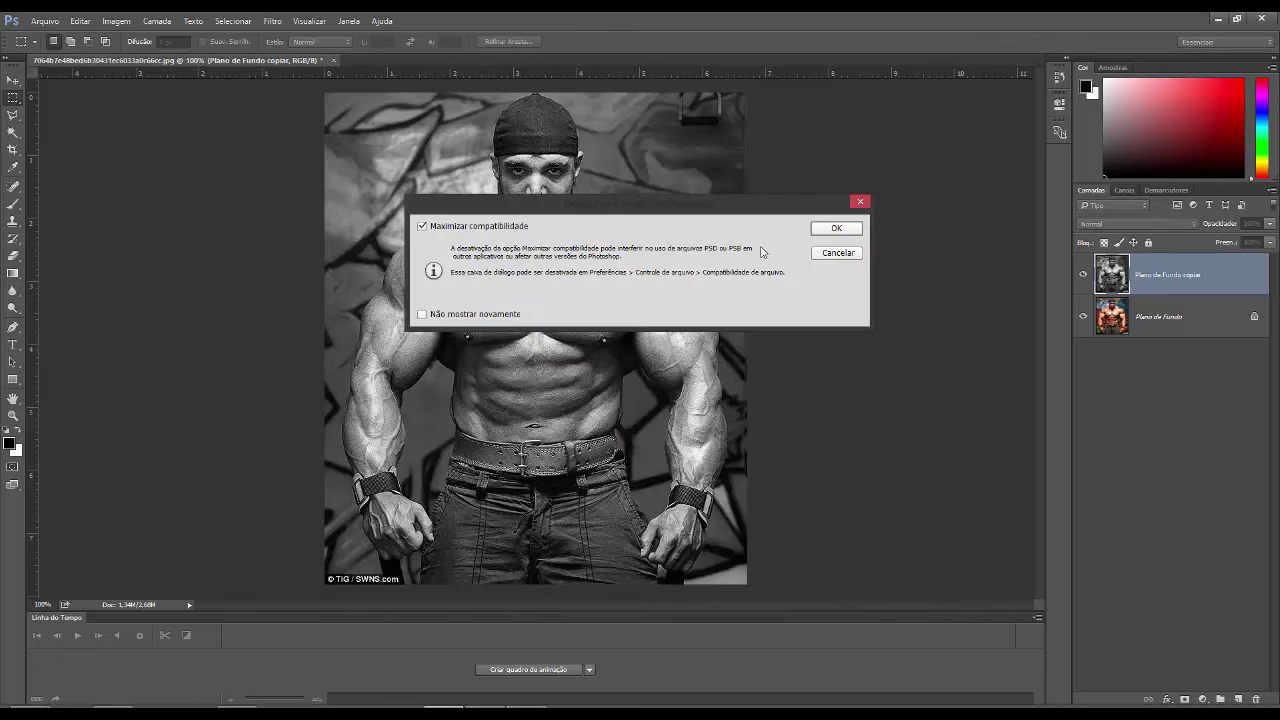
click(838, 230)
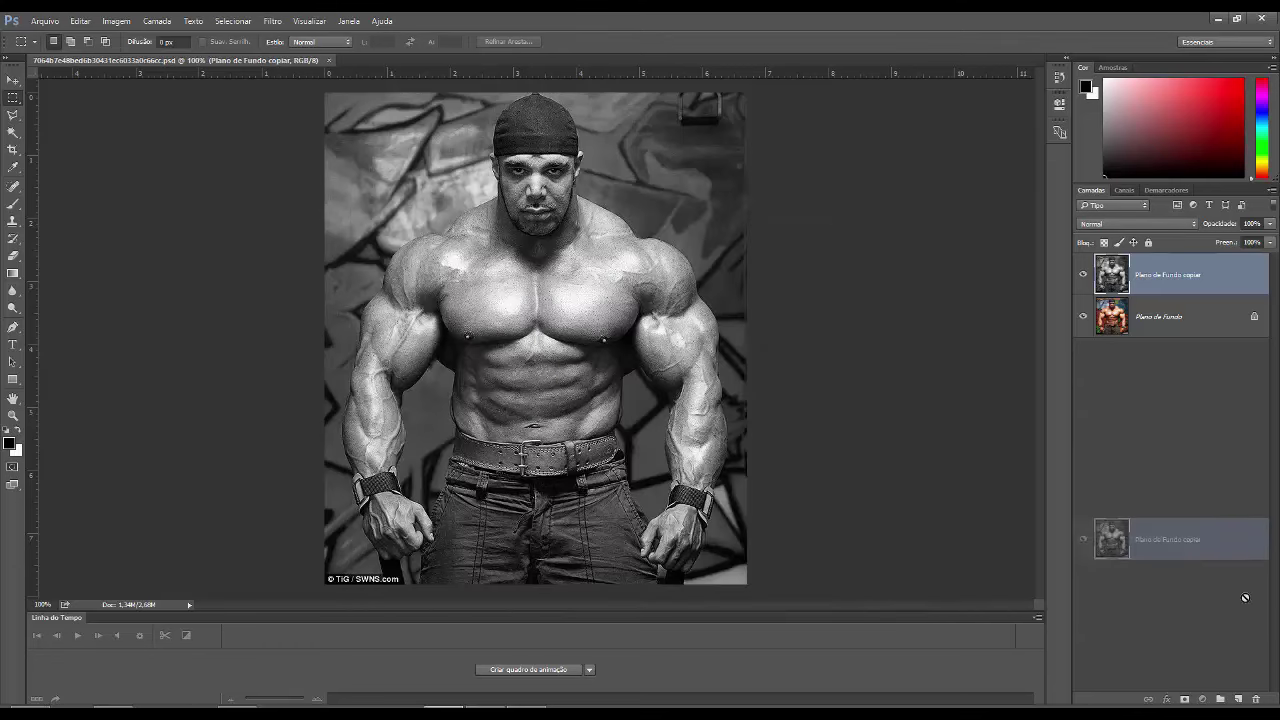
drag(1191, 332, 1256, 699)
Place the dragon tattoo drawing into the photo.
click(58, 22)
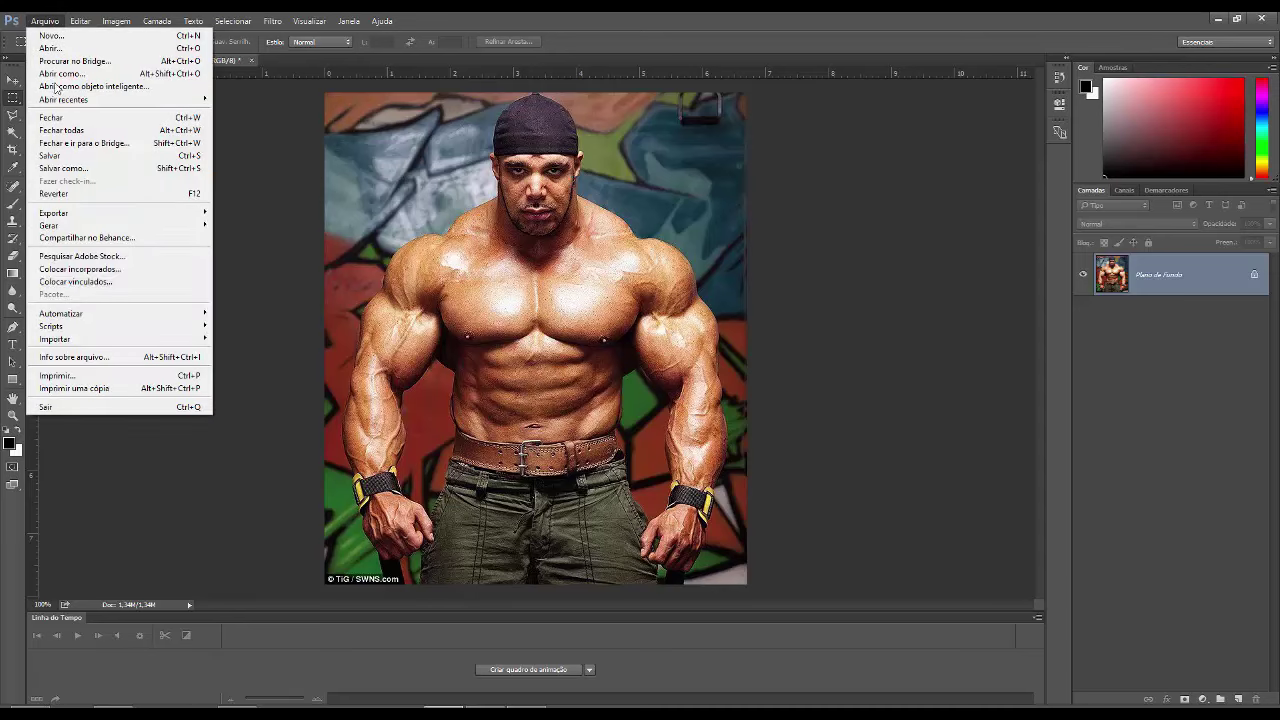
click(110, 270)
click(659, 283)
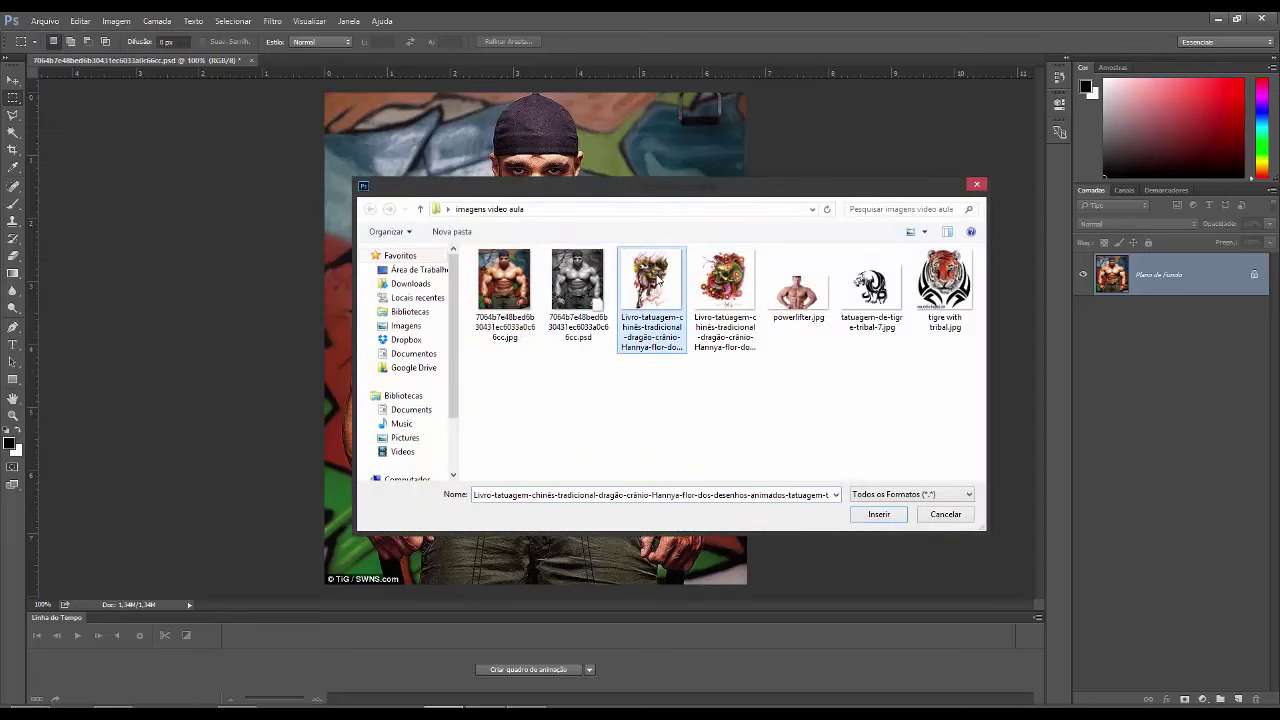
click(877, 515)
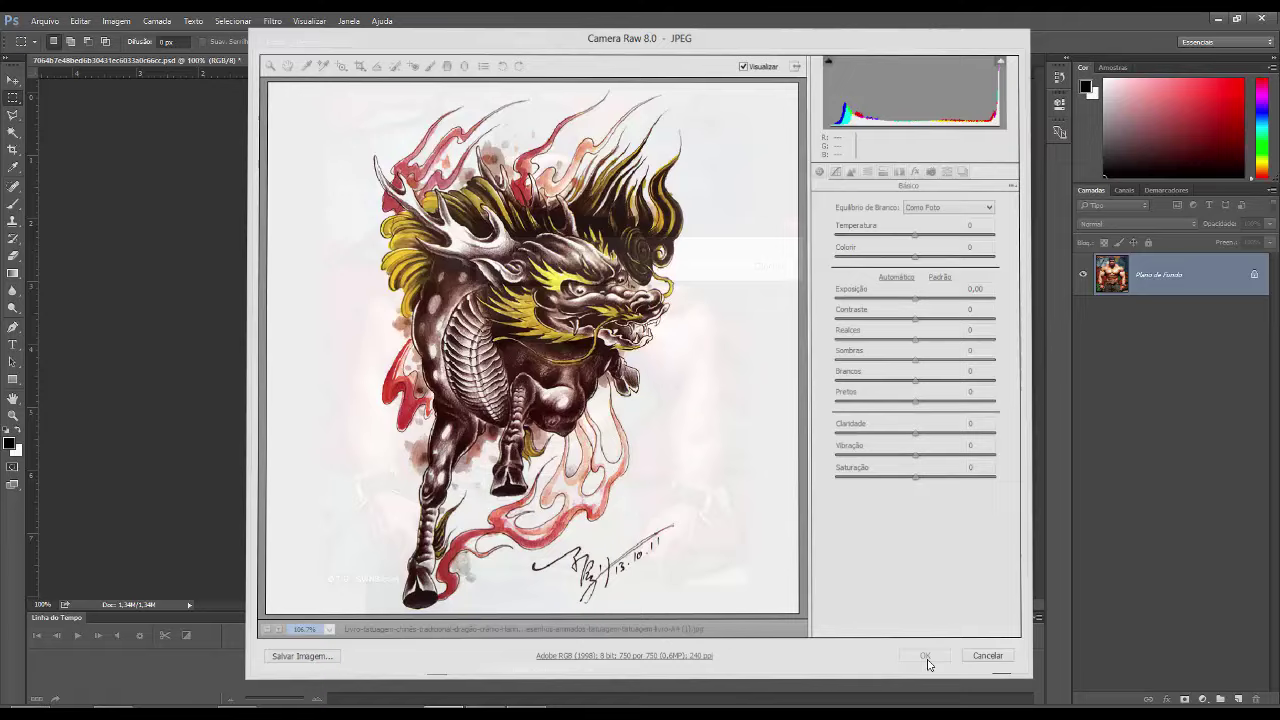
click(922, 657)
click(516, 41)
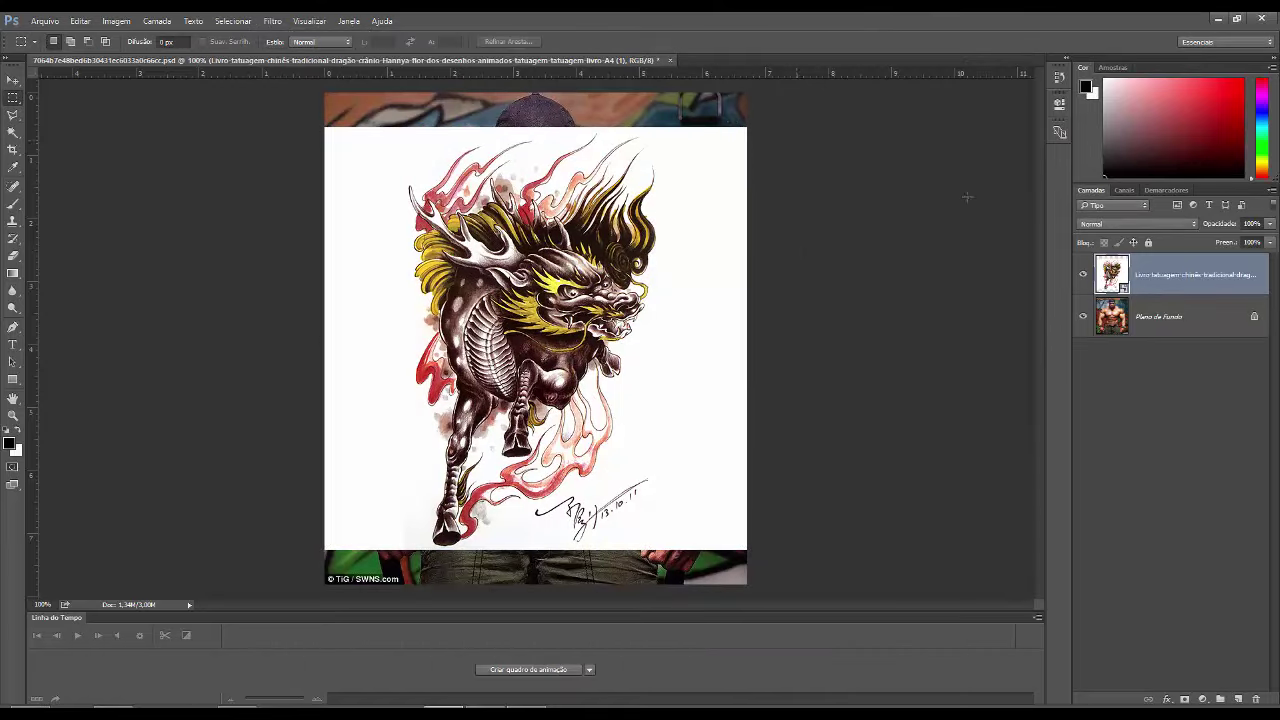
Rasterize the dragon layer and set its blend mode to Multiply.
right_click(1174, 272)
click(1055, 360)
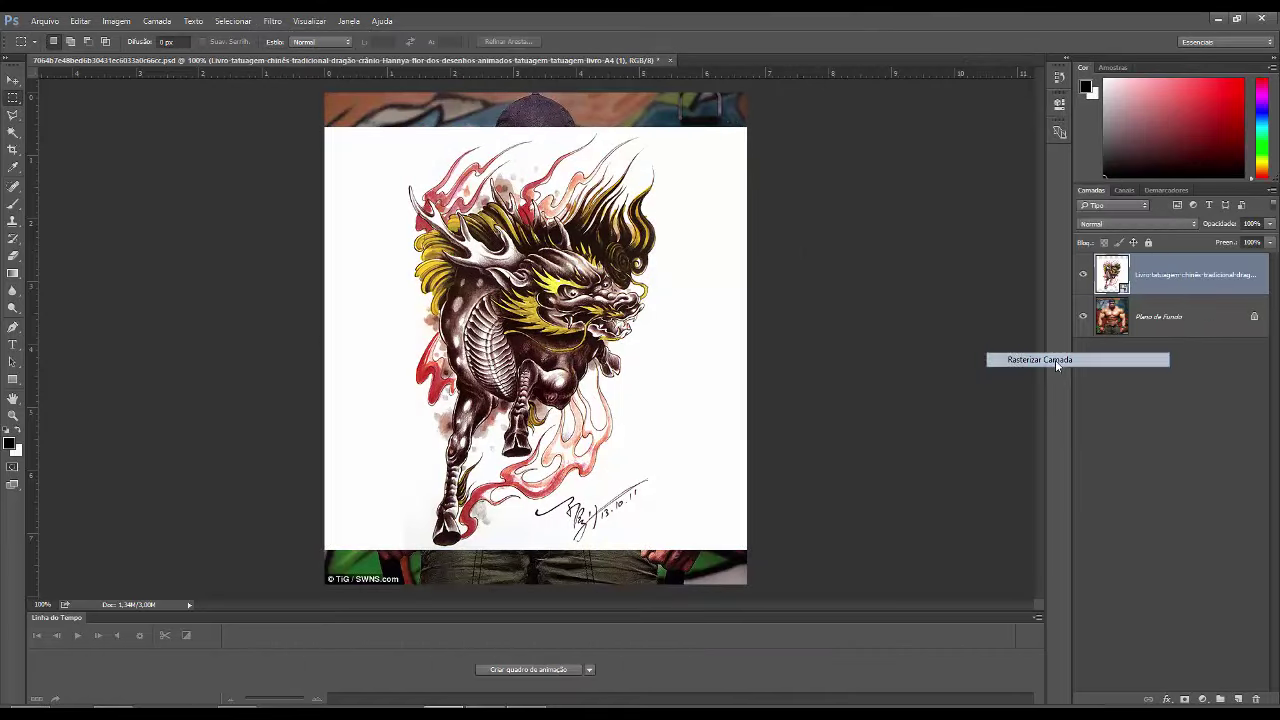
click(1118, 224)
click(1100, 267)
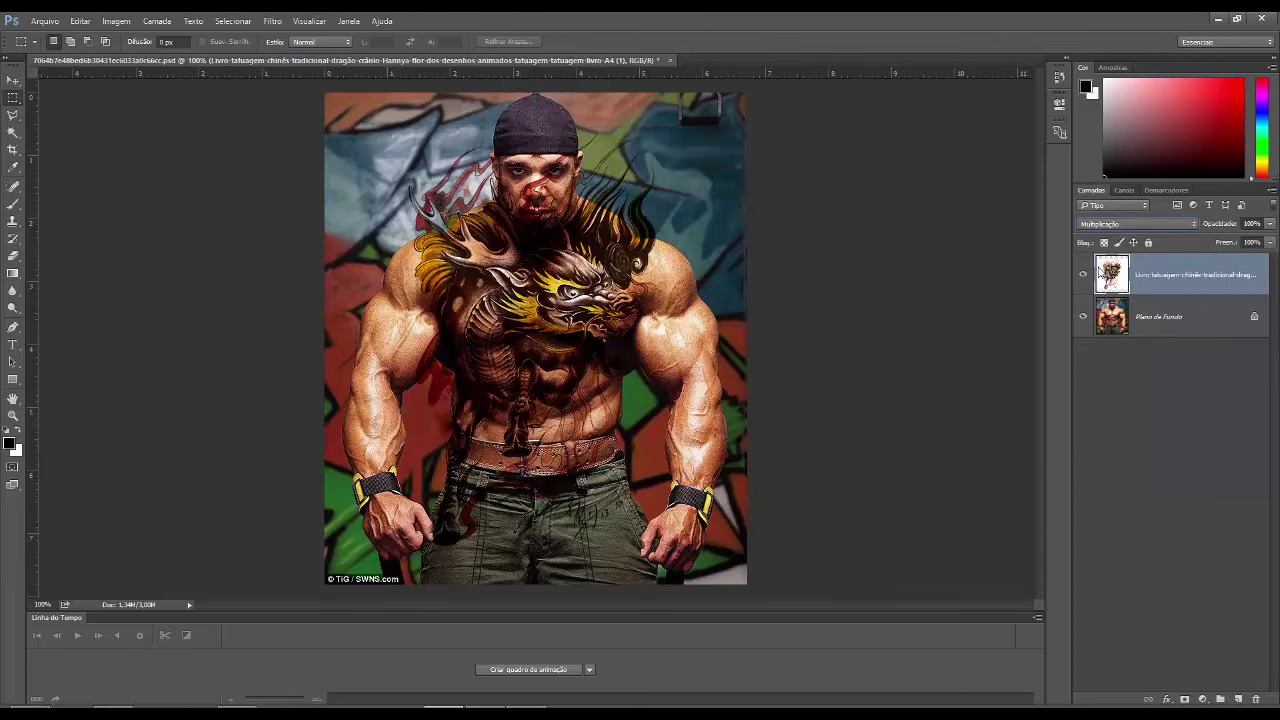
Scale the dragon to about 40% and position it on the right side of the chest.
key(v)
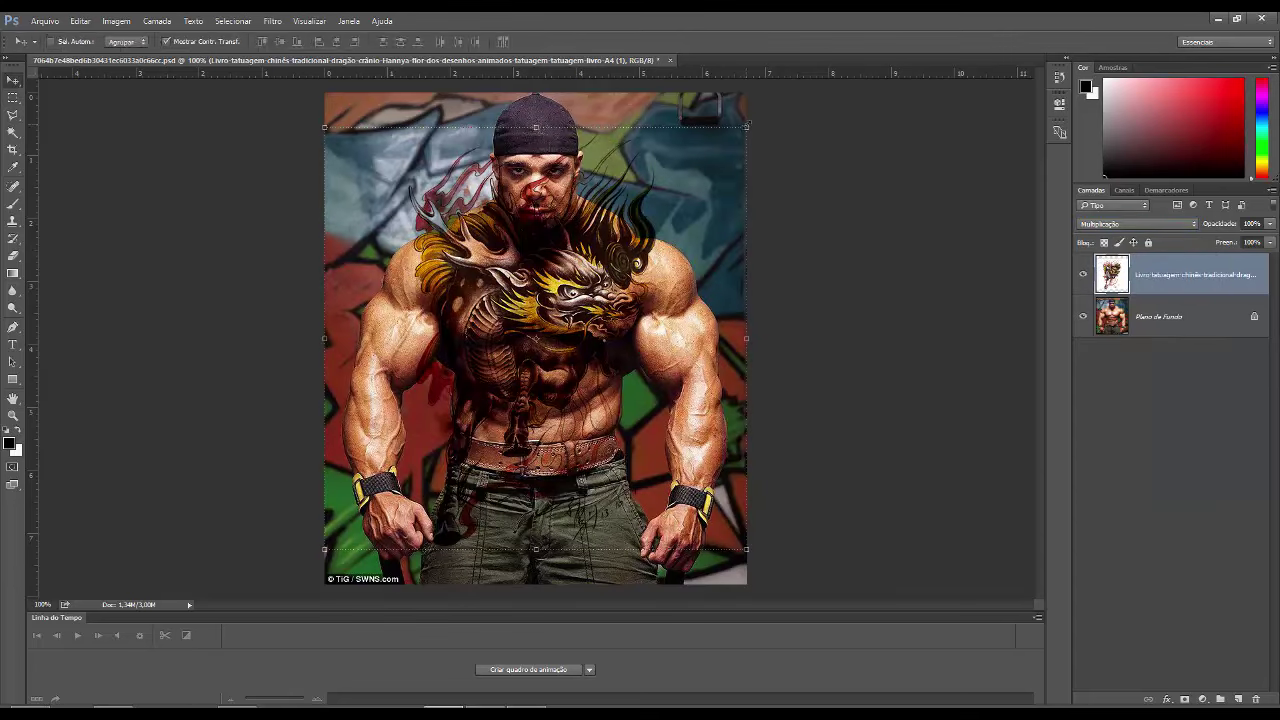
drag(747, 126, 390, 331)
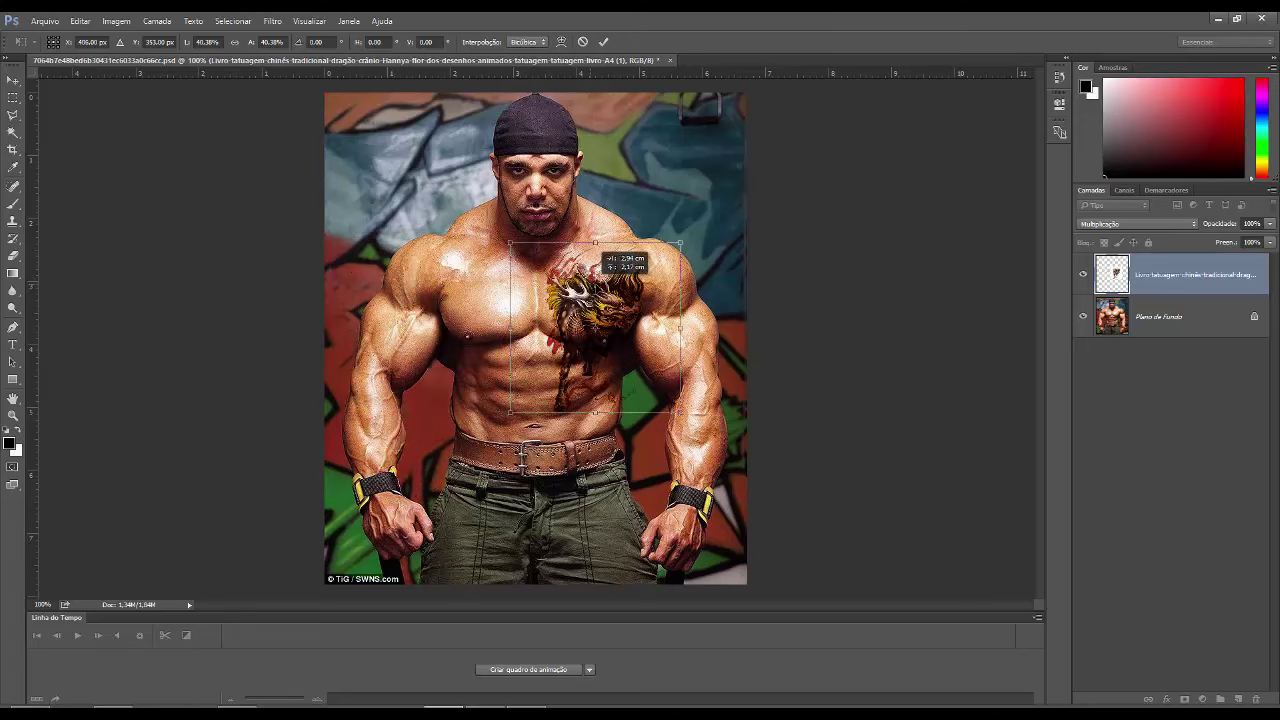
drag(390, 331, 567, 200)
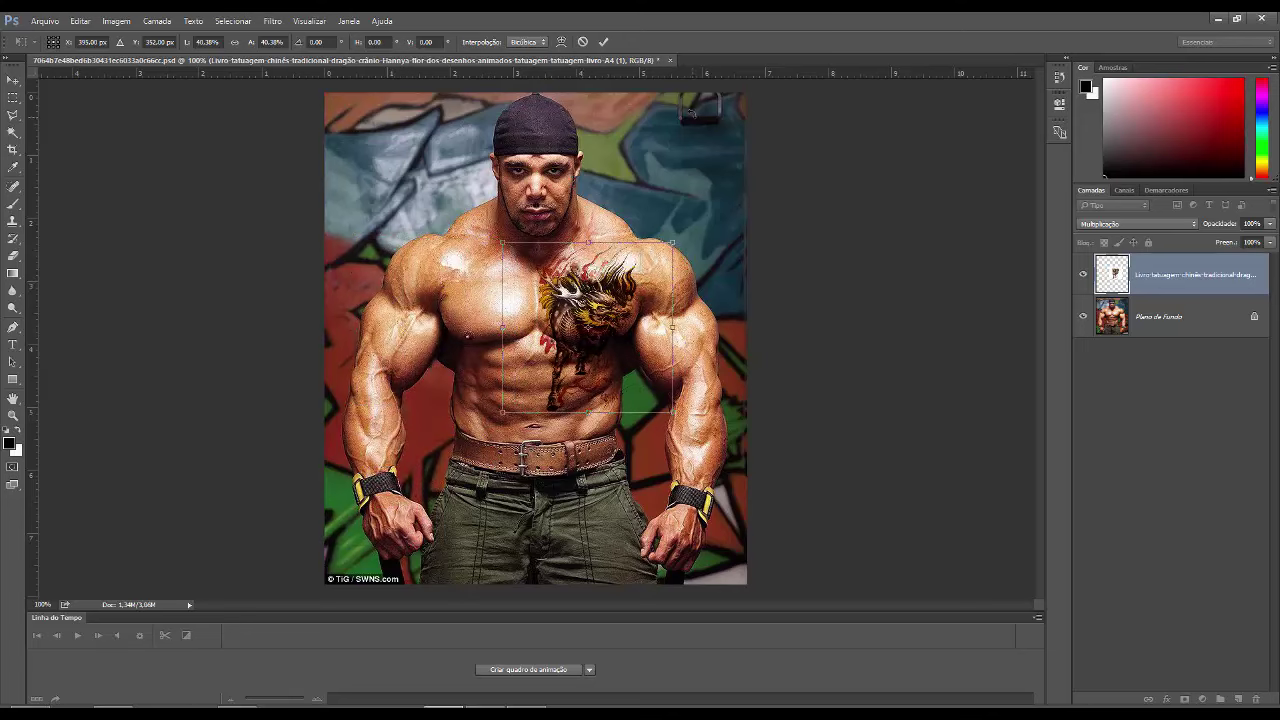
drag(602, 272, 607, 263)
click(602, 42)
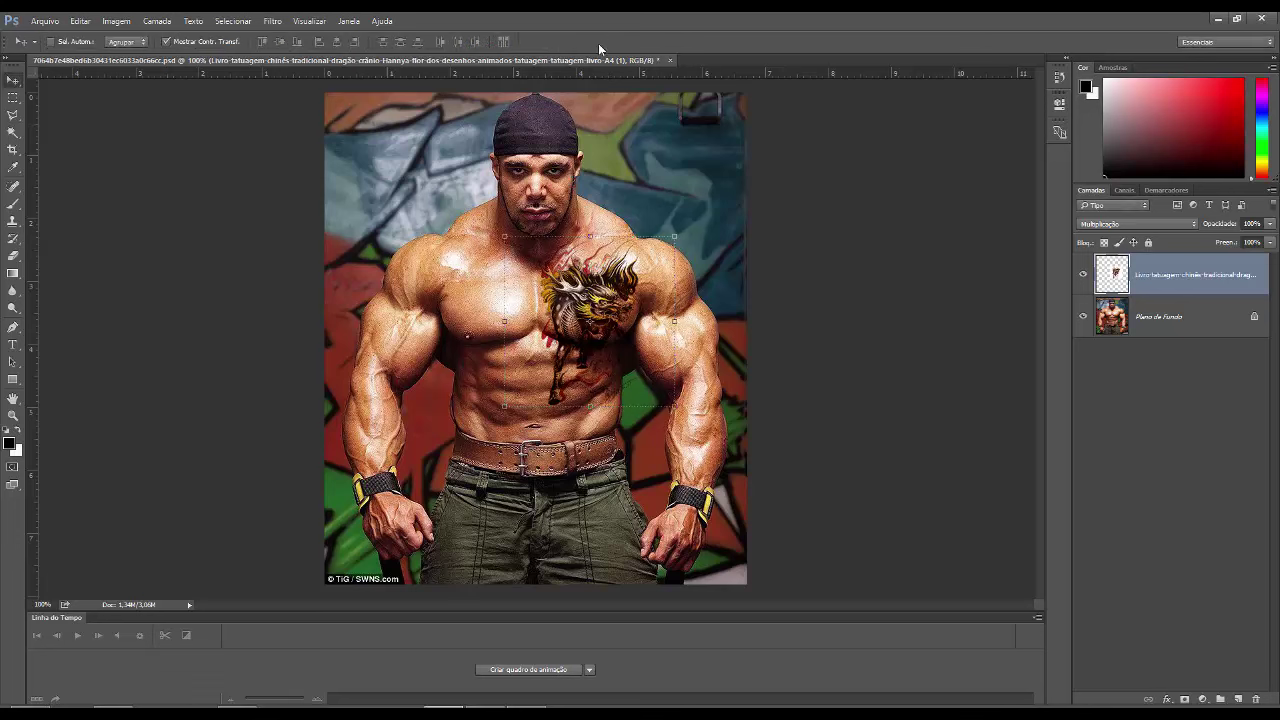
click(17, 257)
Set the dragon layer's Blend If Underlying Layer highlight slider to 235.
click(67, 43)
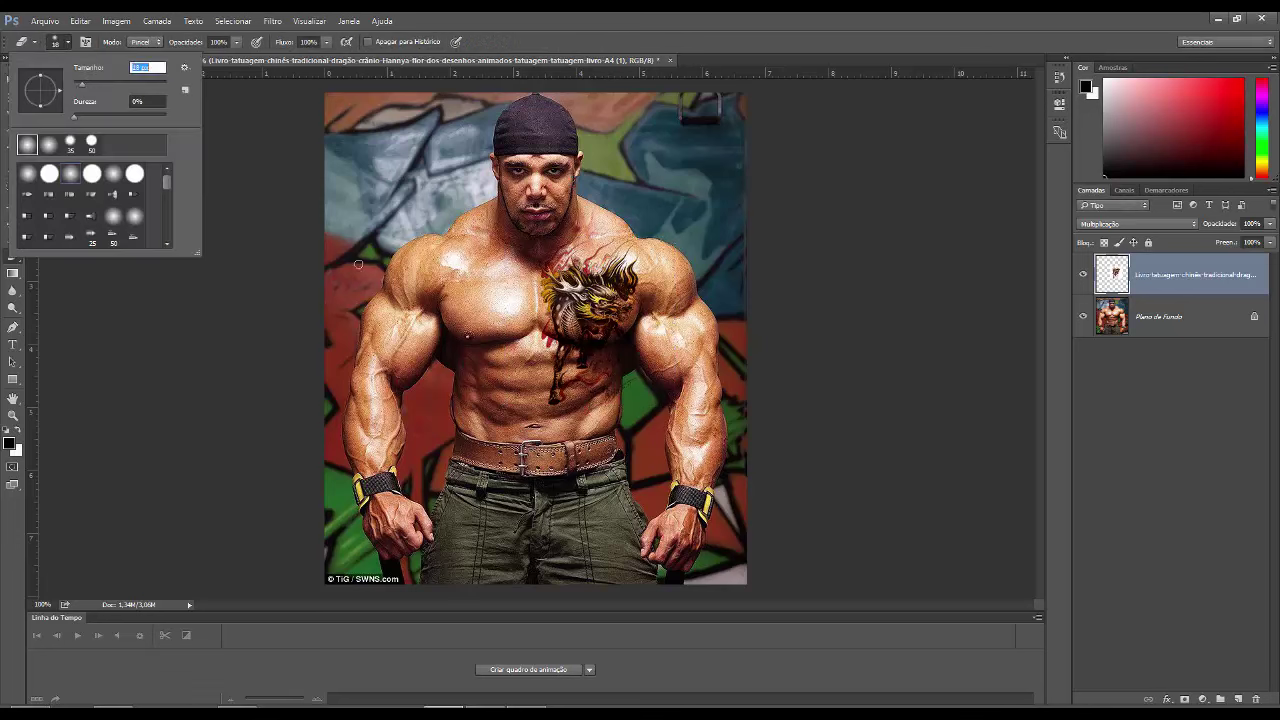
click(623, 390)
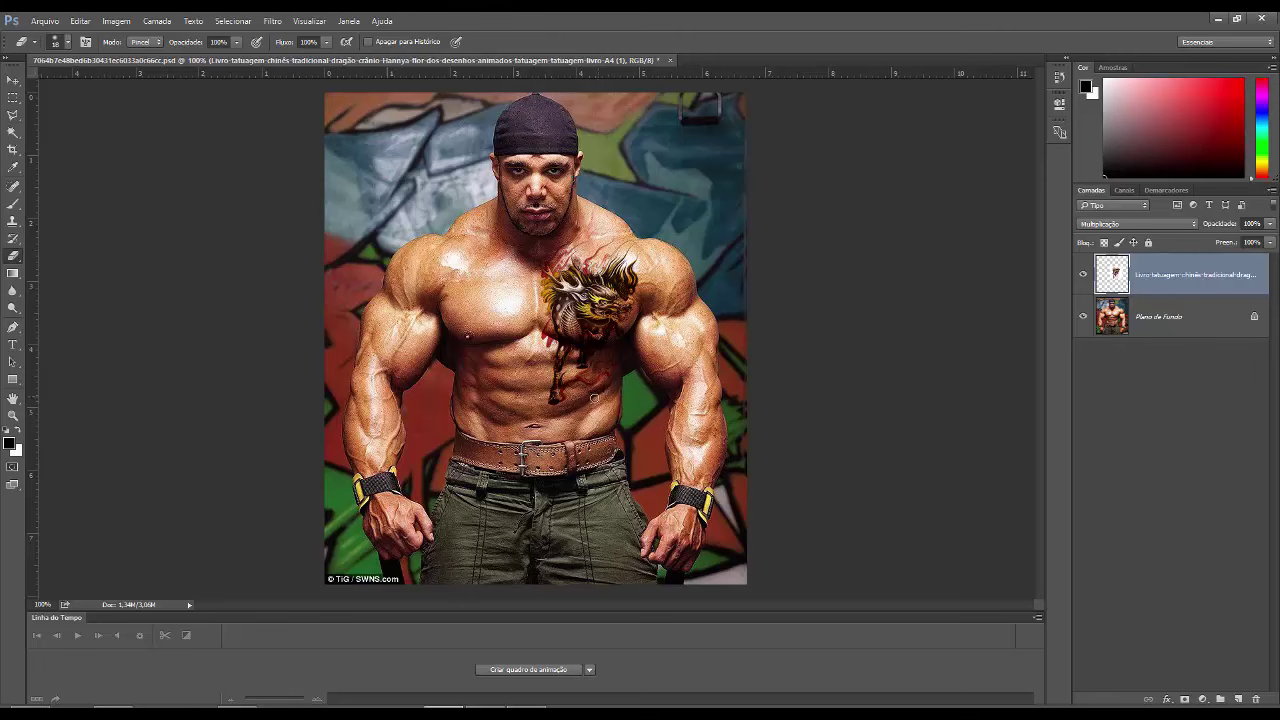
right_click(1209, 268)
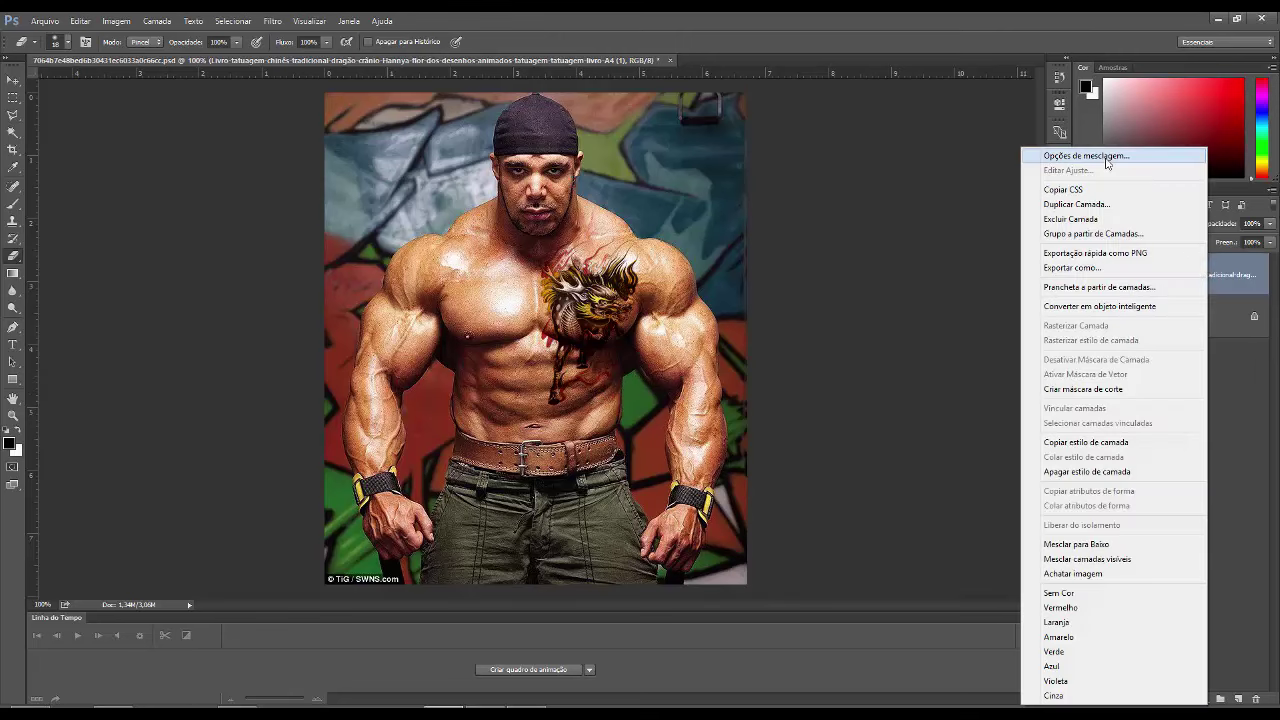
click(1106, 158)
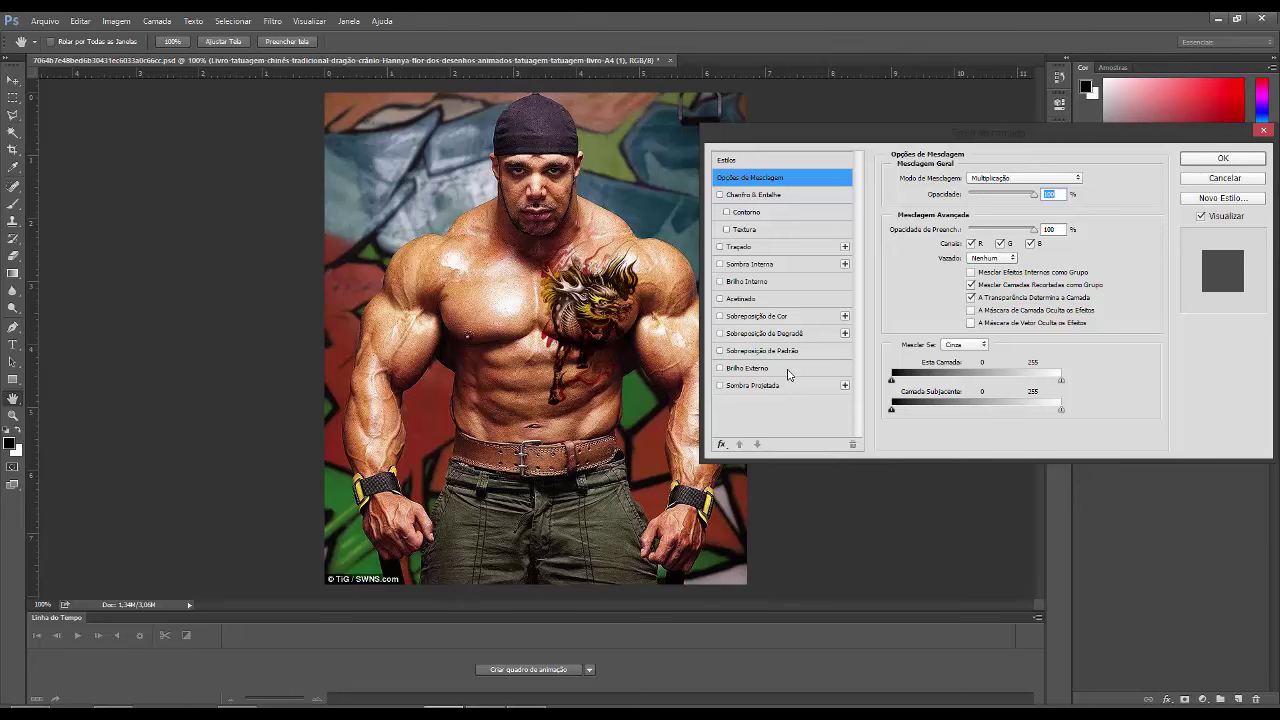
drag(1061, 409, 1048, 409)
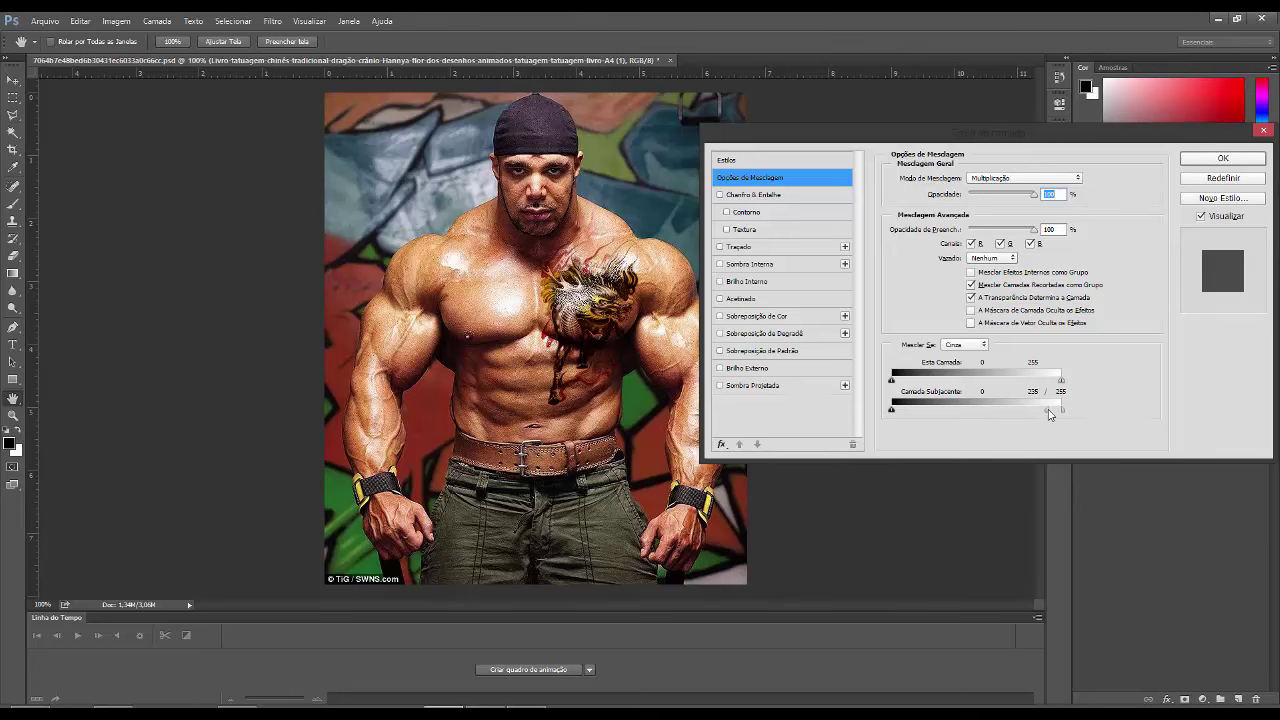
click(1216, 159)
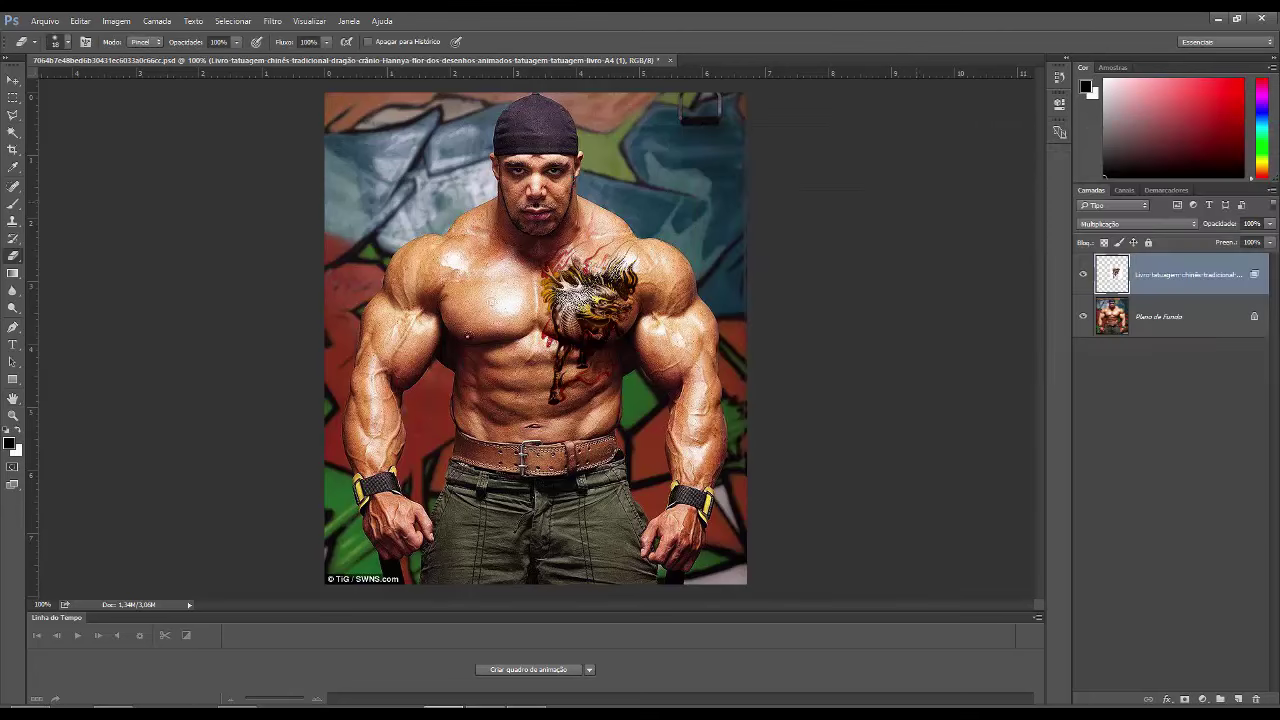
click(45, 20)
Place the skull-and-snake artwork into the photo.
click(70, 266)
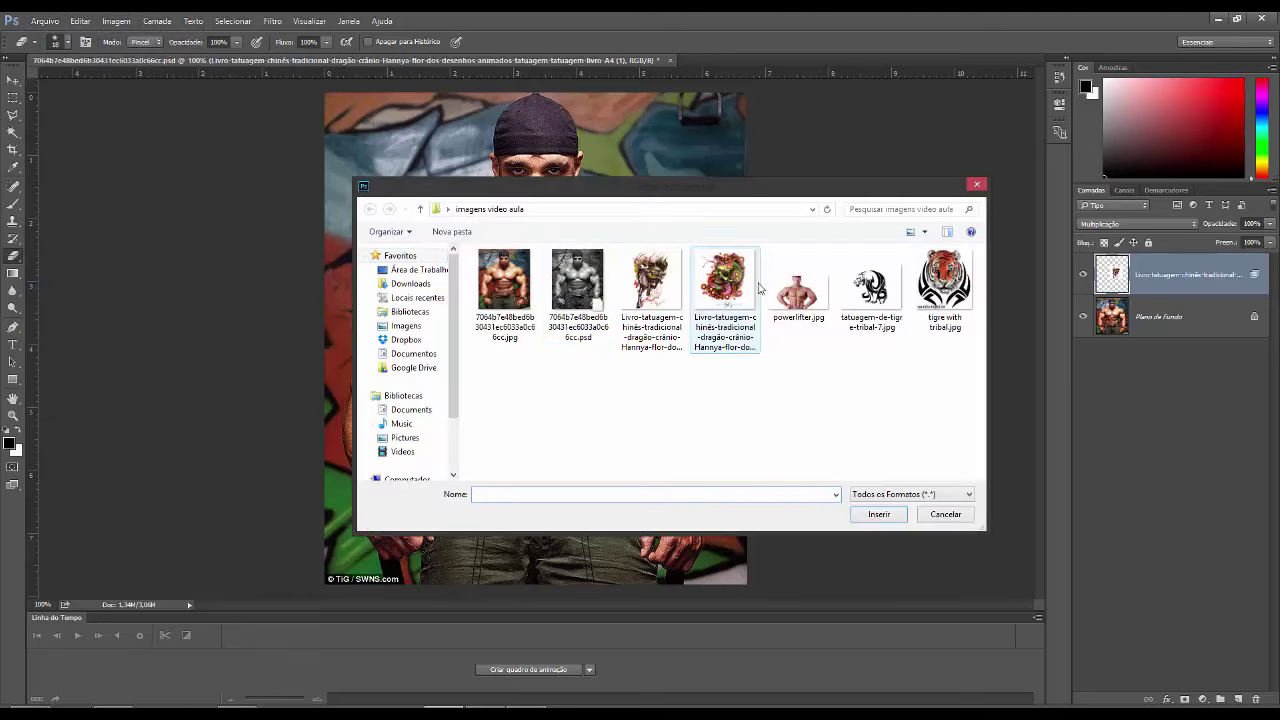
click(942, 290)
click(725, 290)
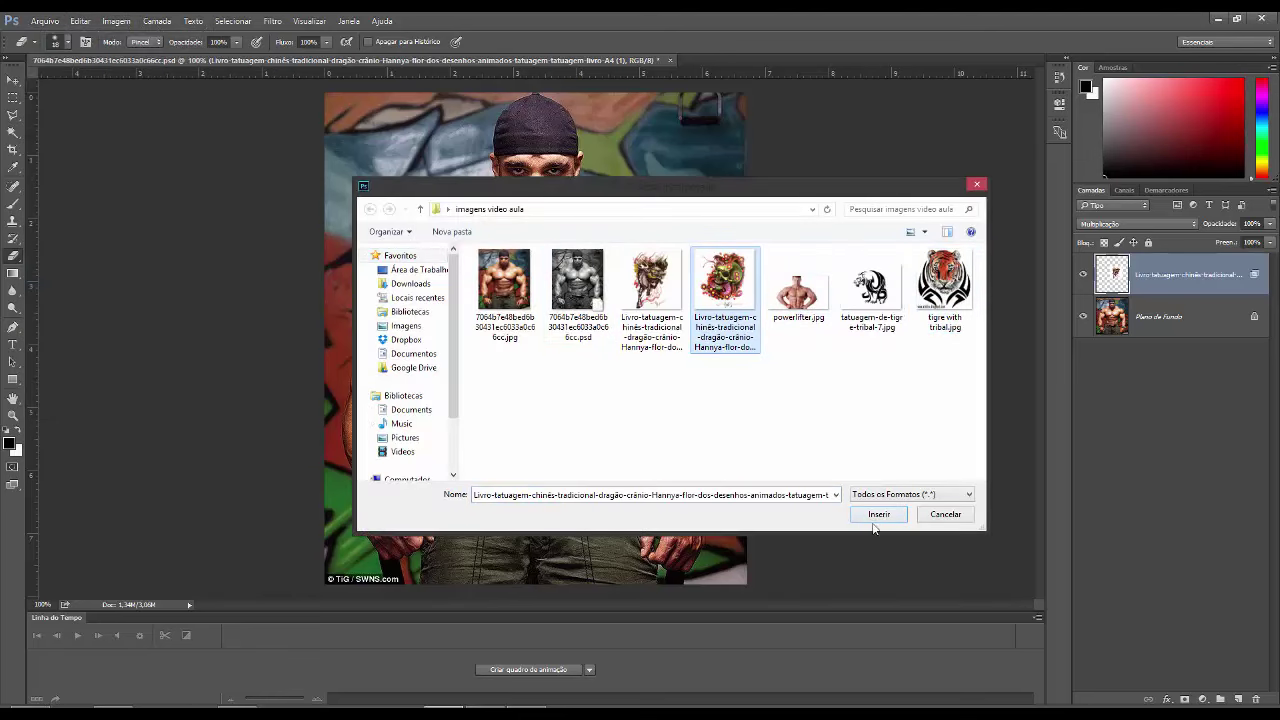
click(878, 514)
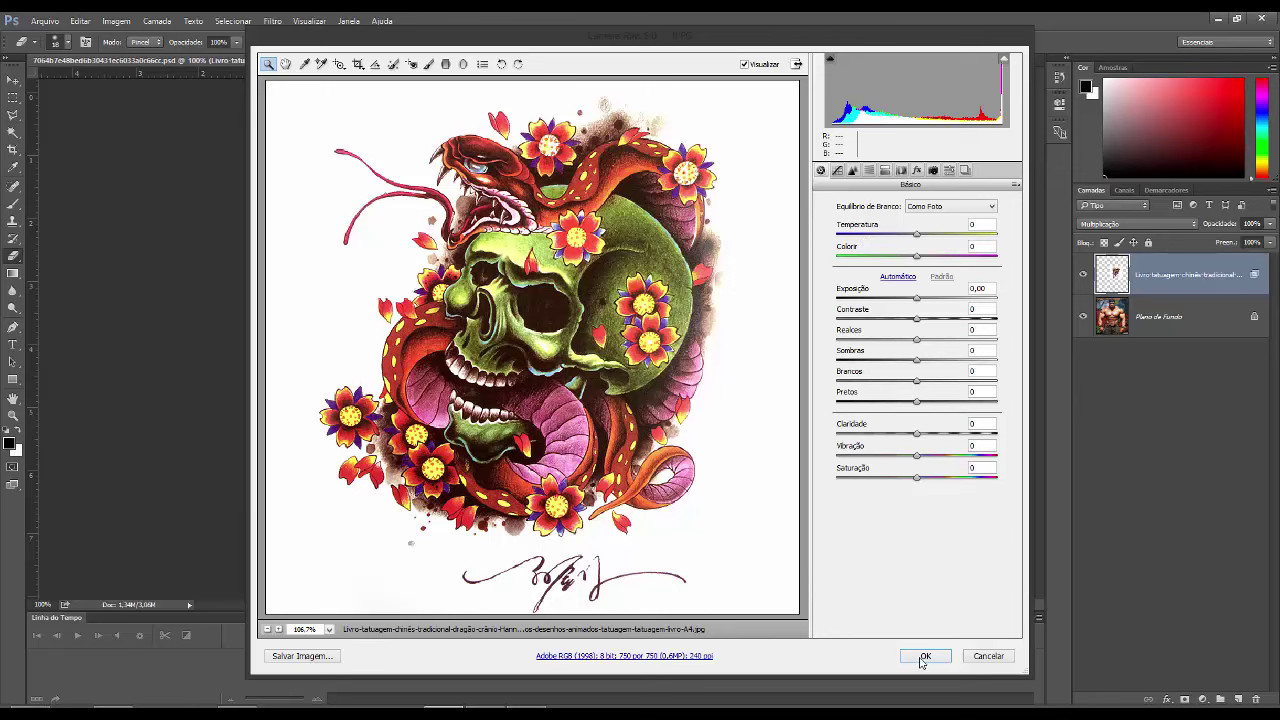
click(925, 655)
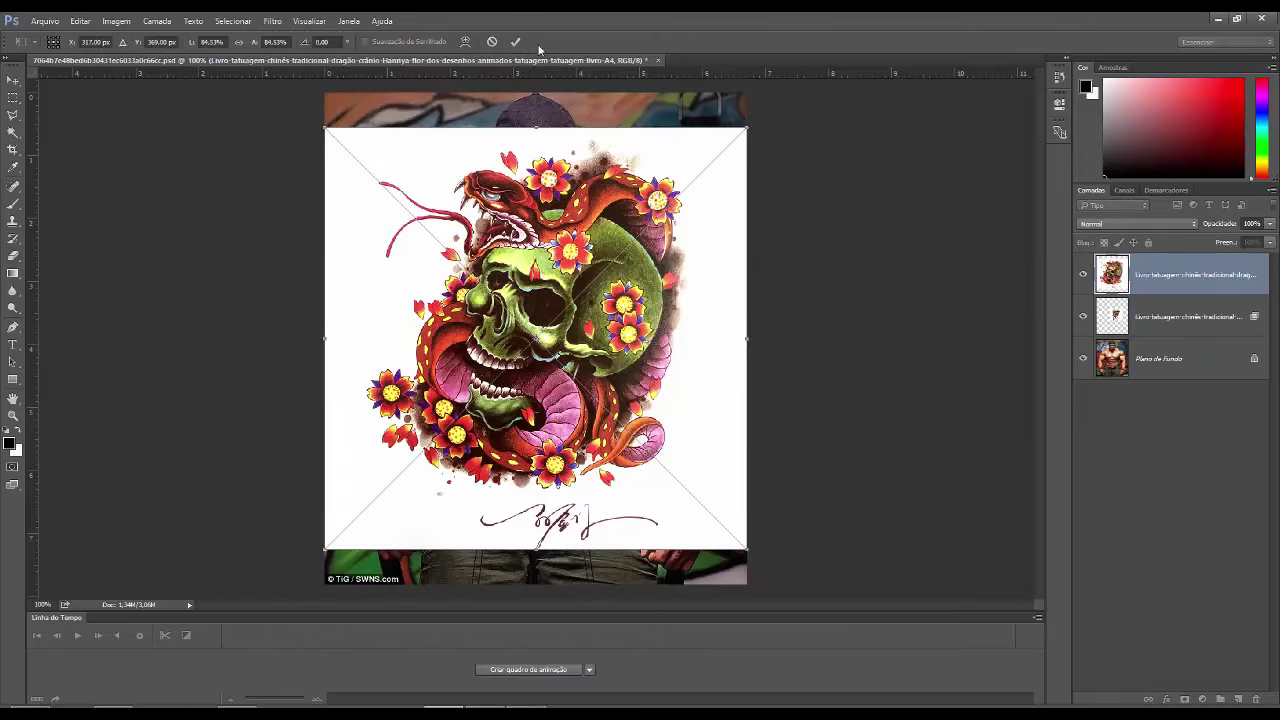
click(515, 42)
Rasterize the skull layer and set its blend mode to Multiply.
right_click(1166, 275)
click(1095, 360)
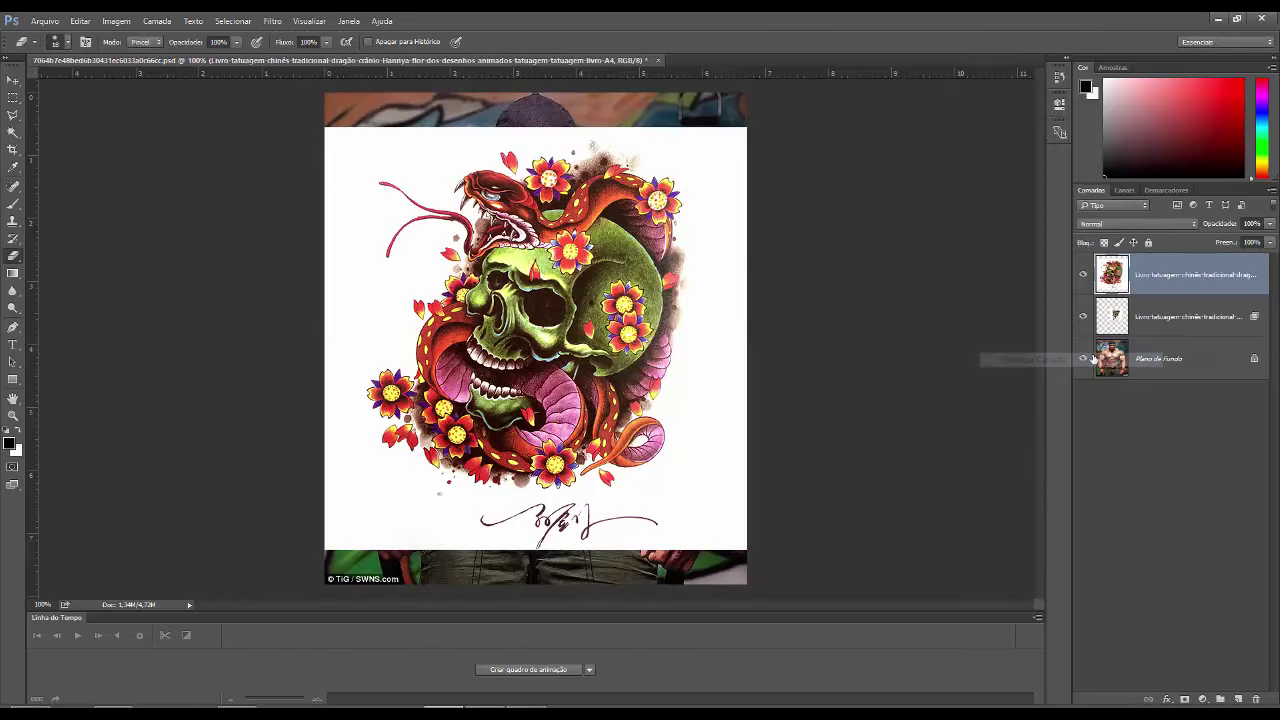
click(1152, 224)
click(1095, 251)
Shrink the skull tattoo, flip it horizontally, and rotate it onto the left-side shoulder.
key(v)
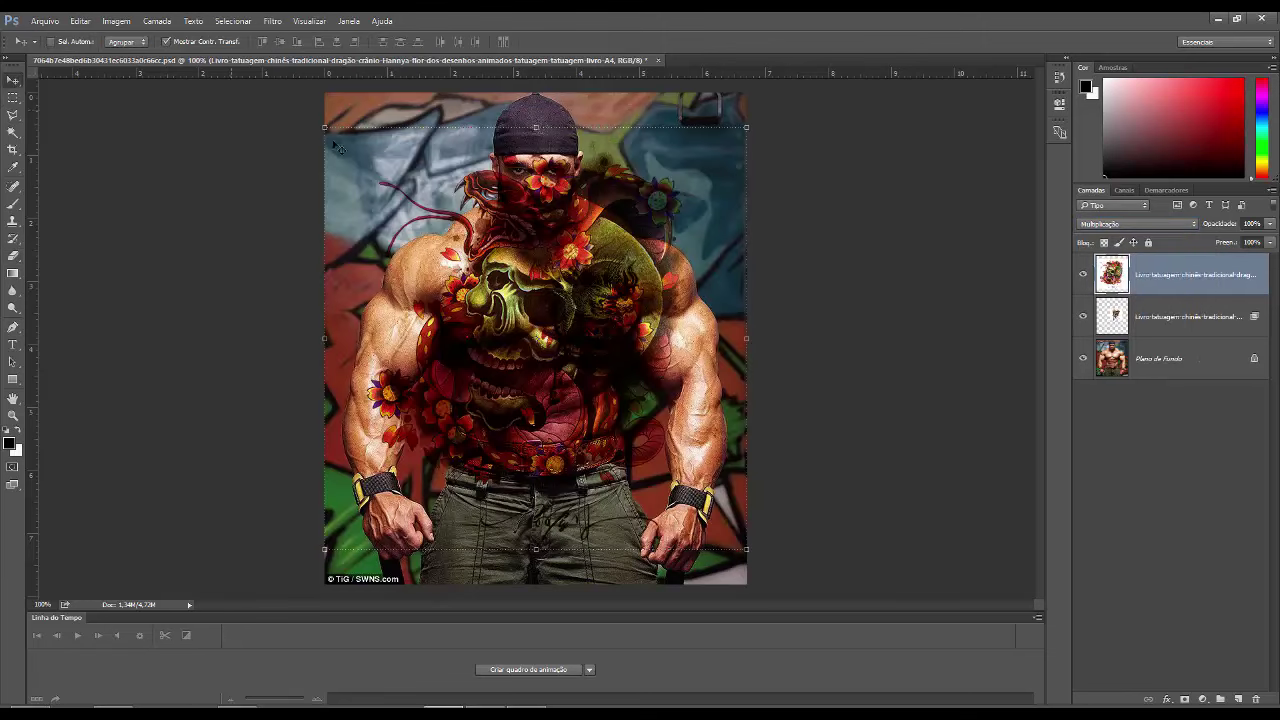
drag(324, 127, 598, 402)
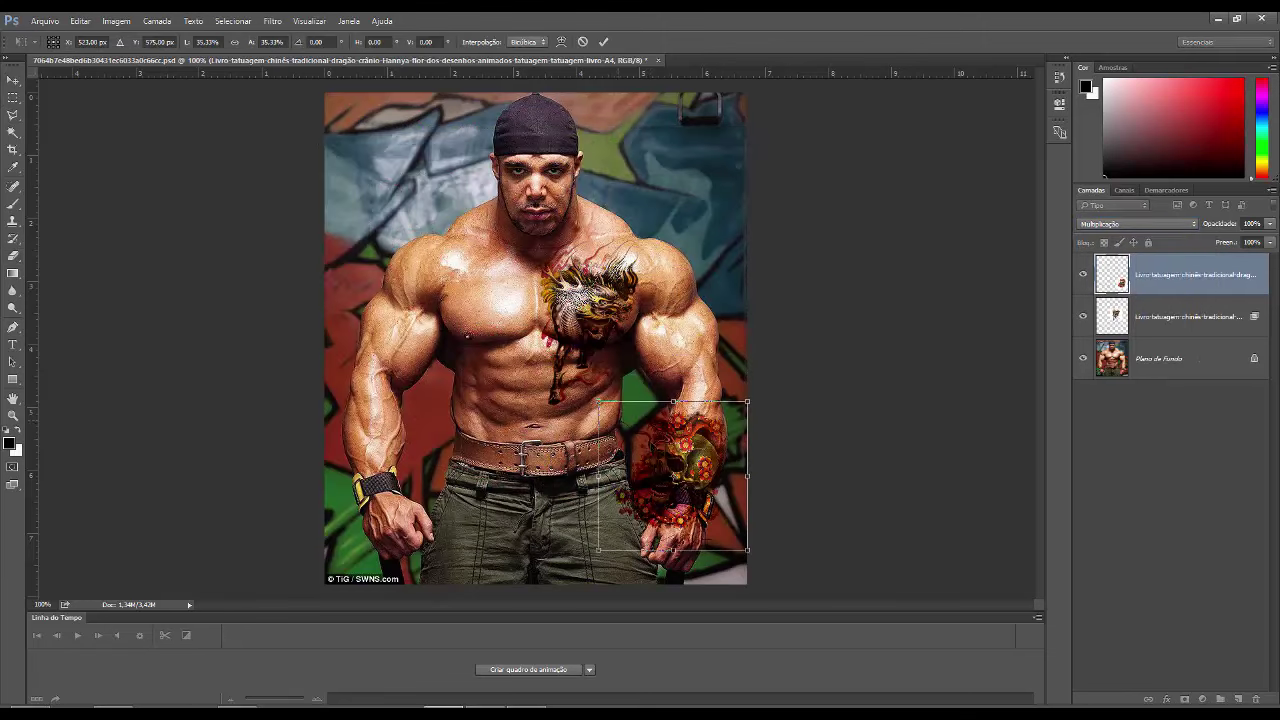
right_click(652, 447)
click(711, 641)
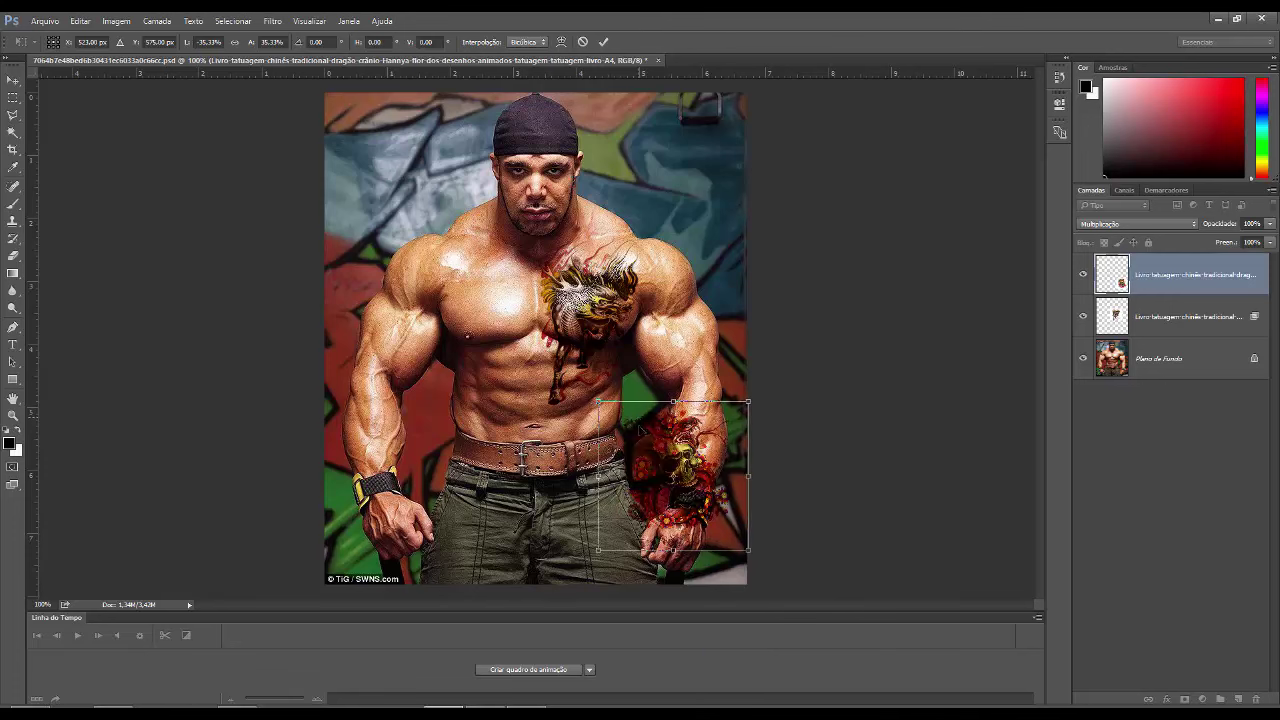
mouse_move(640, 428)
mouse_down()
mouse_move(383, 298)
mouse_move(385, 250)
mouse_up()
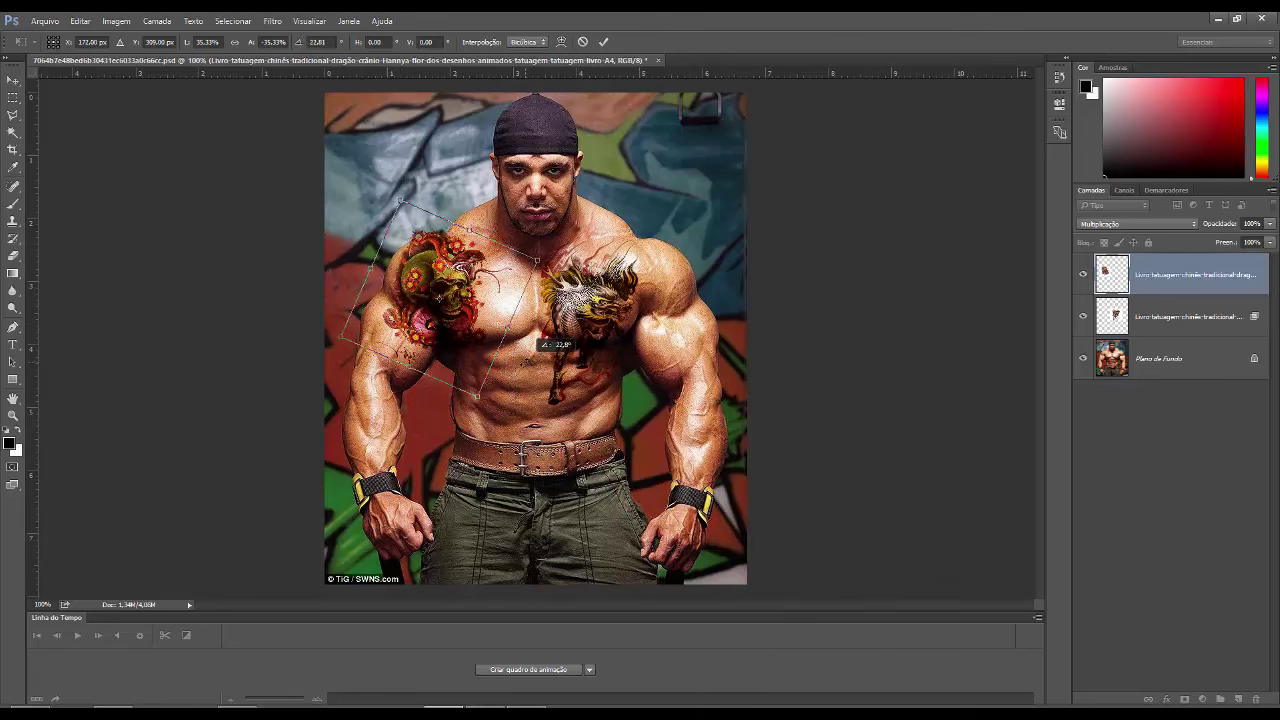
drag(495, 380, 510, 345)
drag(480, 272, 463, 279)
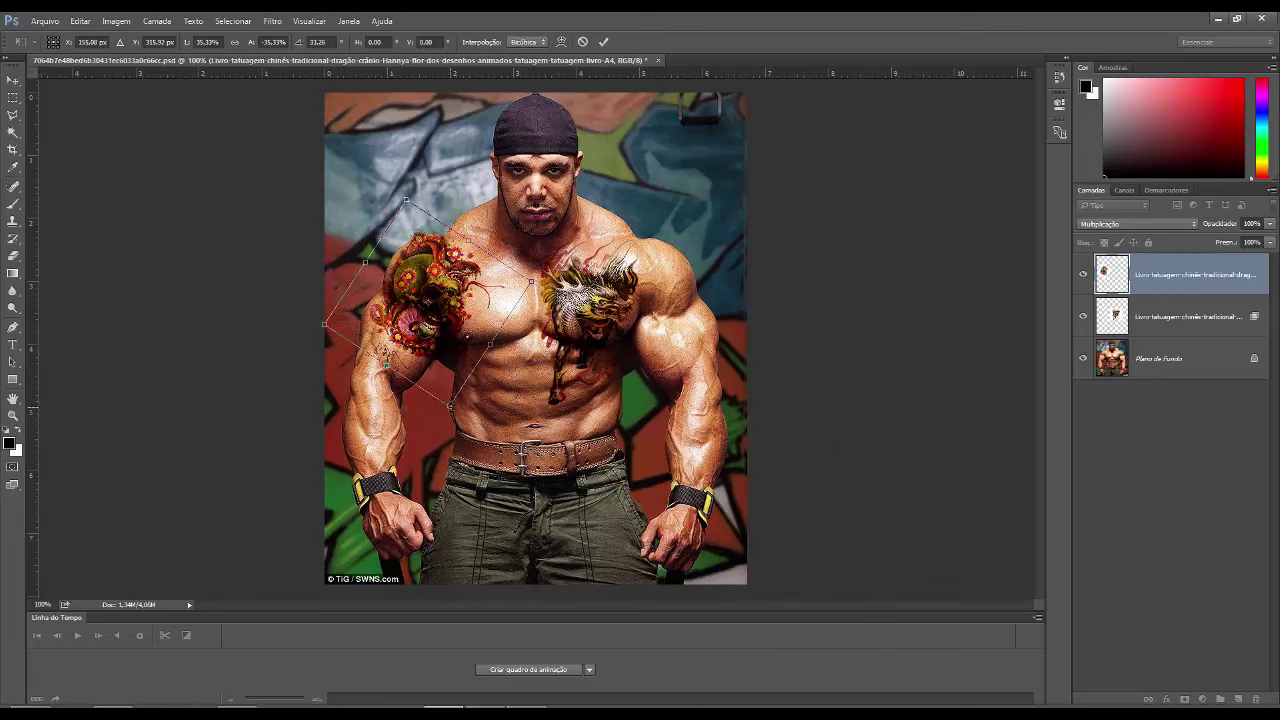
mouse_move(450, 405)
mouse_down()
mouse_move(440, 358)
mouse_move(411, 328)
mouse_up()
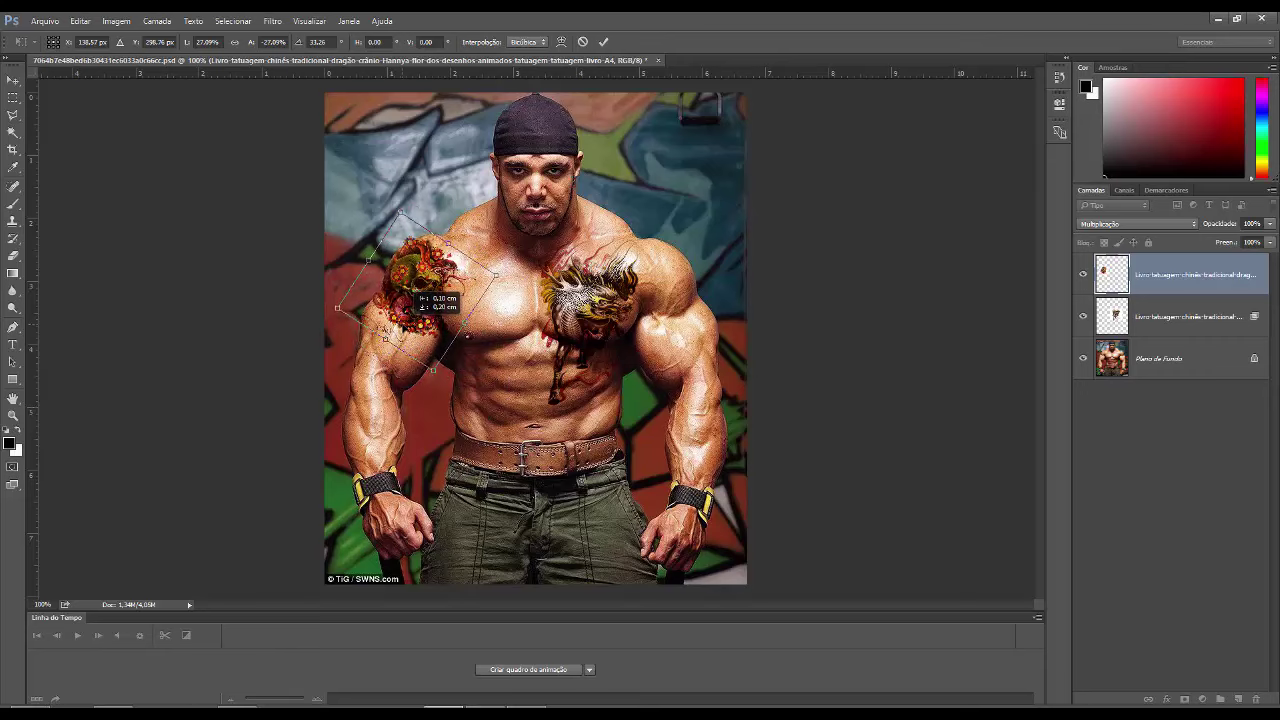
Warp the skull tattoo to follow the shoulder's curve.
scroll(410, 325, up, 1)
scroll(410, 325, up, 2)
scroll(430, 305, up, 2)
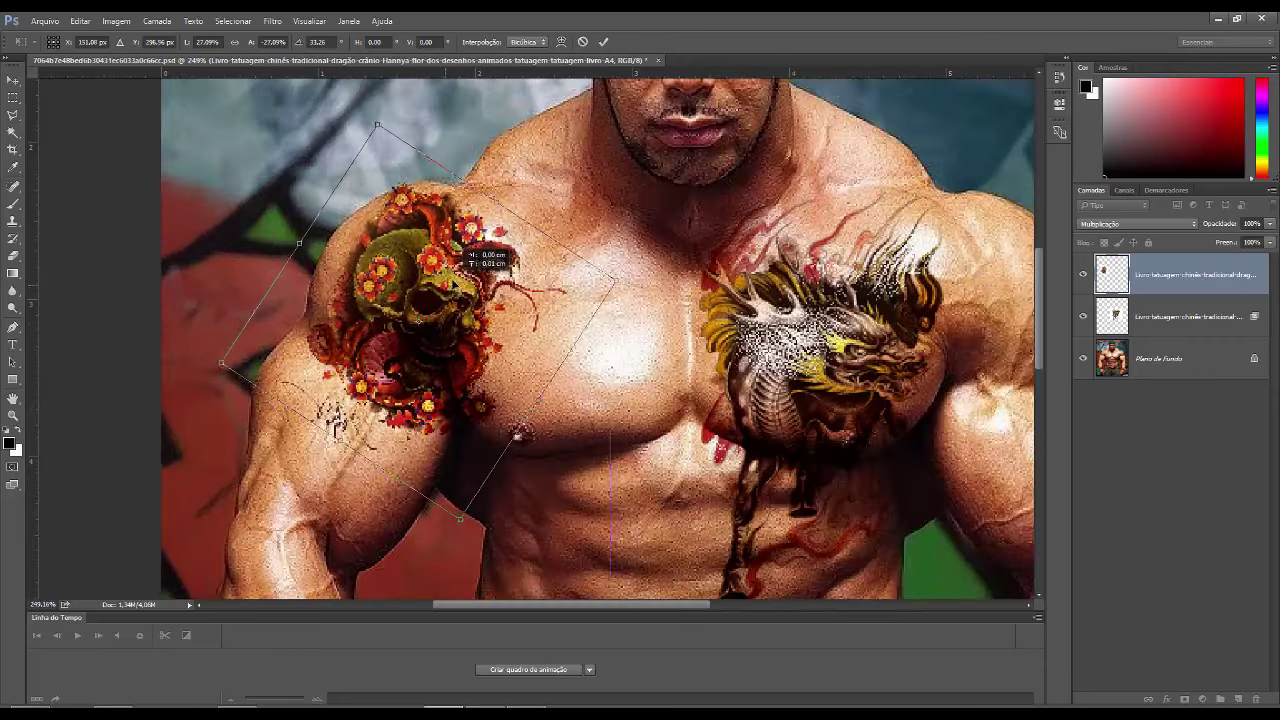
right_click(455, 288)
click(480, 396)
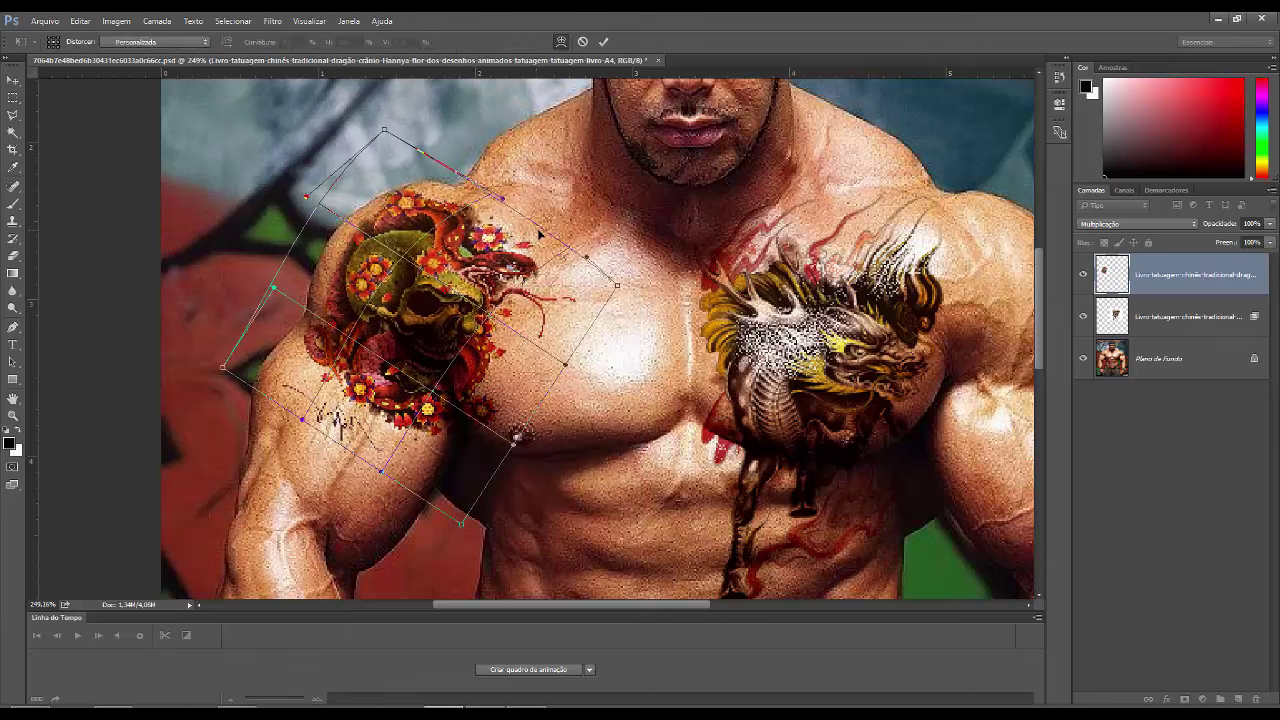
mouse_move(460, 290)
mouse_down()
mouse_move(500, 376)
mouse_move(503, 356)
mouse_up()
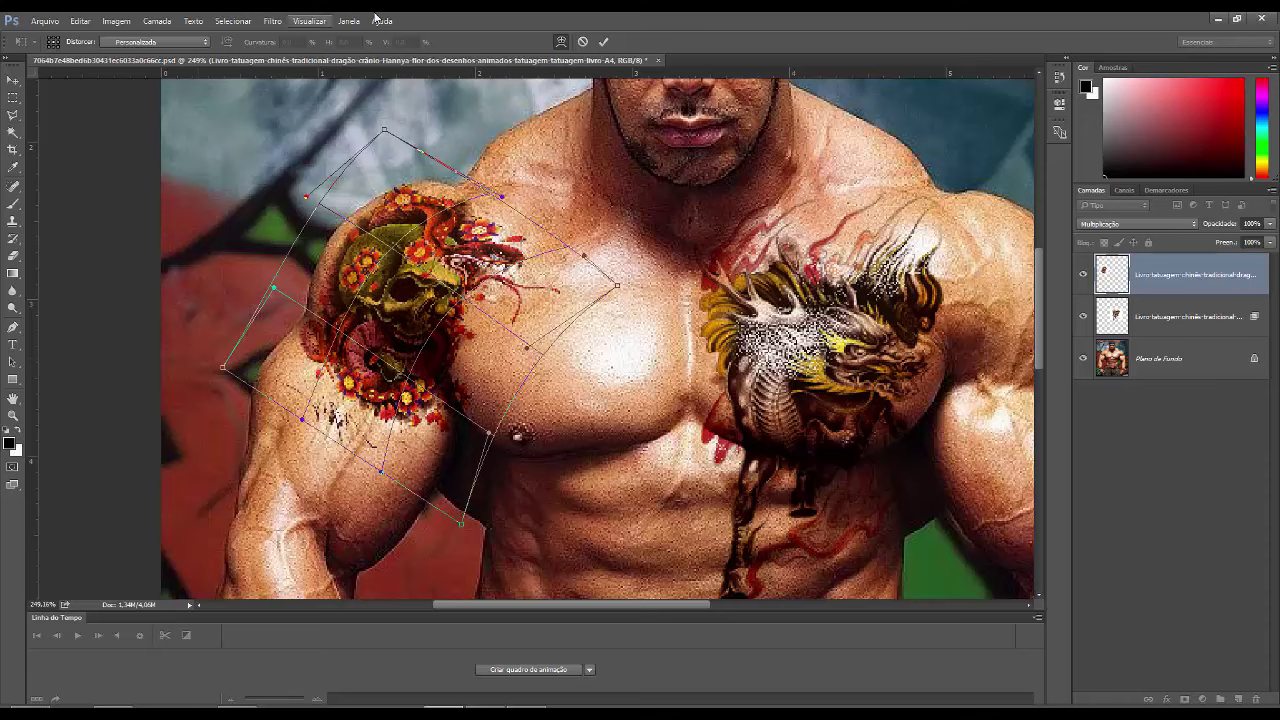
click(603, 41)
Split the Underlying Layer highlight slider so skin highlights show through the skull tattoo.
click(13, 255)
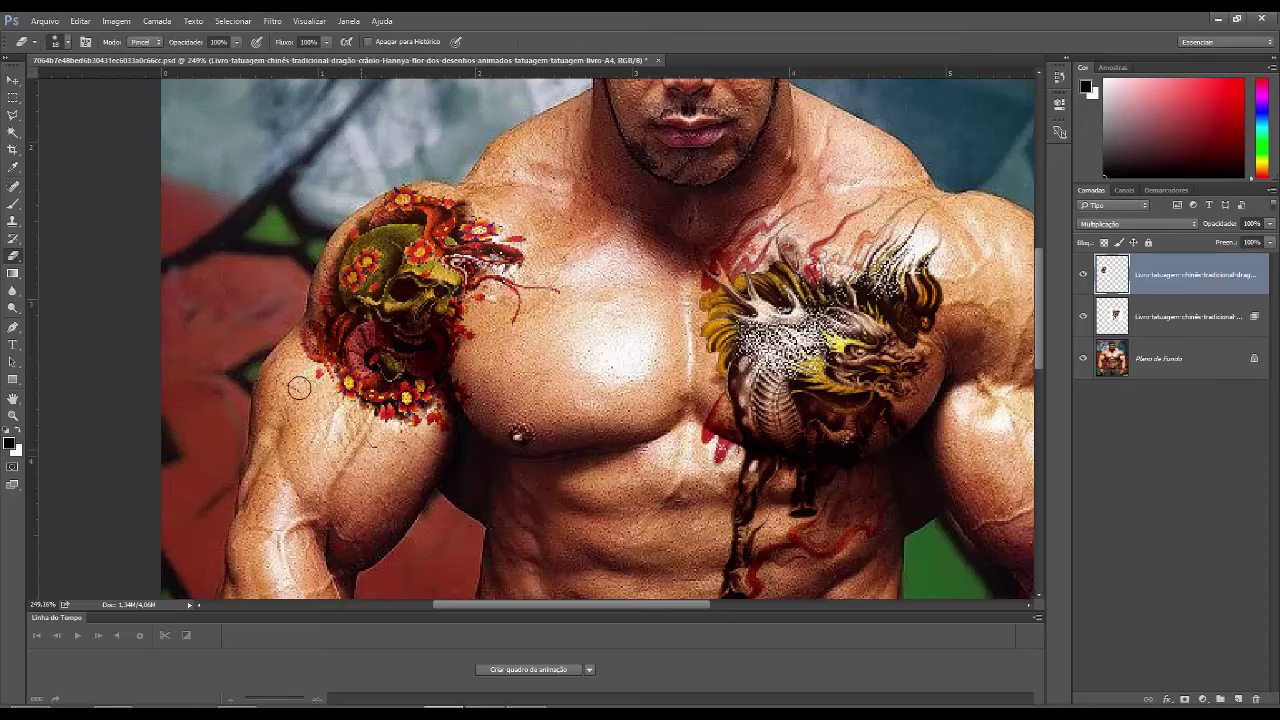
scroll(537, 303, down, 2)
scroll(461, 363, down, 1)
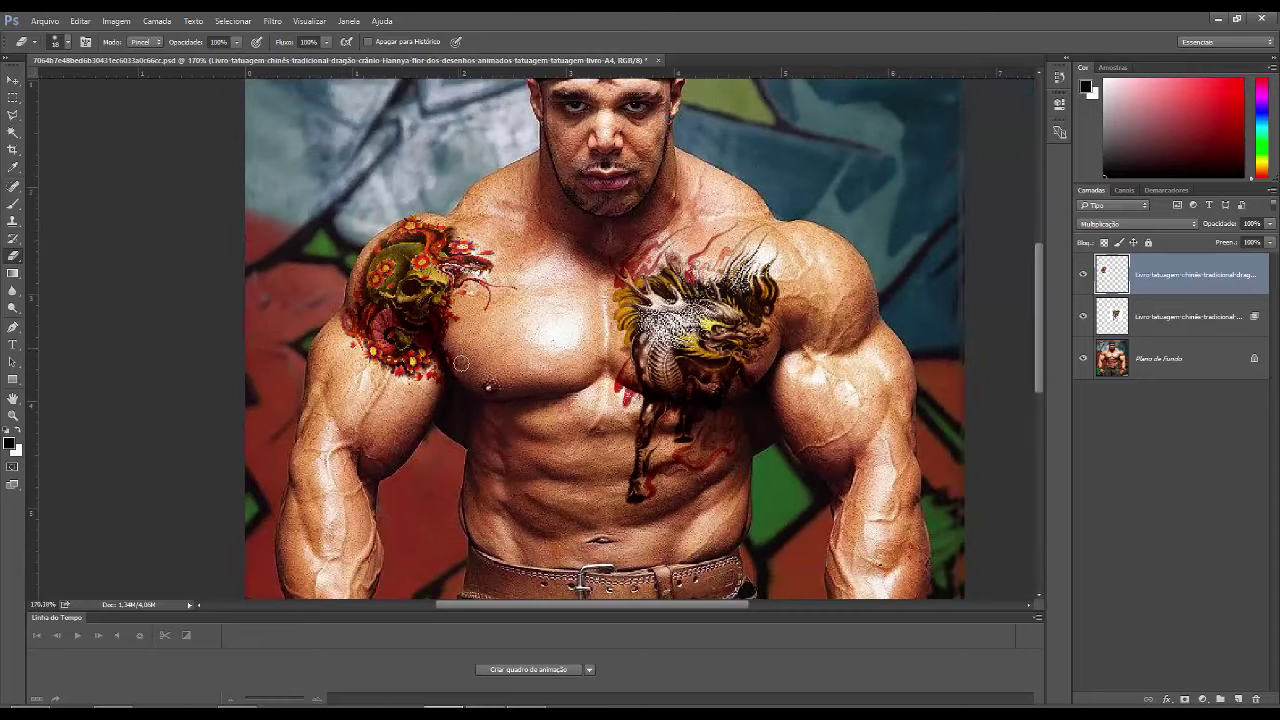
scroll(467, 385, down, 2)
scroll(549, 278, down, 1)
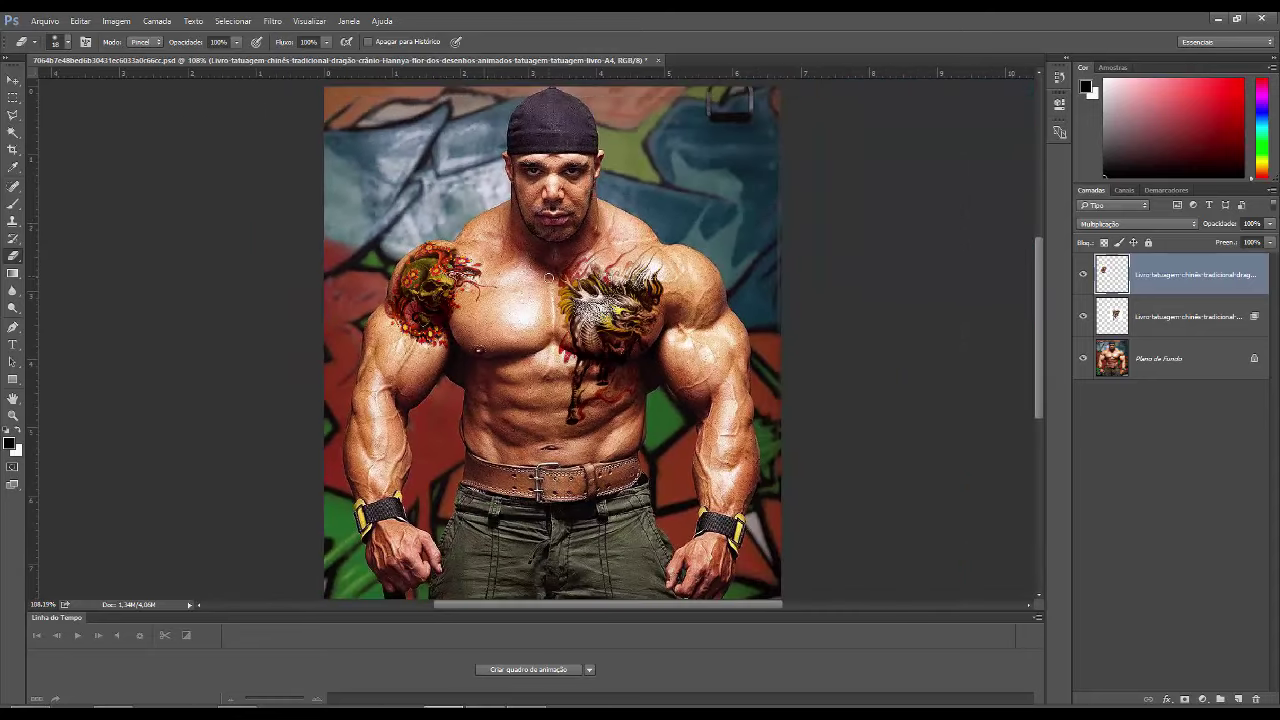
right_click(1146, 304)
click(1010, 157)
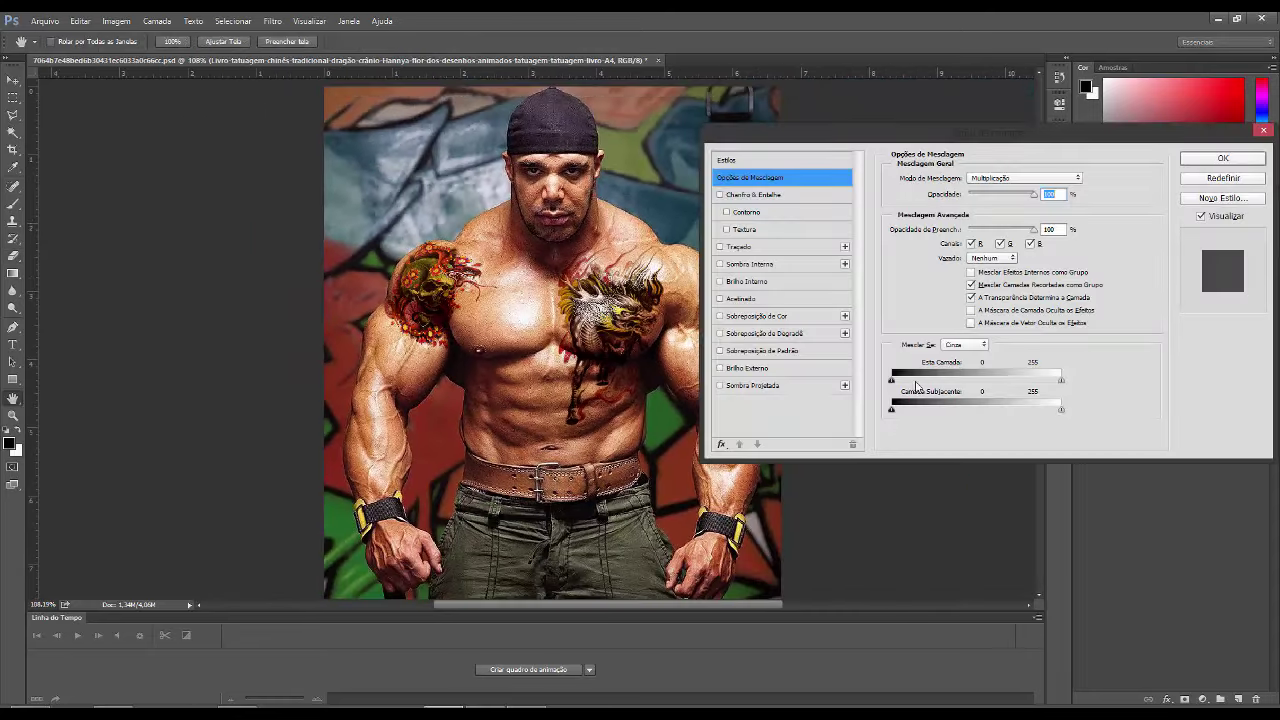
drag(1062, 410, 1008, 410)
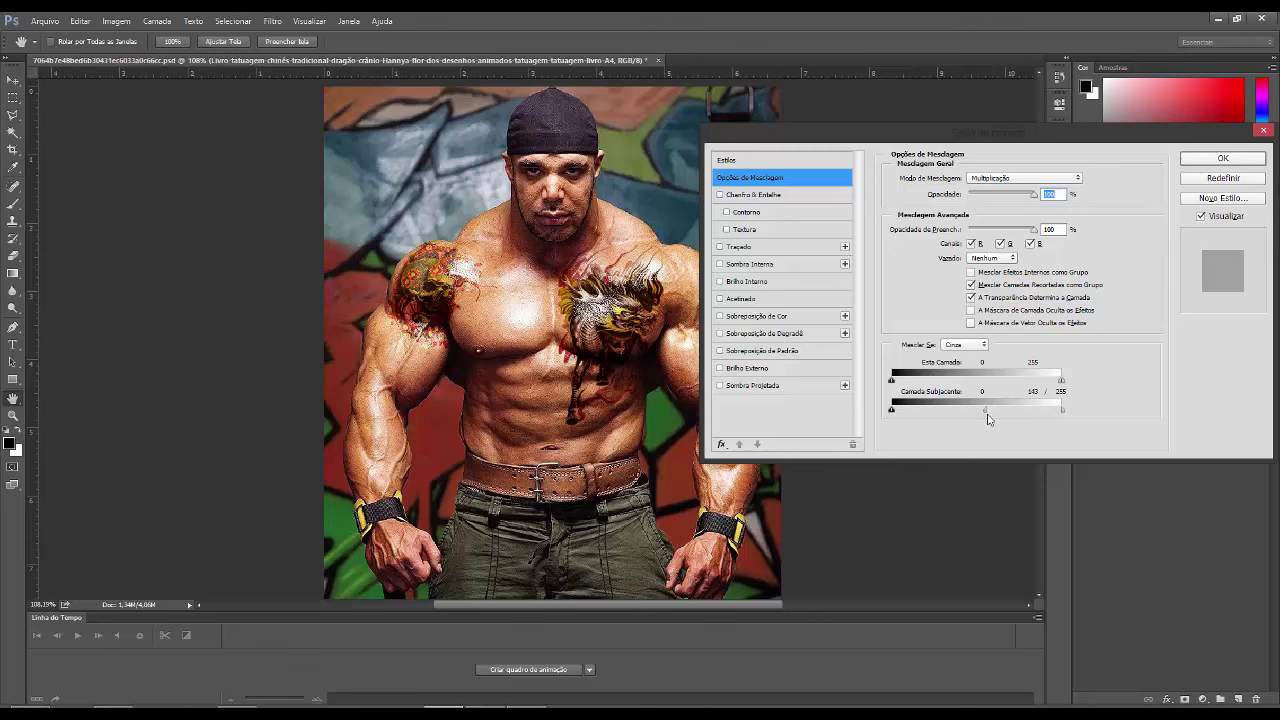
click(1203, 160)
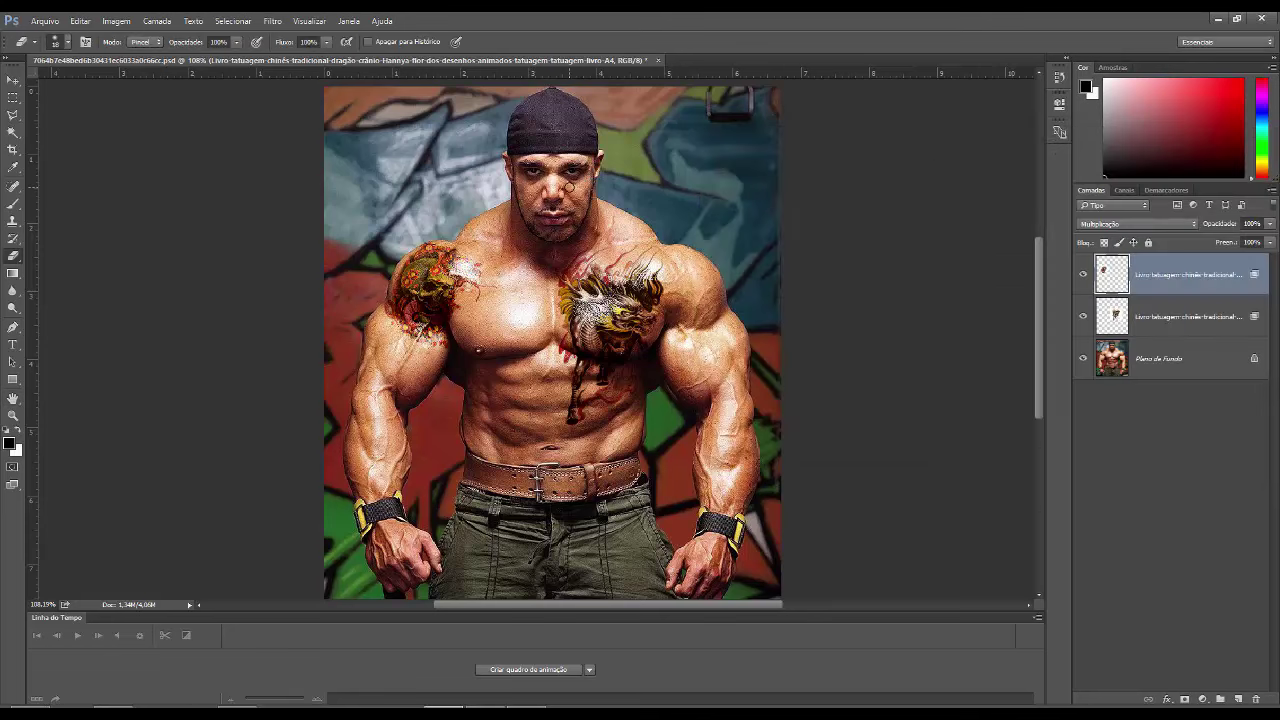
Place 'tigre with tribal.jpg' into the photo.
click(44, 20)
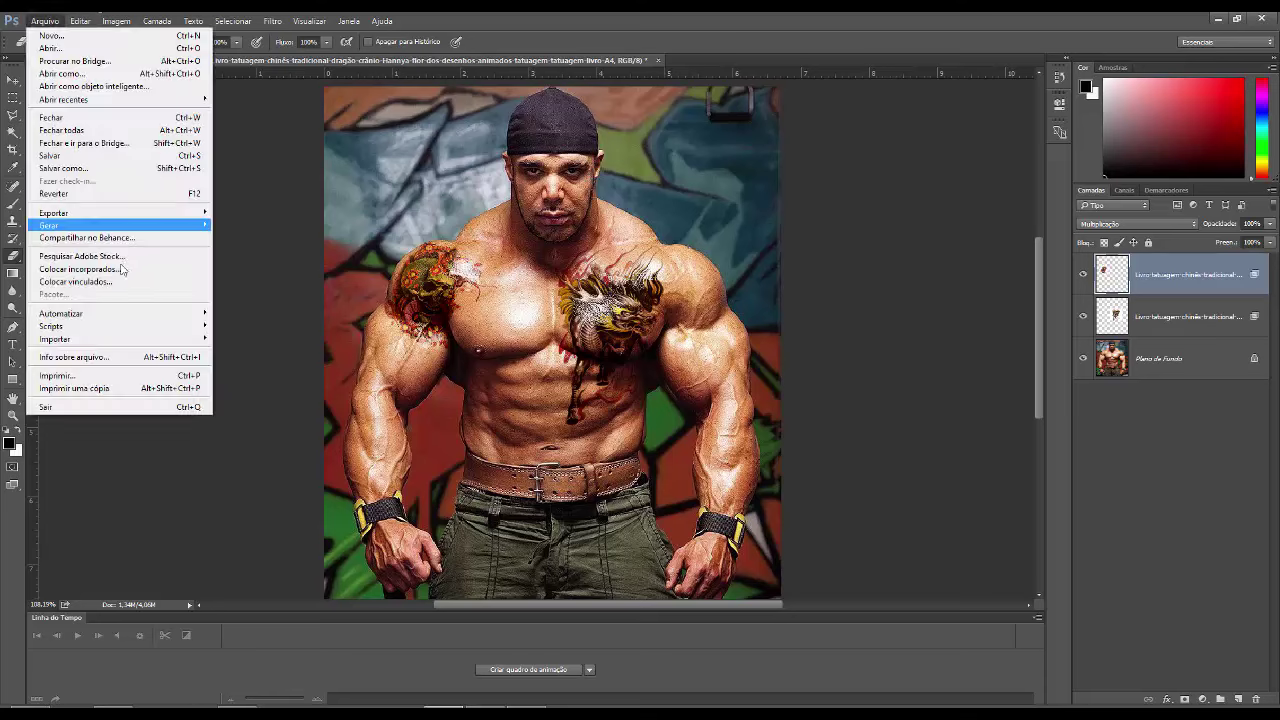
click(50, 220)
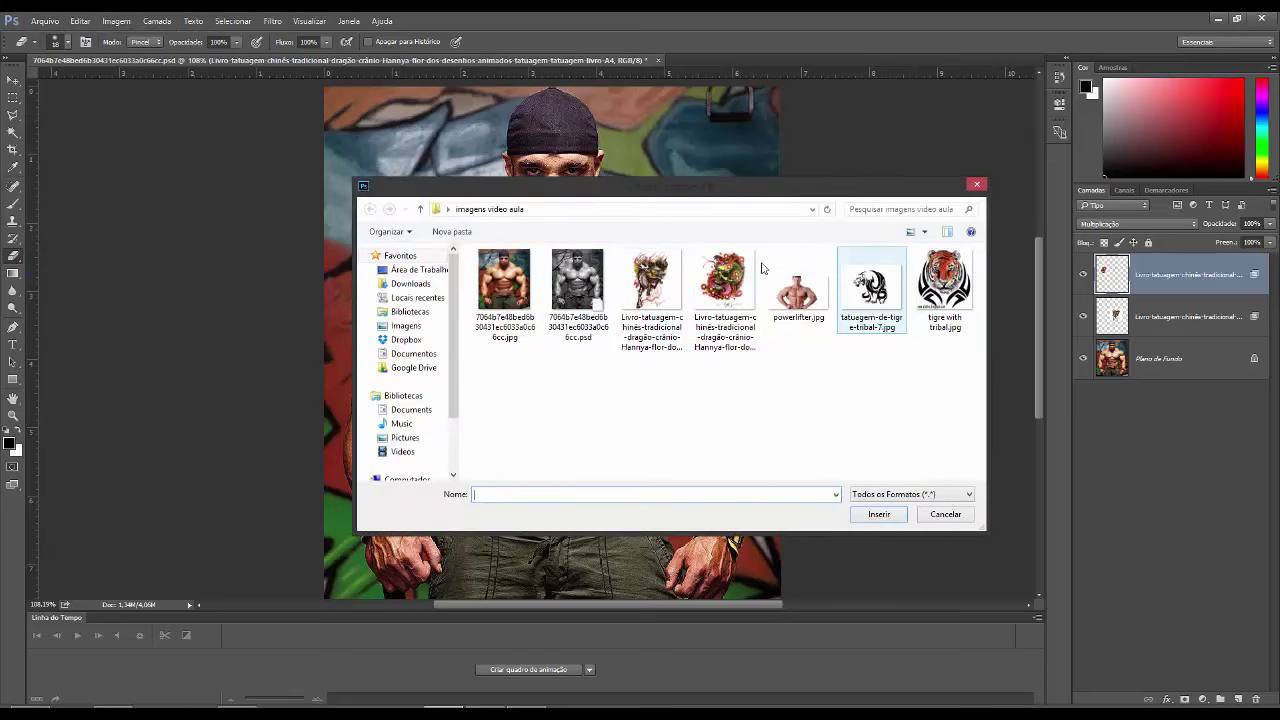
click(944, 288)
drag(819, 189, 796, 129)
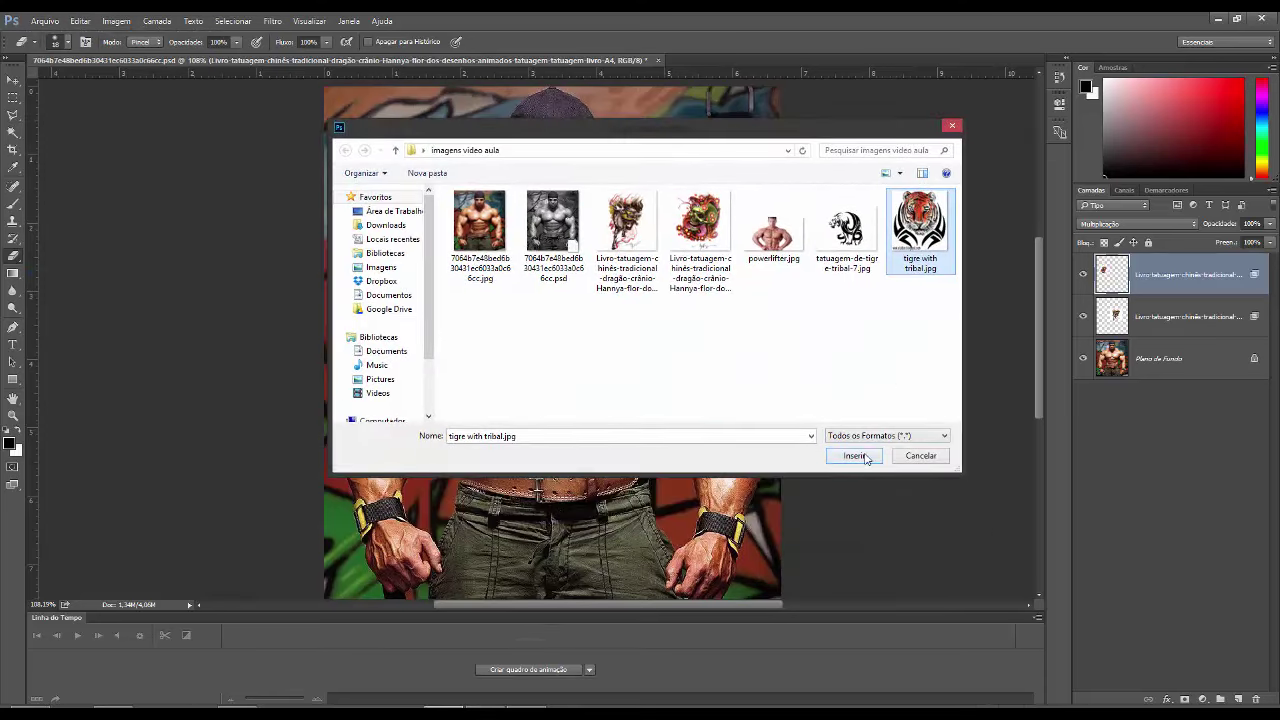
click(856, 455)
click(918, 659)
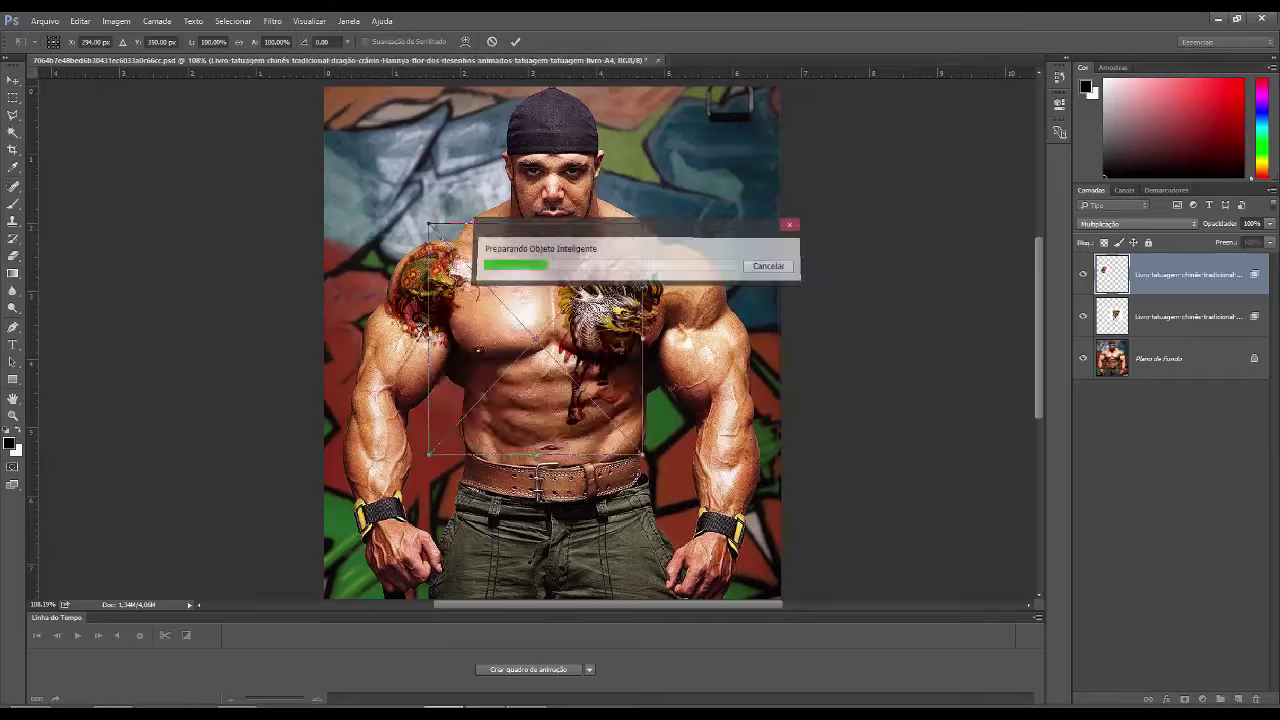
click(524, 43)
Rasterize the tiger layer, set it to Multiply, and scale it to about 48% over the forearm.
right_click(1172, 280)
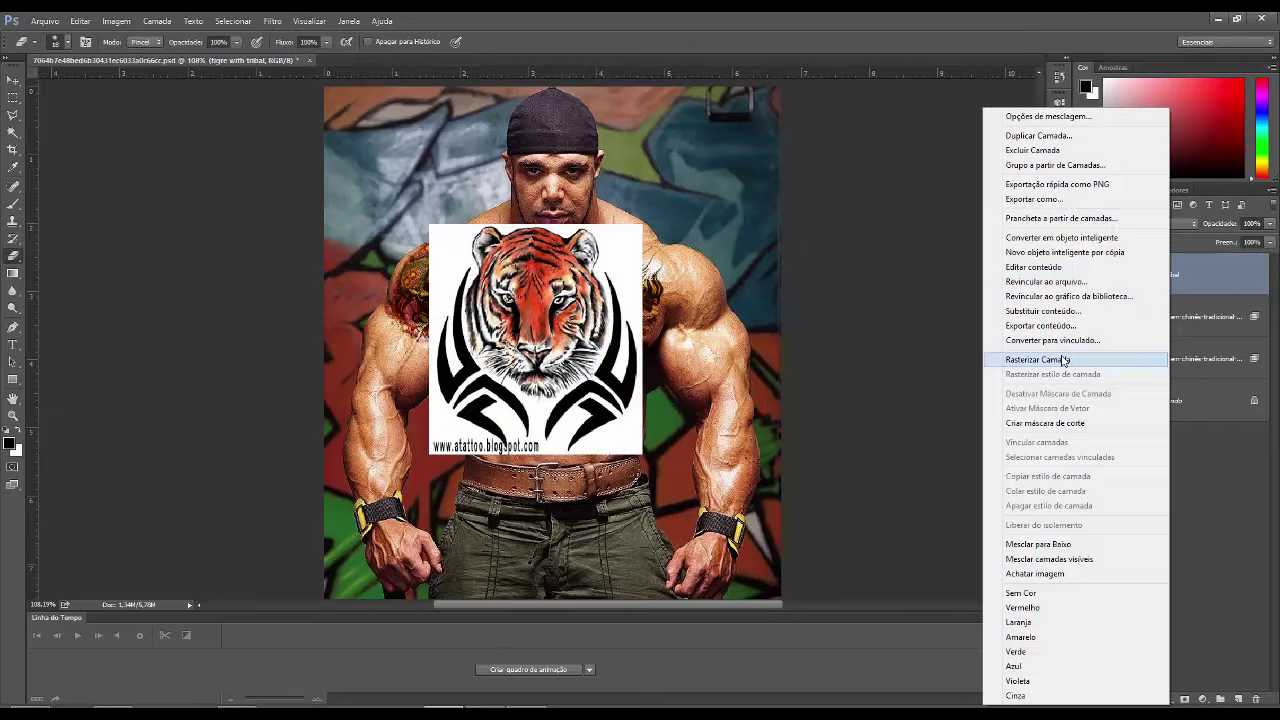
click(1058, 360)
click(1110, 222)
click(1100, 268)
key(v)
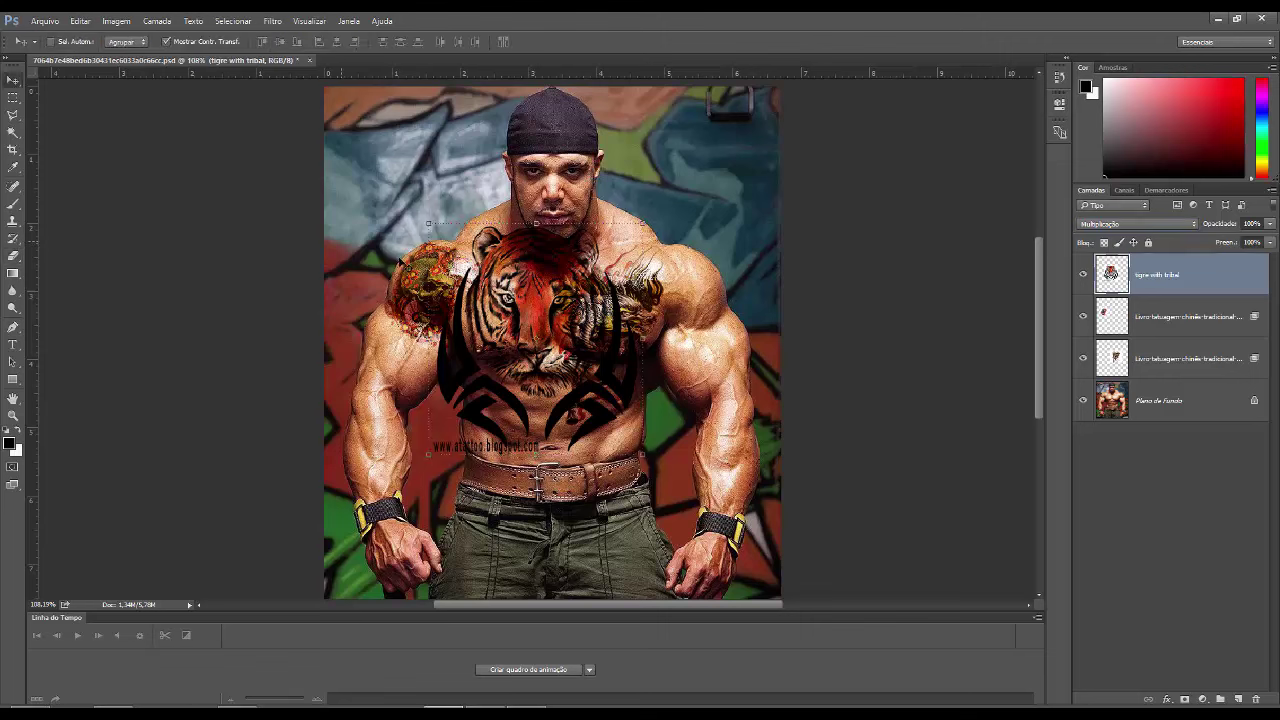
key(ctrl+t)
mouse_move(427, 221)
mouse_down()
mouse_move(545, 272)
mouse_move(380, 386)
mouse_move(740, 411)
mouse_up()
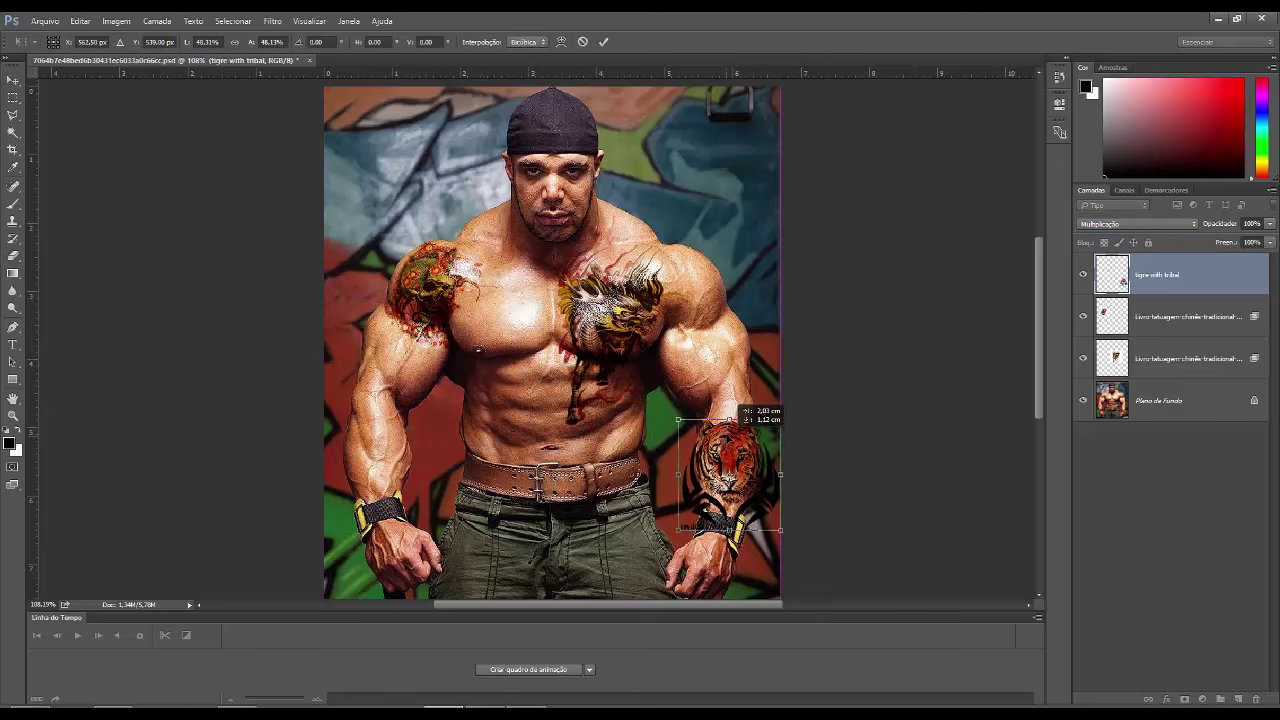
Warp the tiger tattoo to wrap around the forearm.
scroll(745, 460, up, 5)
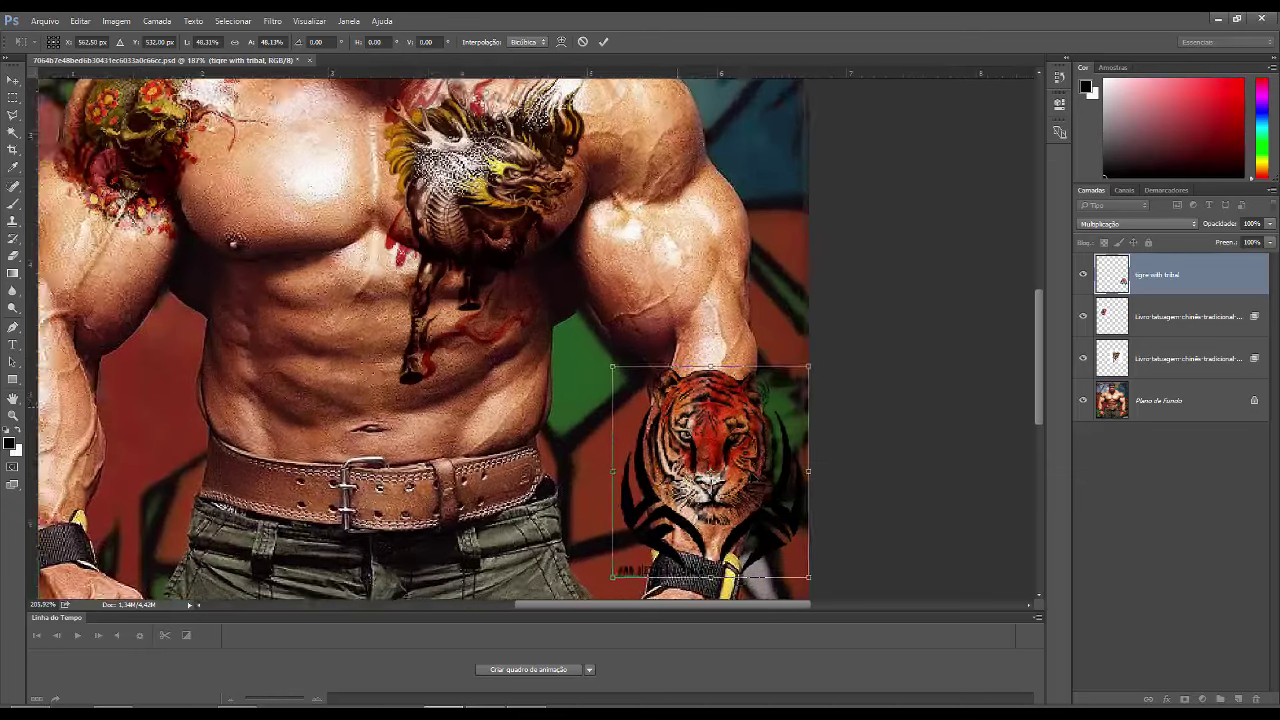
right_click(745, 461)
click(784, 562)
drag(700, 480, 698, 466)
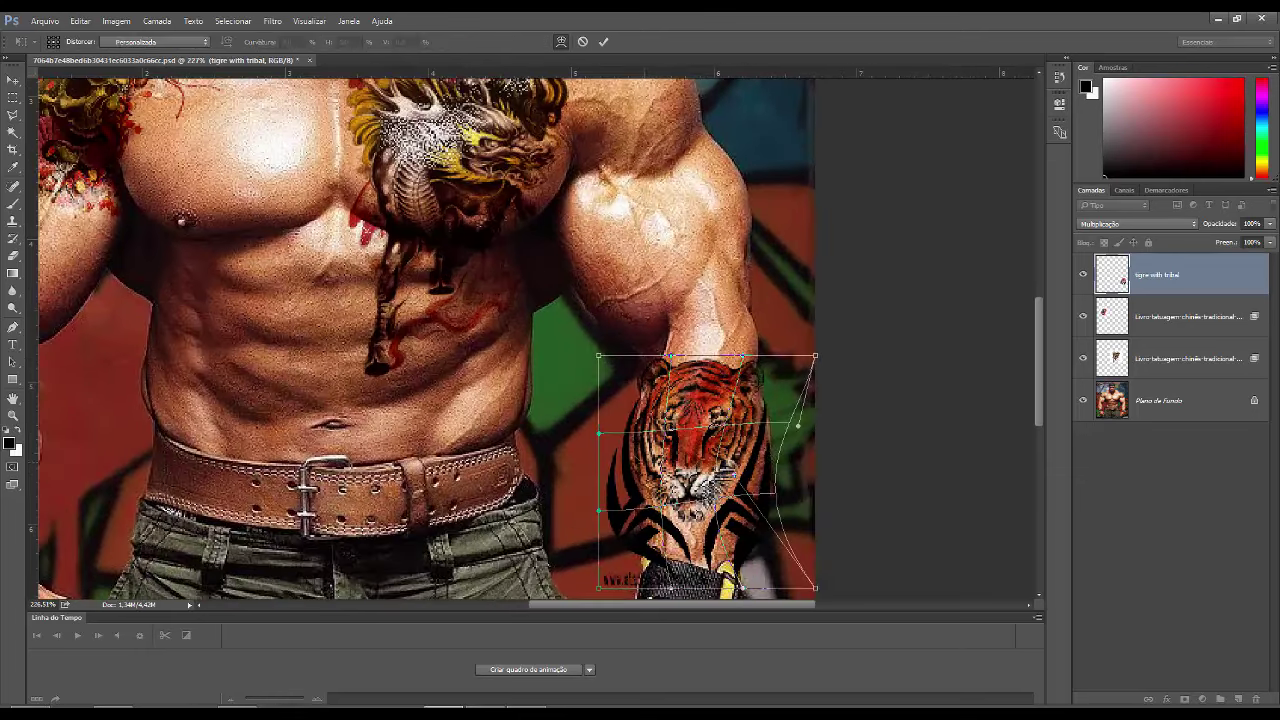
mouse_move(660, 540)
mouse_down()
mouse_move(665, 500)
mouse_move(703, 491)
mouse_up()
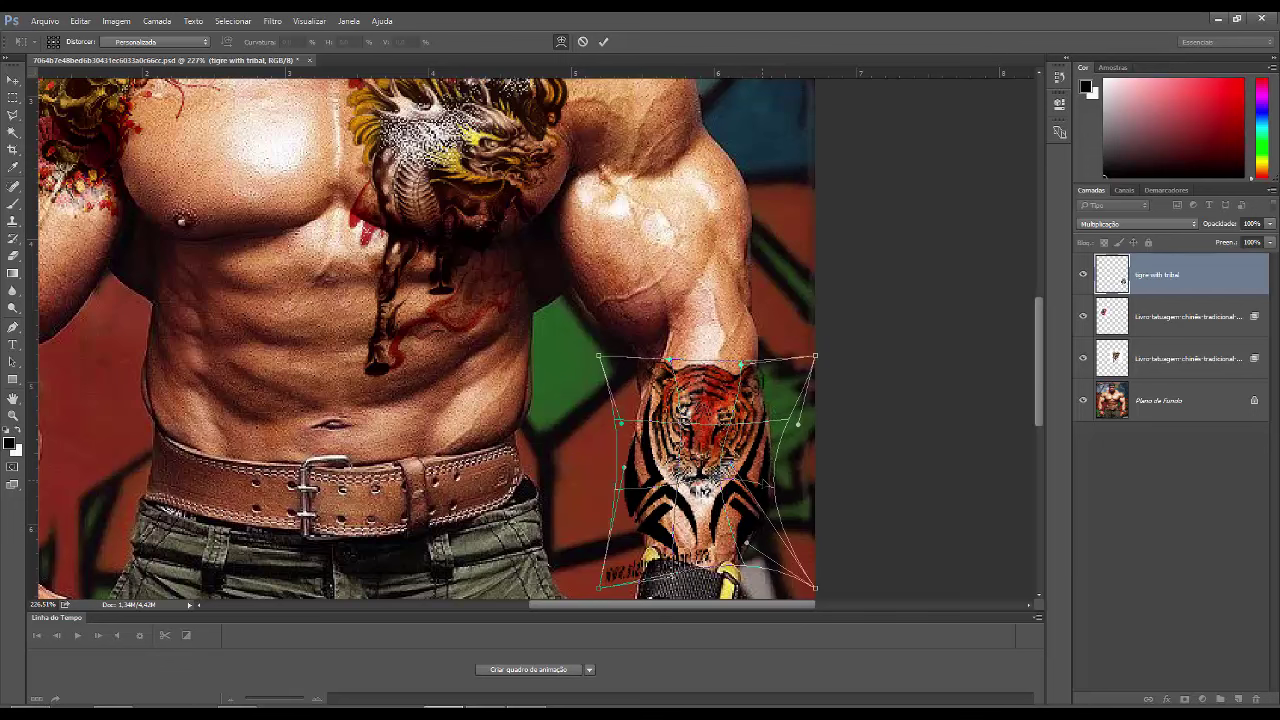
click(603, 42)
Erase the tiger's excess edges and lower the layer fill to 86%.
click(13, 258)
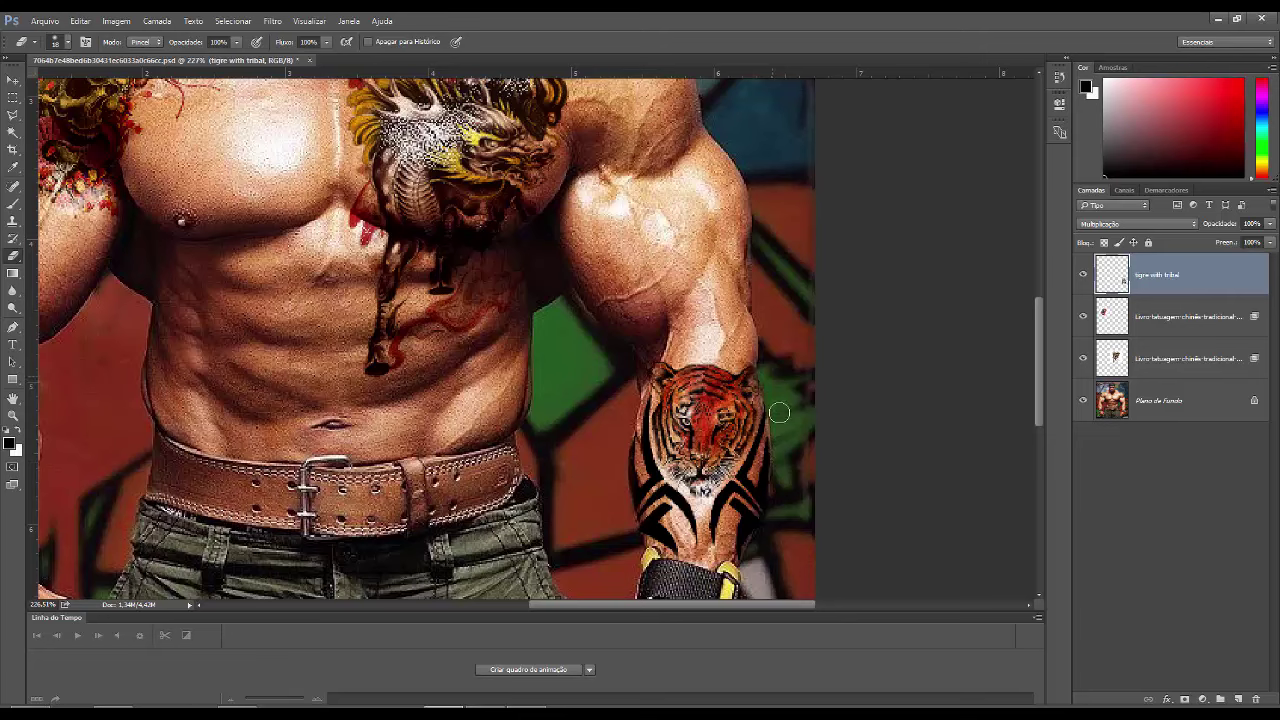
scroll(692, 338, down, 3)
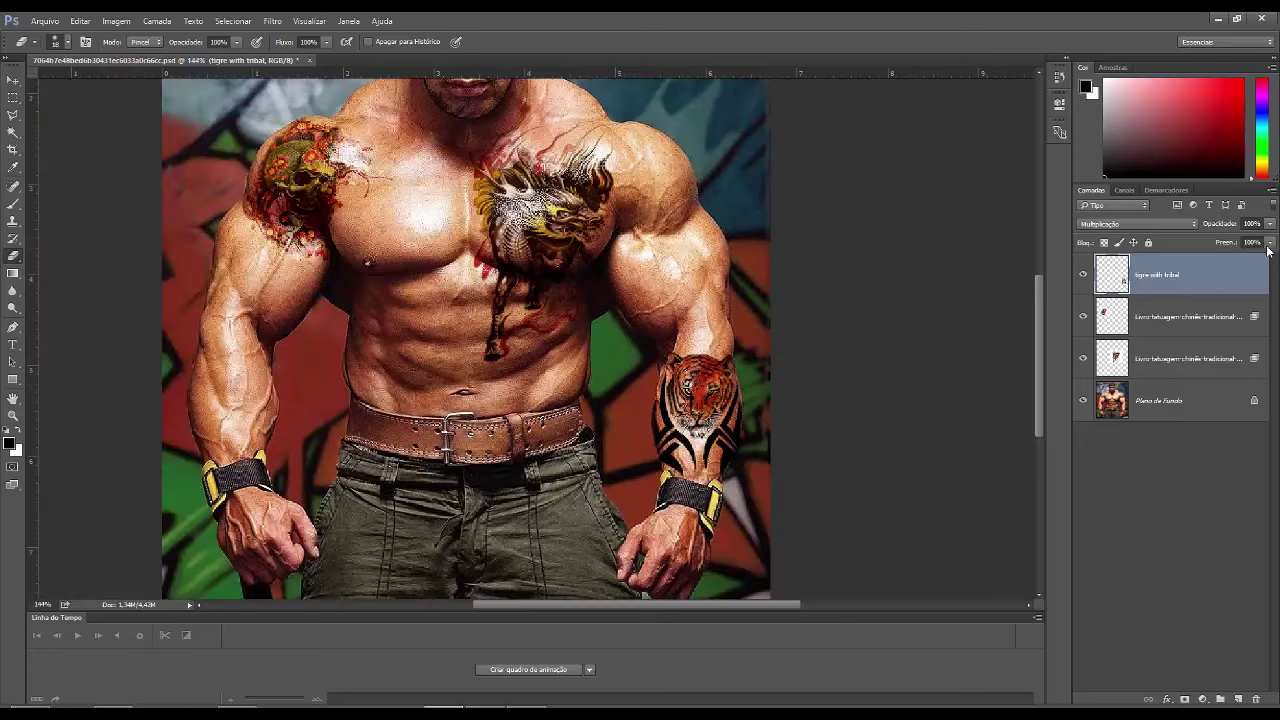
drag(1268, 243, 1258, 261)
Pull the tiger layer's Underlying Layer highlight slider to about 138 and restore Fill to 100%.
right_click(1178, 277)
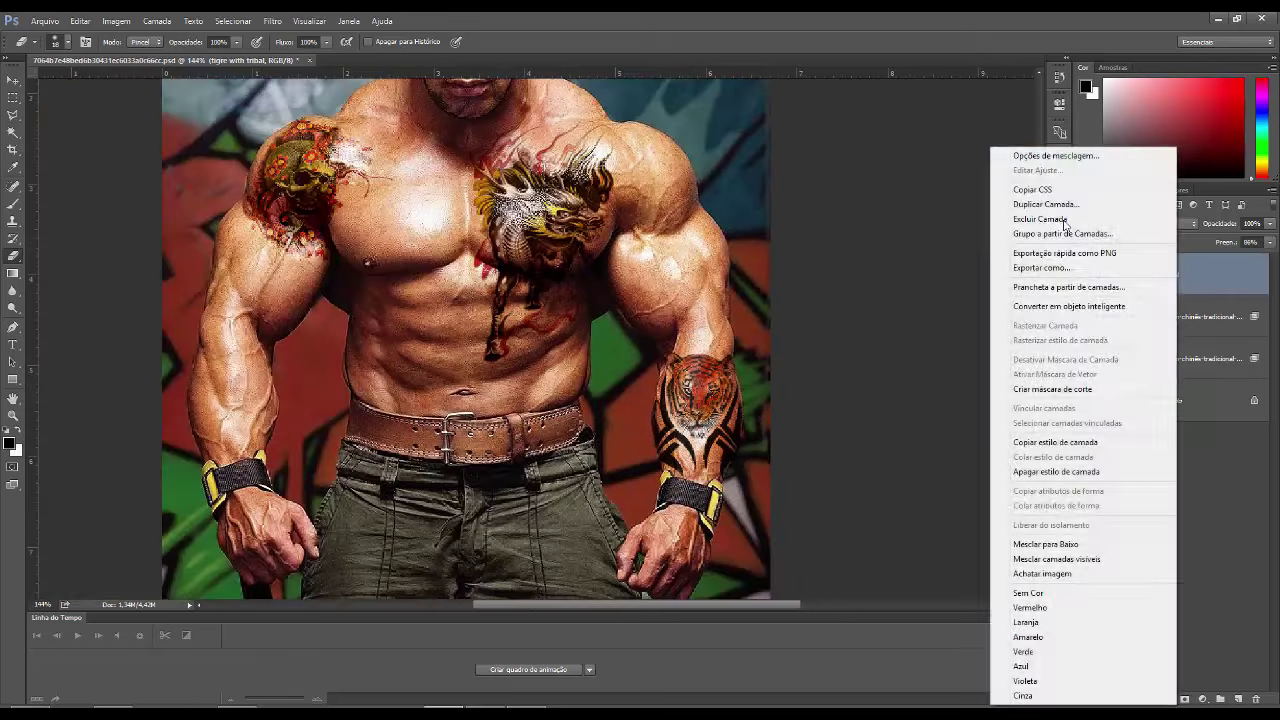
click(1055, 156)
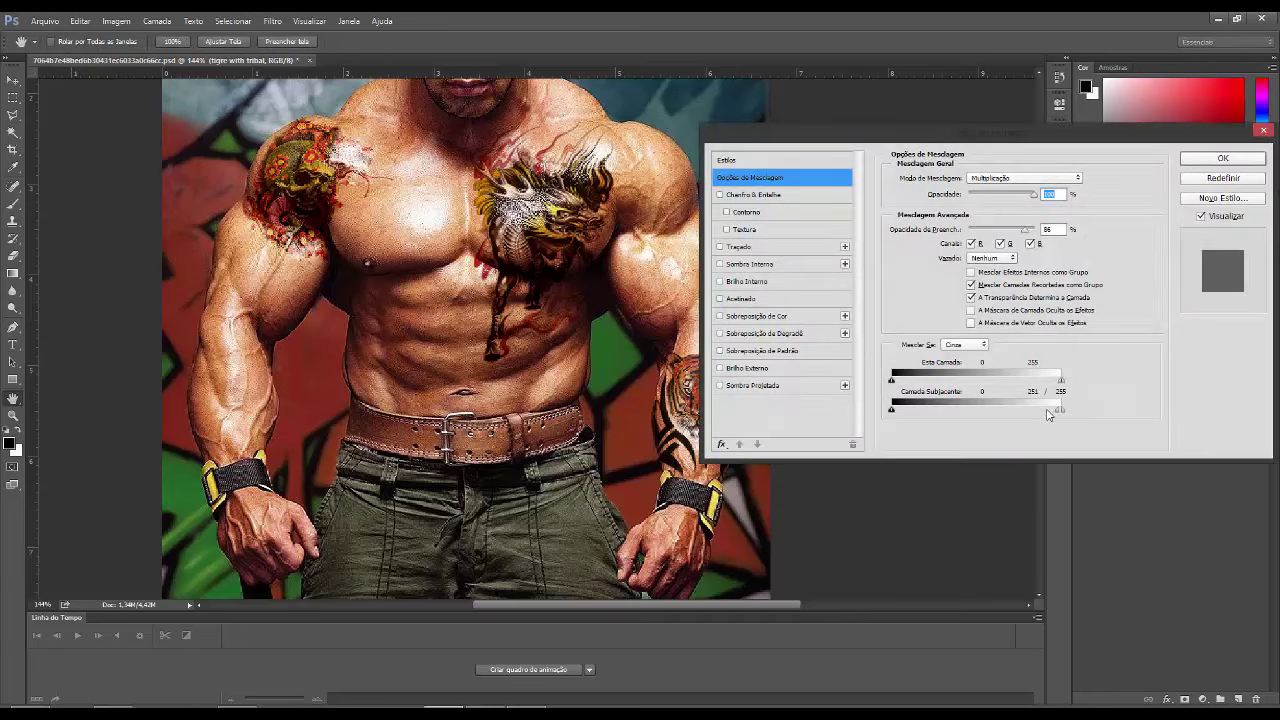
drag(1030, 414, 1022, 413)
drag(1017, 131, 358, 145)
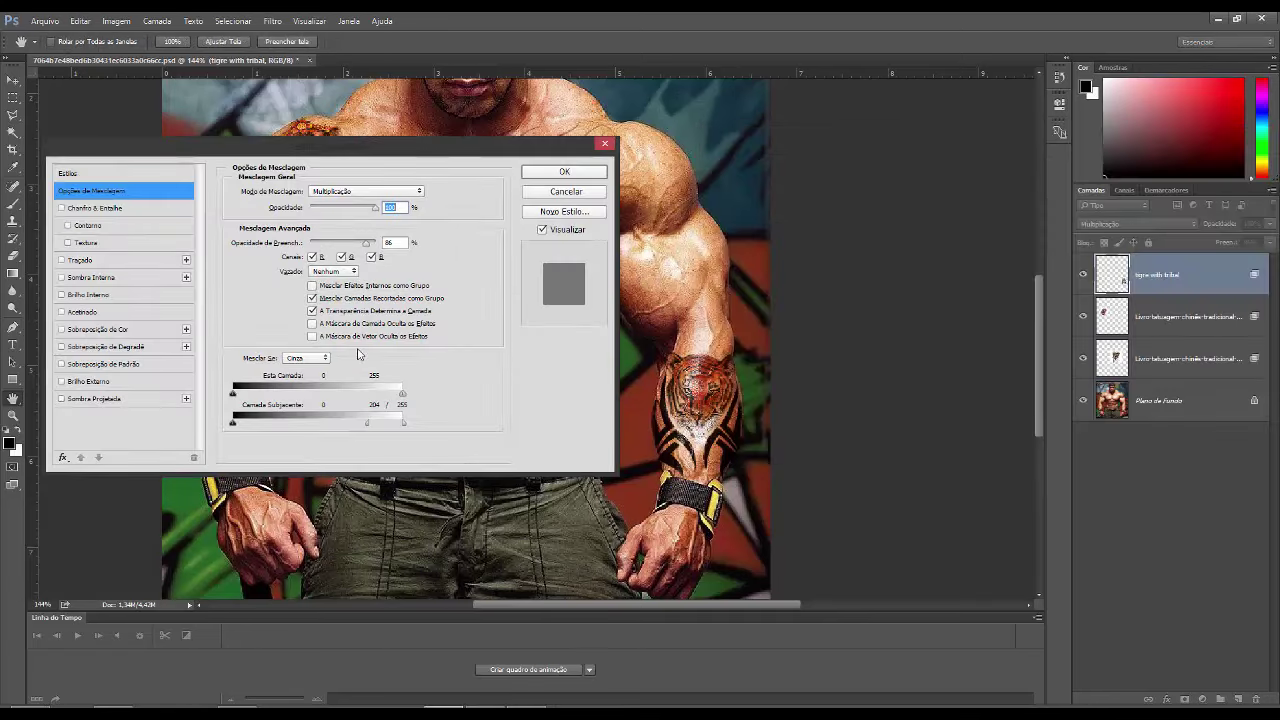
drag(369, 428, 325, 433)
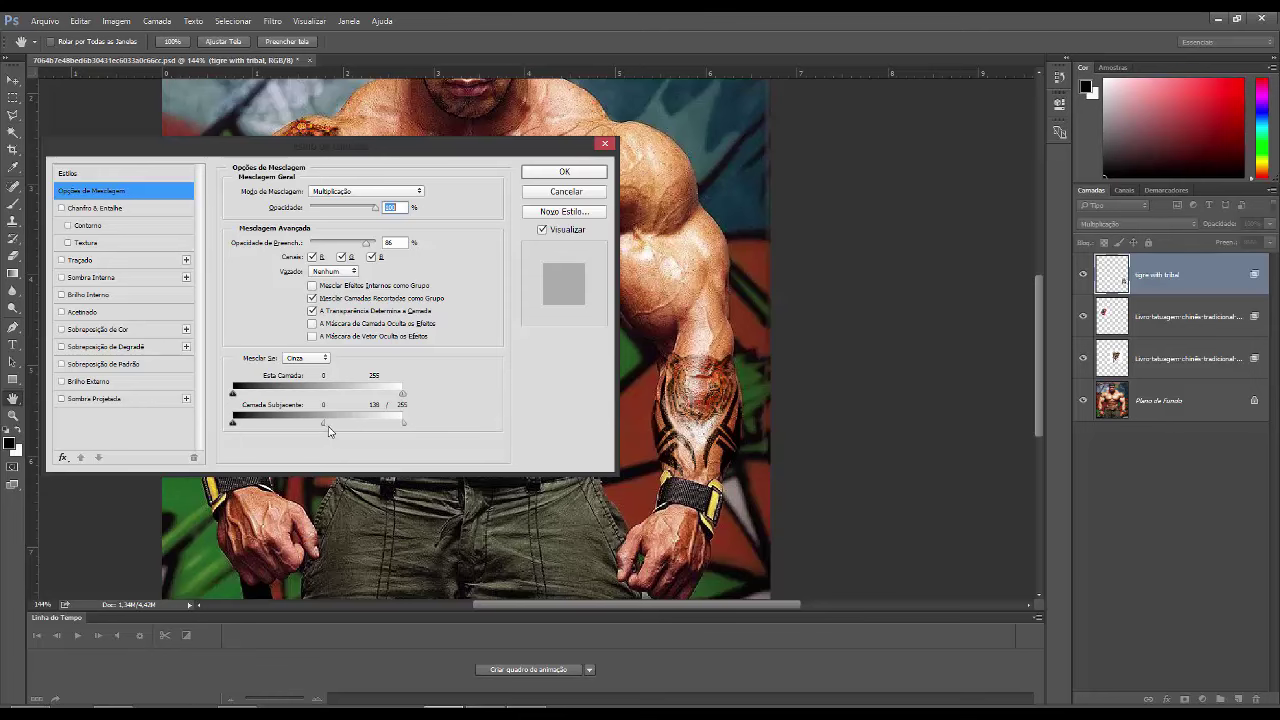
click(564, 171)
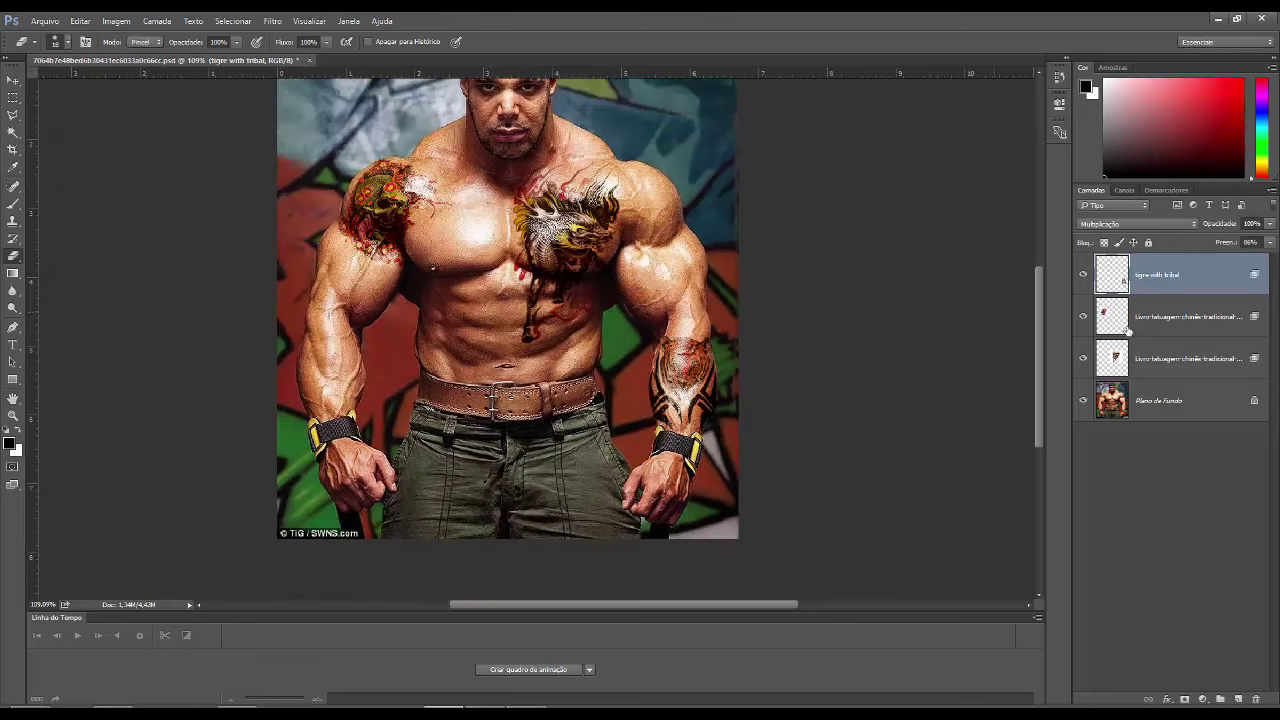
click(1268, 249)
scroll(593, 247, up, 1)
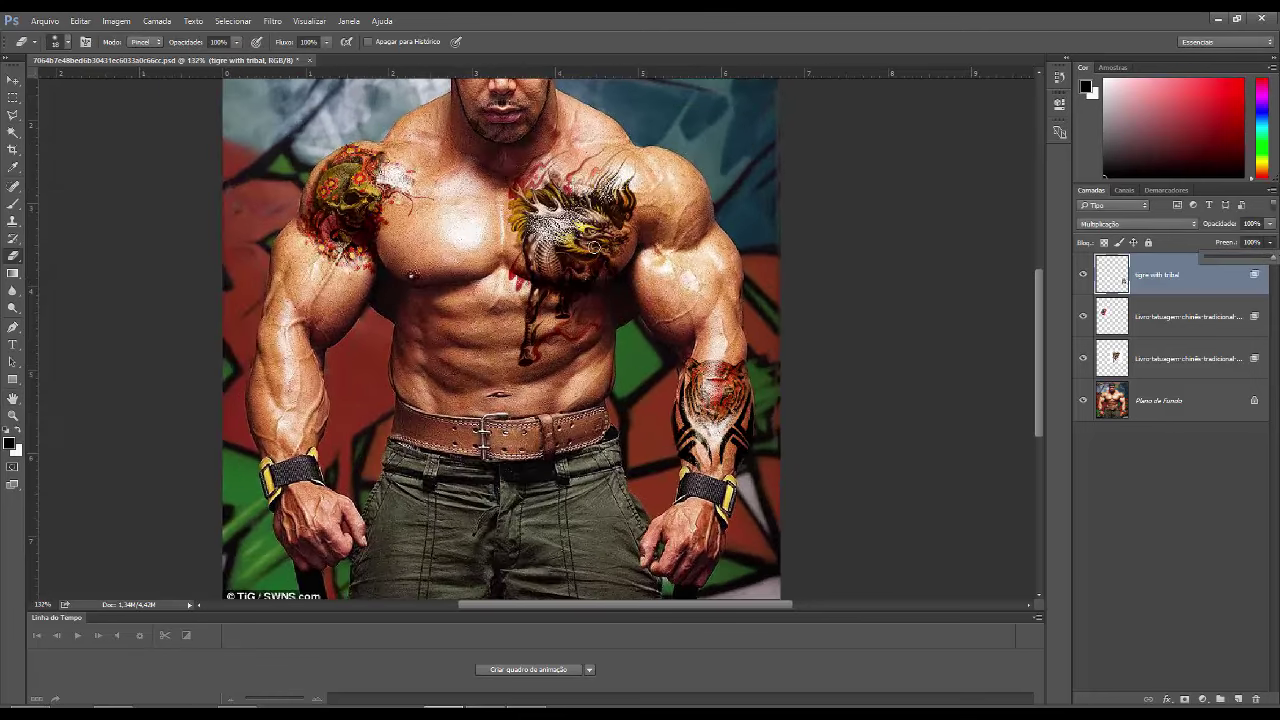
Place tatuagem-de-tigre-tribal-7.jpg into the photo.
click(45, 20)
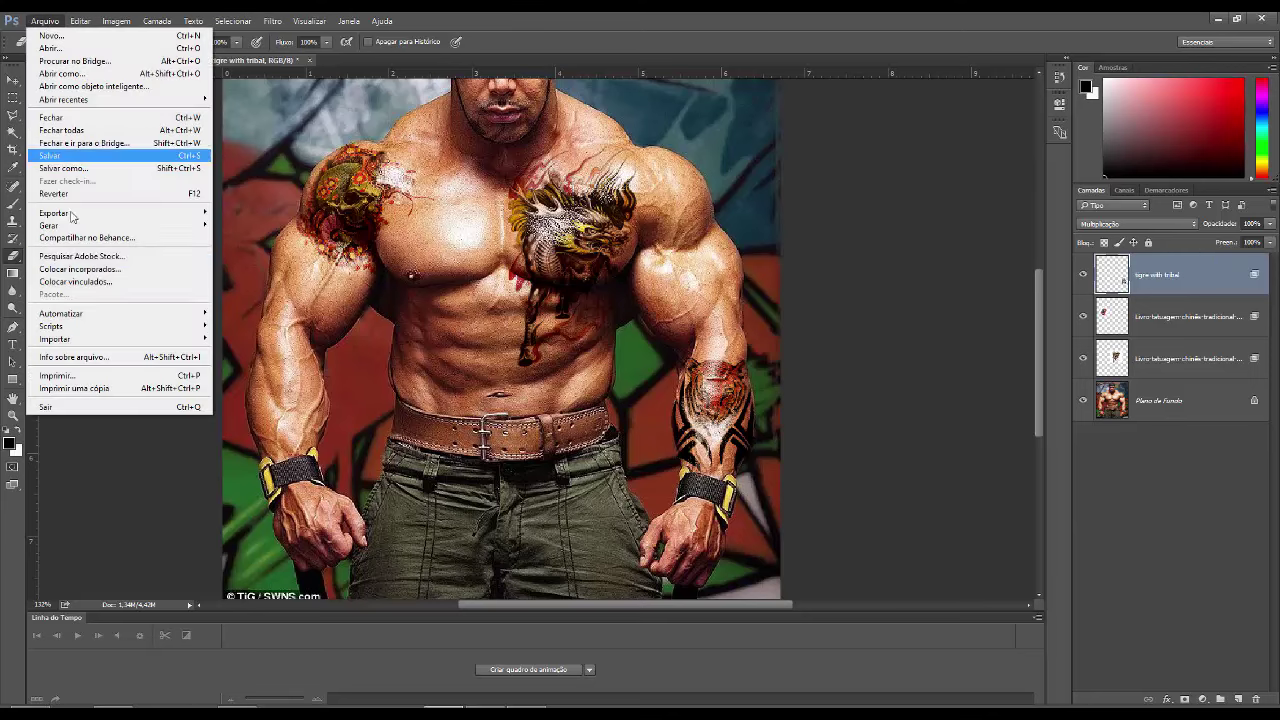
click(100, 266)
click(847, 228)
click(854, 455)
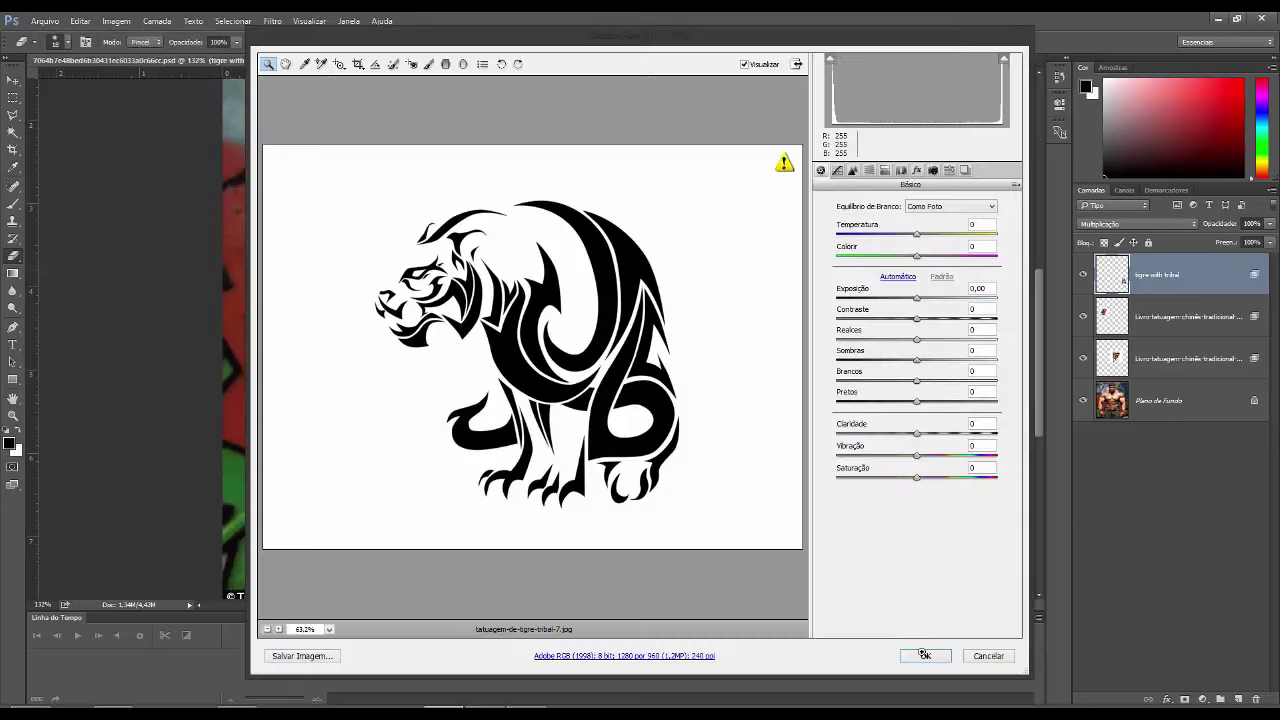
click(920, 651)
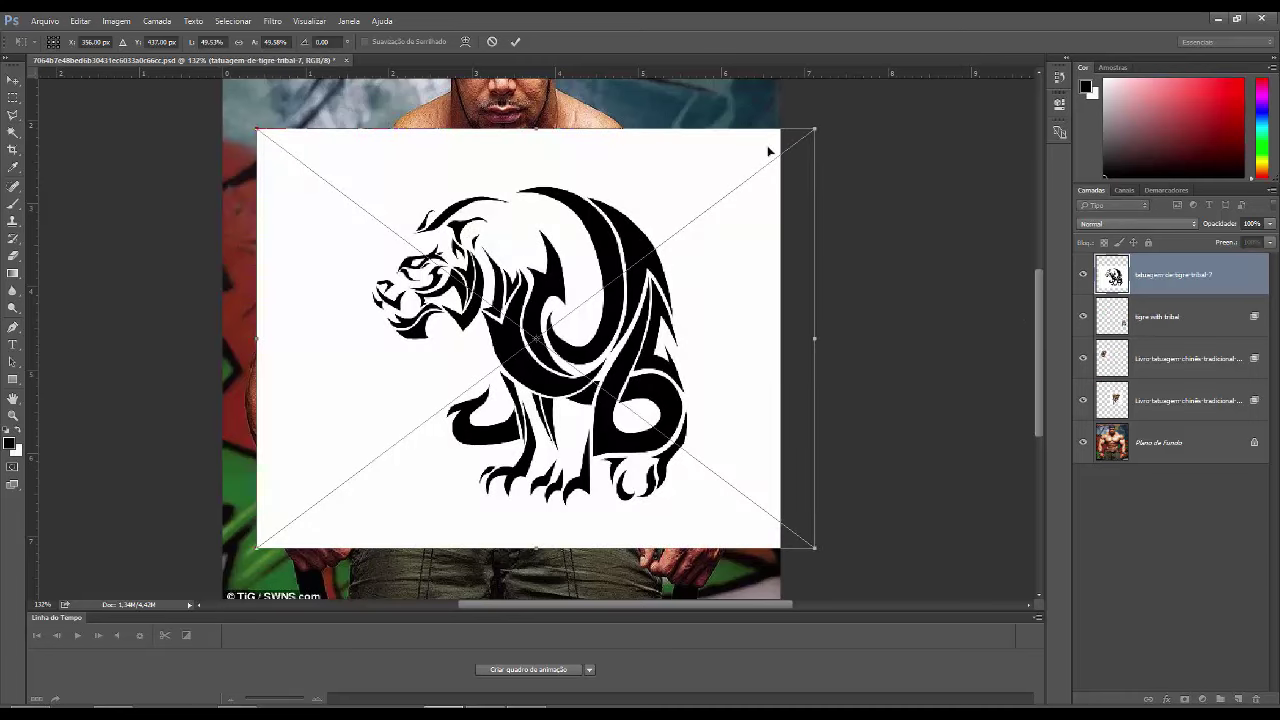
click(515, 41)
click(13, 255)
Rasterize the tribal tiger, set it to Multiply, and scale it to about 34% onto the lower abdomen.
right_click(1170, 274)
click(1050, 359)
click(1137, 223)
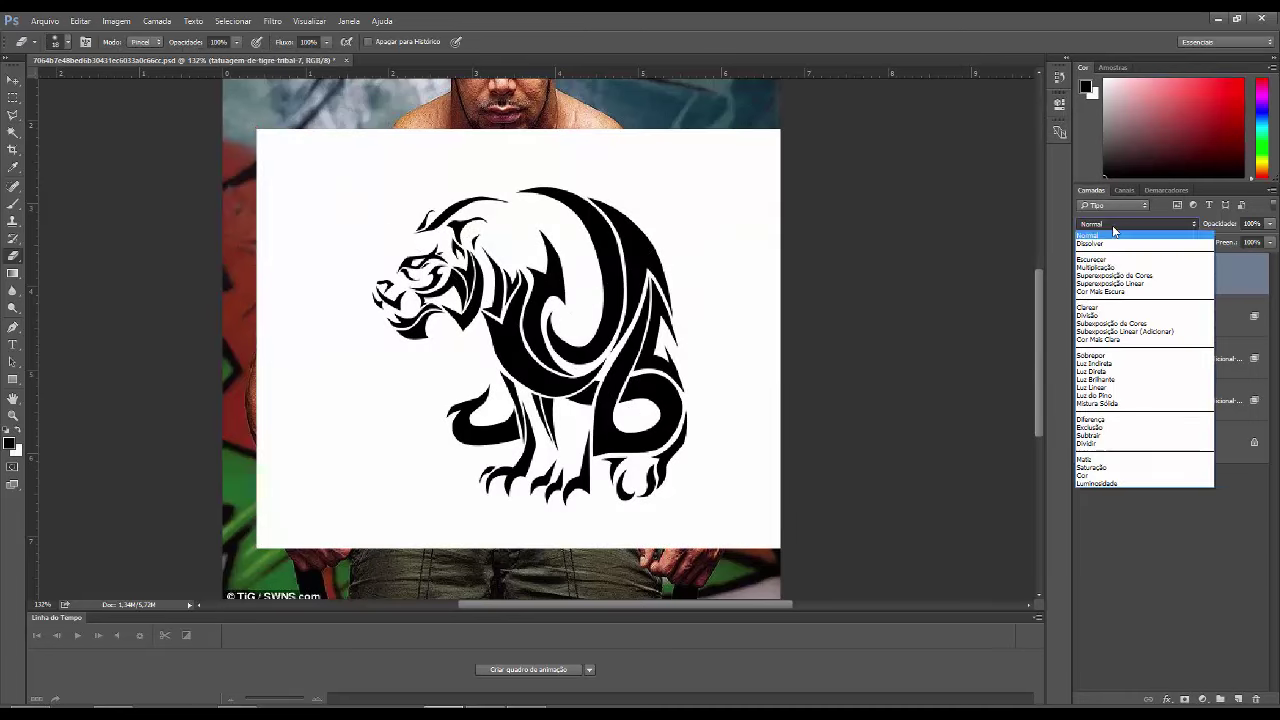
click(1110, 268)
click(13, 79)
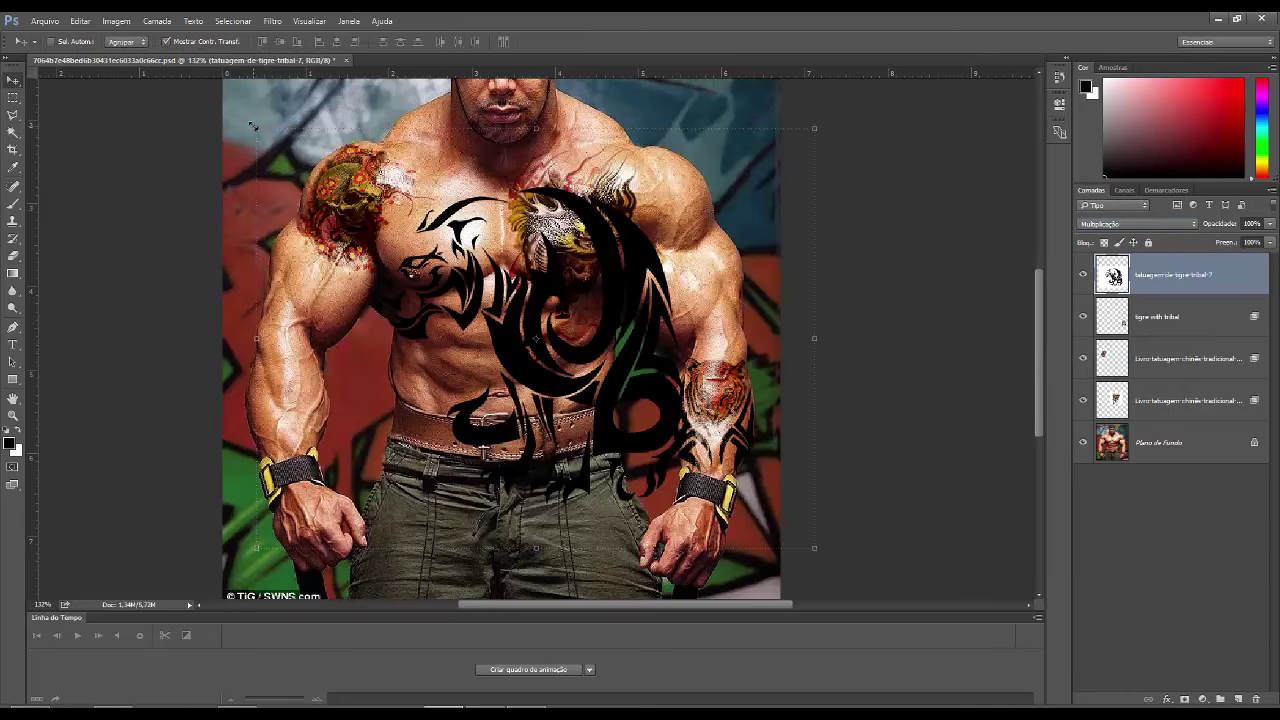
mouse_move(253, 127)
mouse_down()
mouse_move(677, 400)
mouse_move(388, 333)
mouse_move(259, 354)
mouse_move(404, 342)
mouse_up()
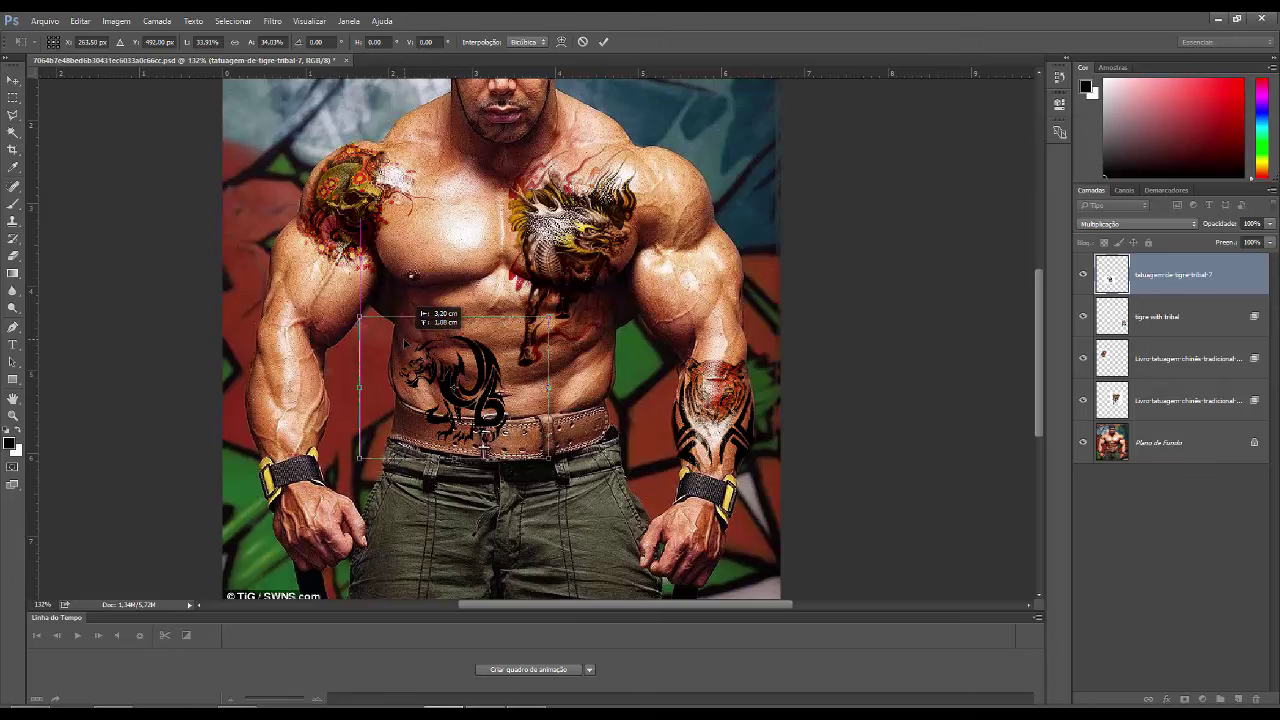
click(603, 41)
Zoom in and erase the tribal tiger's tail where it overlaps the belt.
click(13, 256)
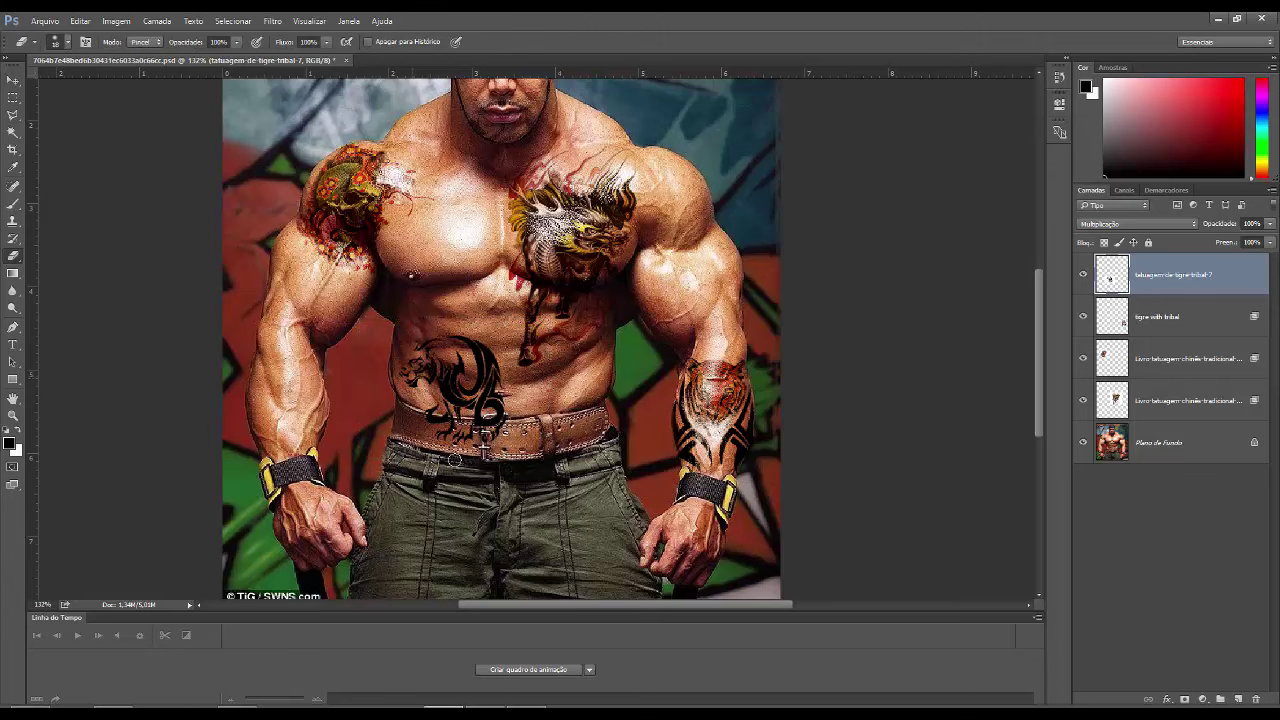
scroll(460, 450, up, 1)
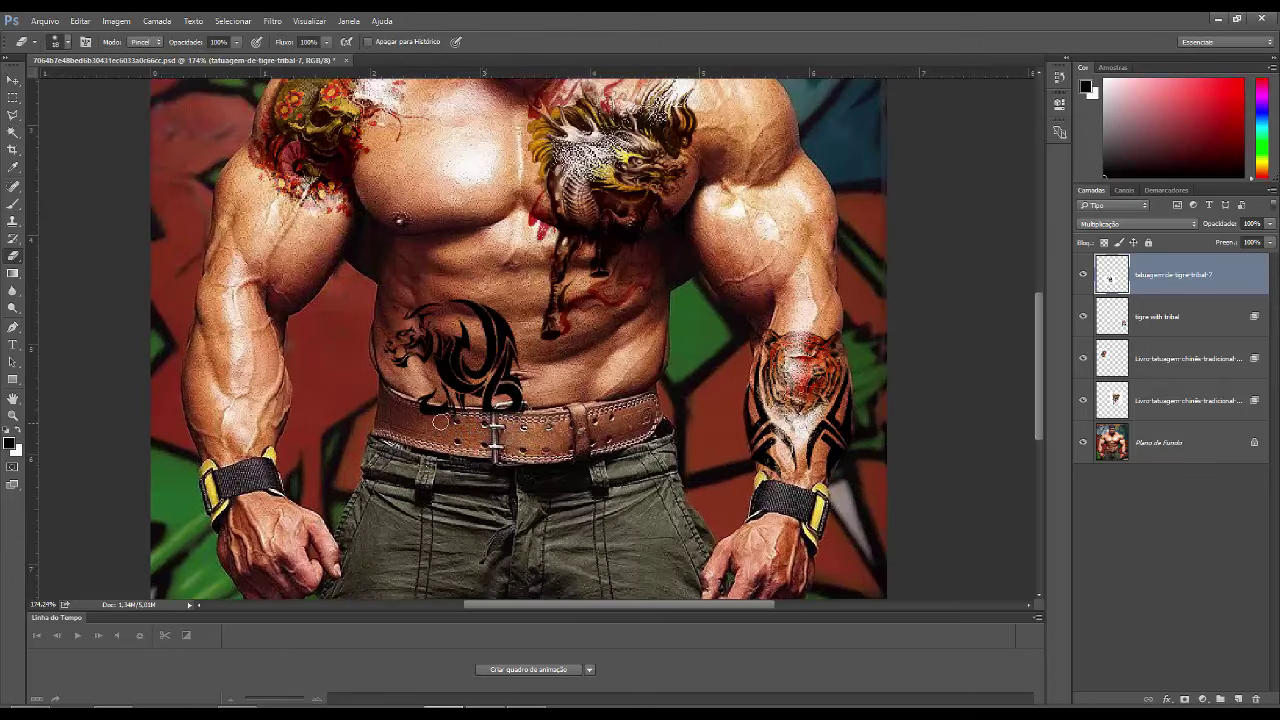
scroll(519, 415, up, 1)
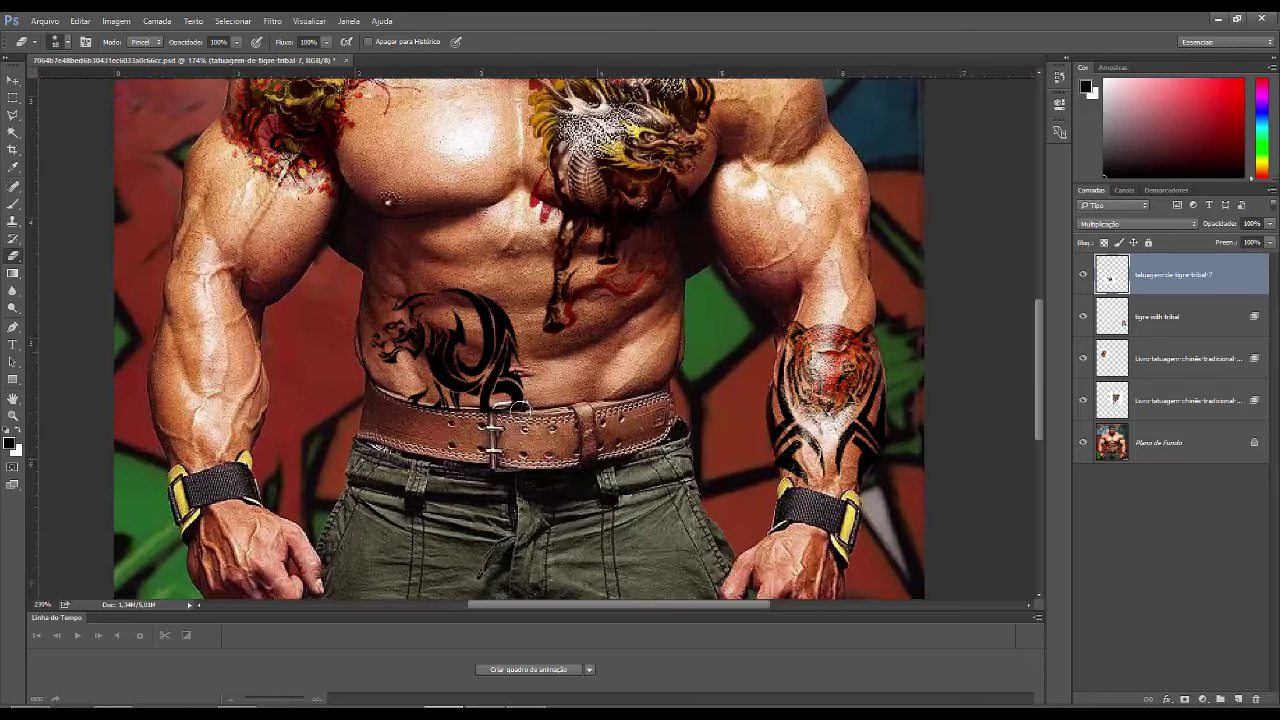
scroll(480, 420, up, 1)
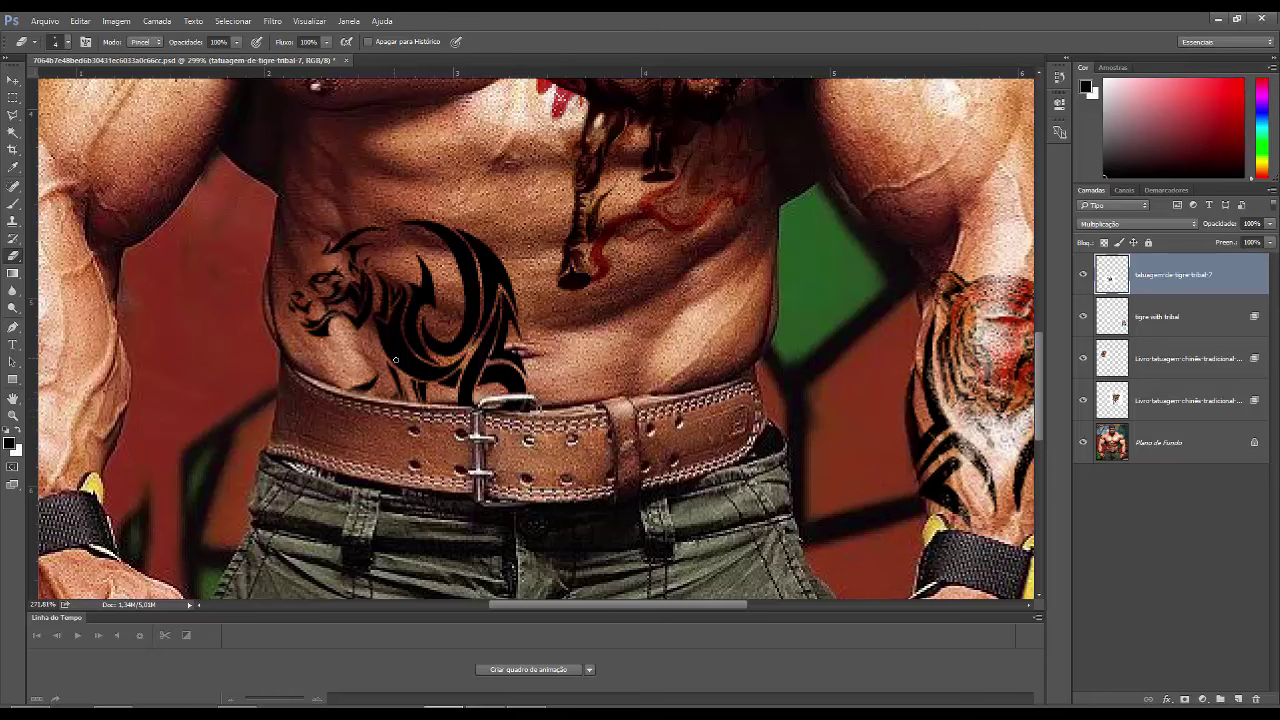
scroll(395, 360, down, 3)
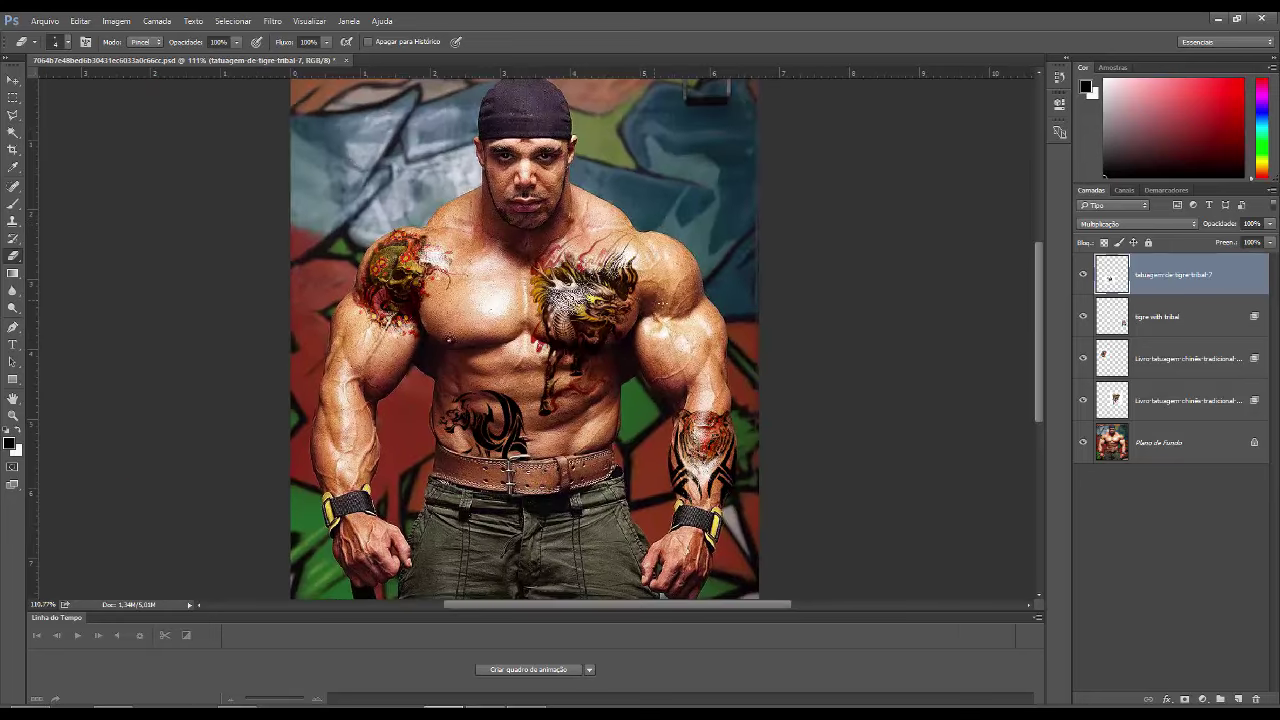
Split the tribal tiger's Underlying Layer white slider so skin shows through, then stamp a merged Camada 1.
double_click(1213, 276)
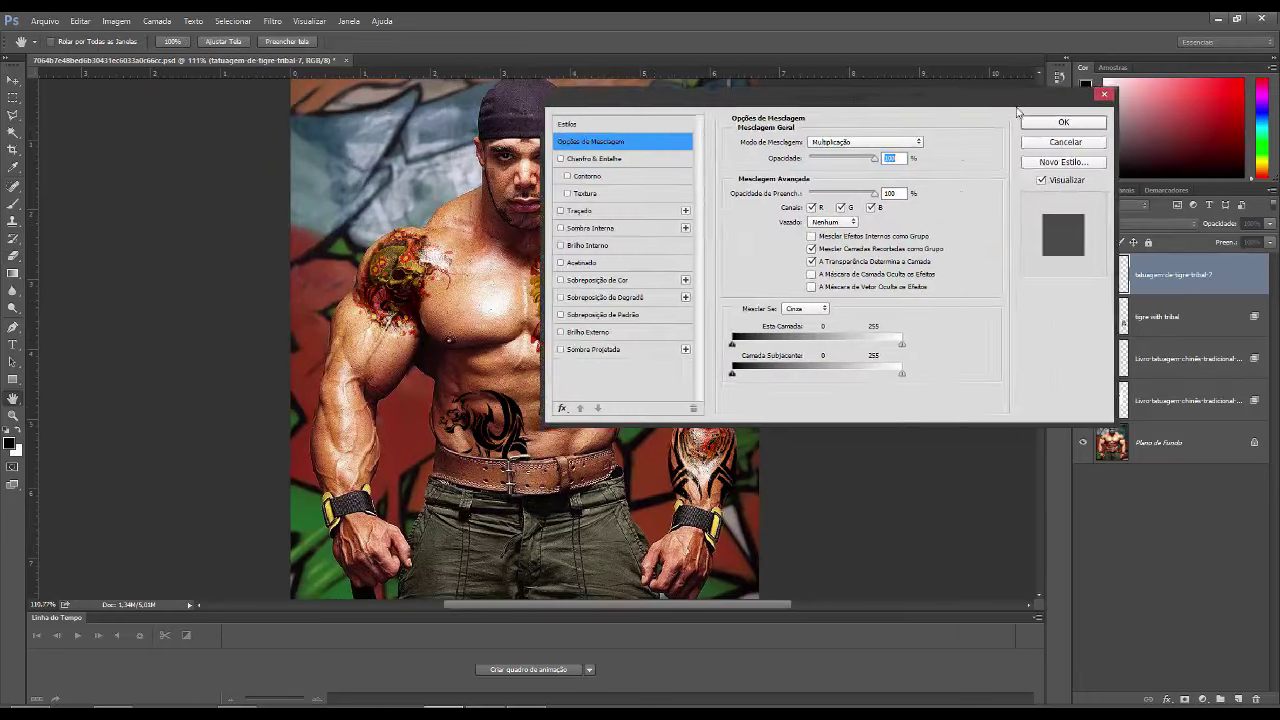
drag(998, 381, 870, 387)
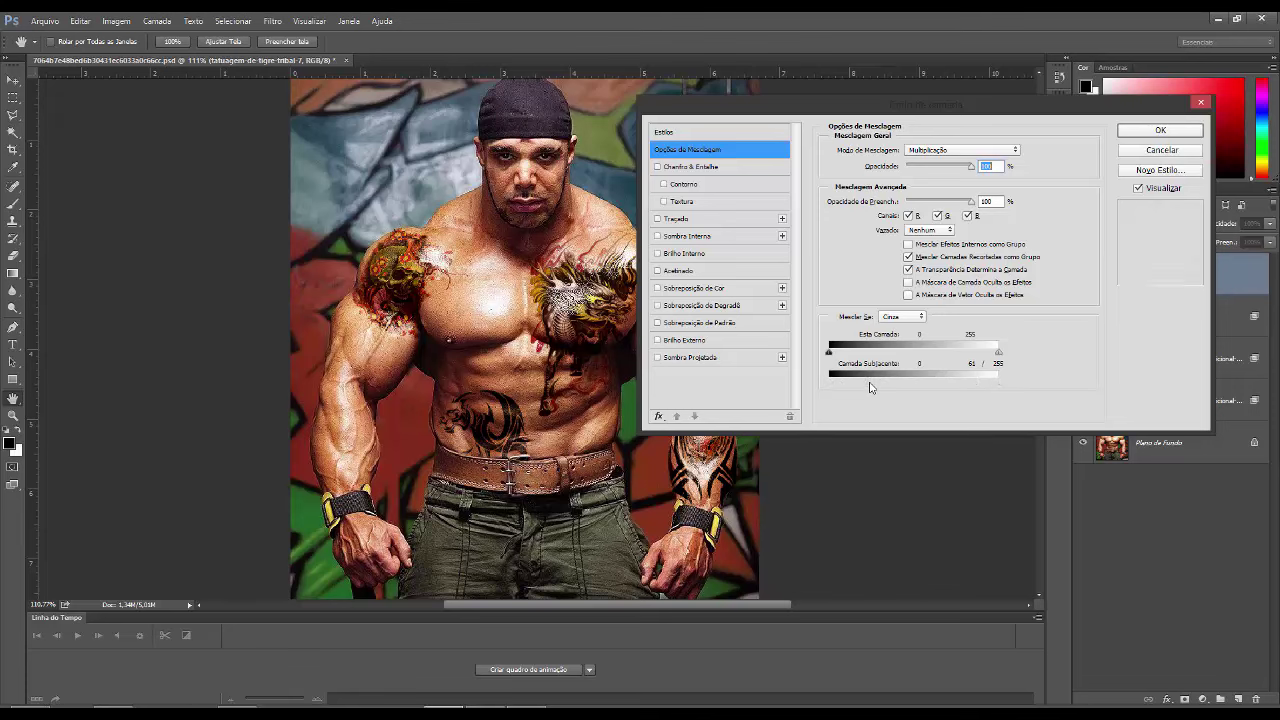
click(1129, 134)
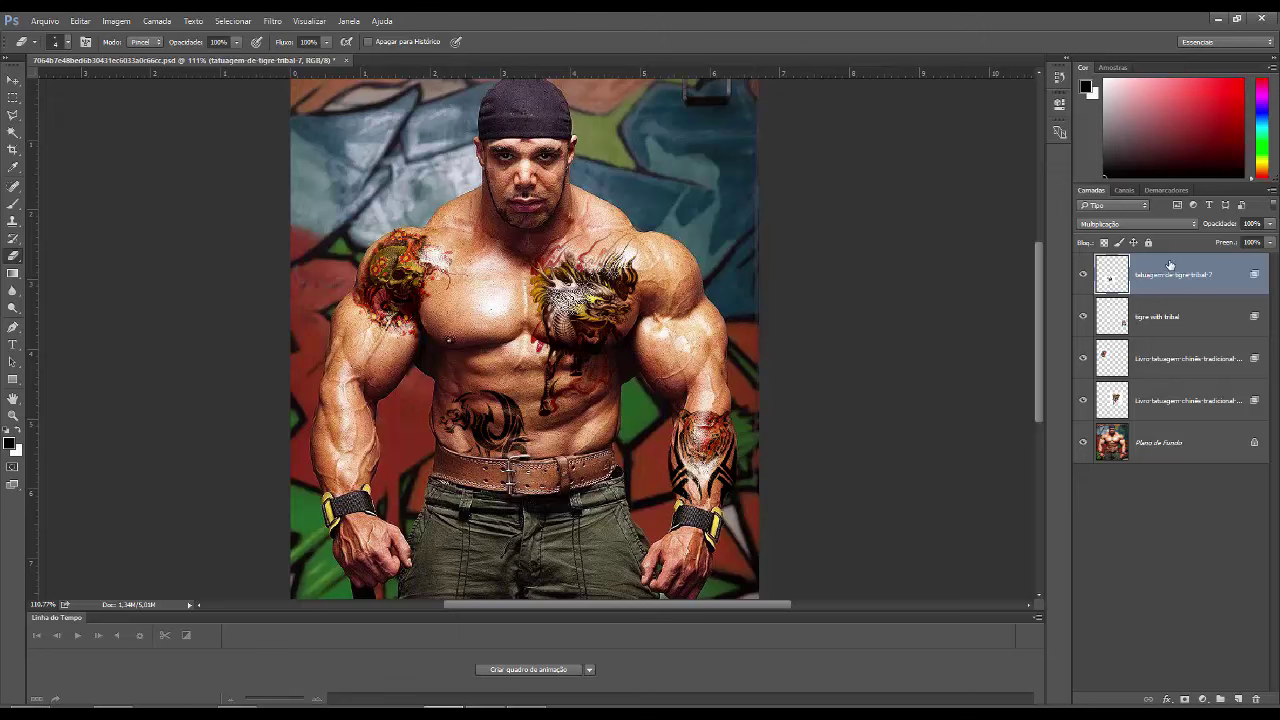
key(ctrl+alt+shift+e)
Add a Color Lookup layer using the FoggyNight 3DLUT with its fill lowered to 57%.
click(1202, 699)
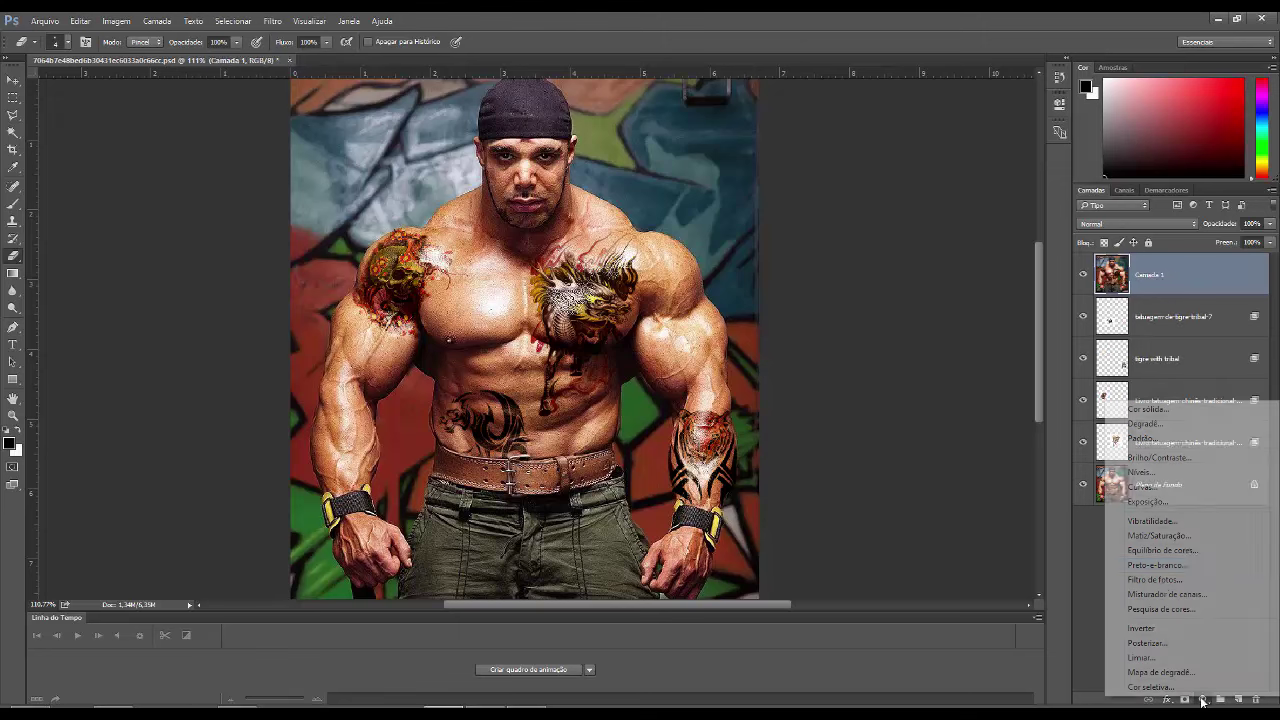
click(1160, 609)
click(1000, 188)
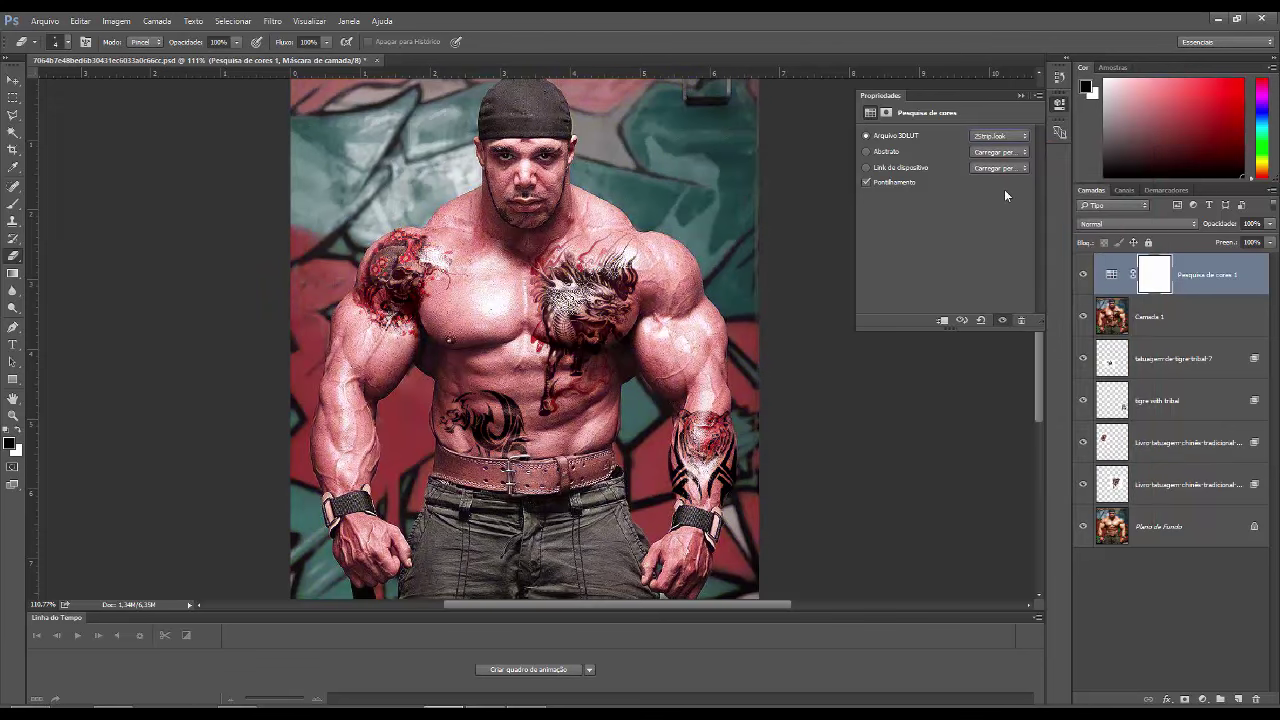
key(Down)
key(Down)
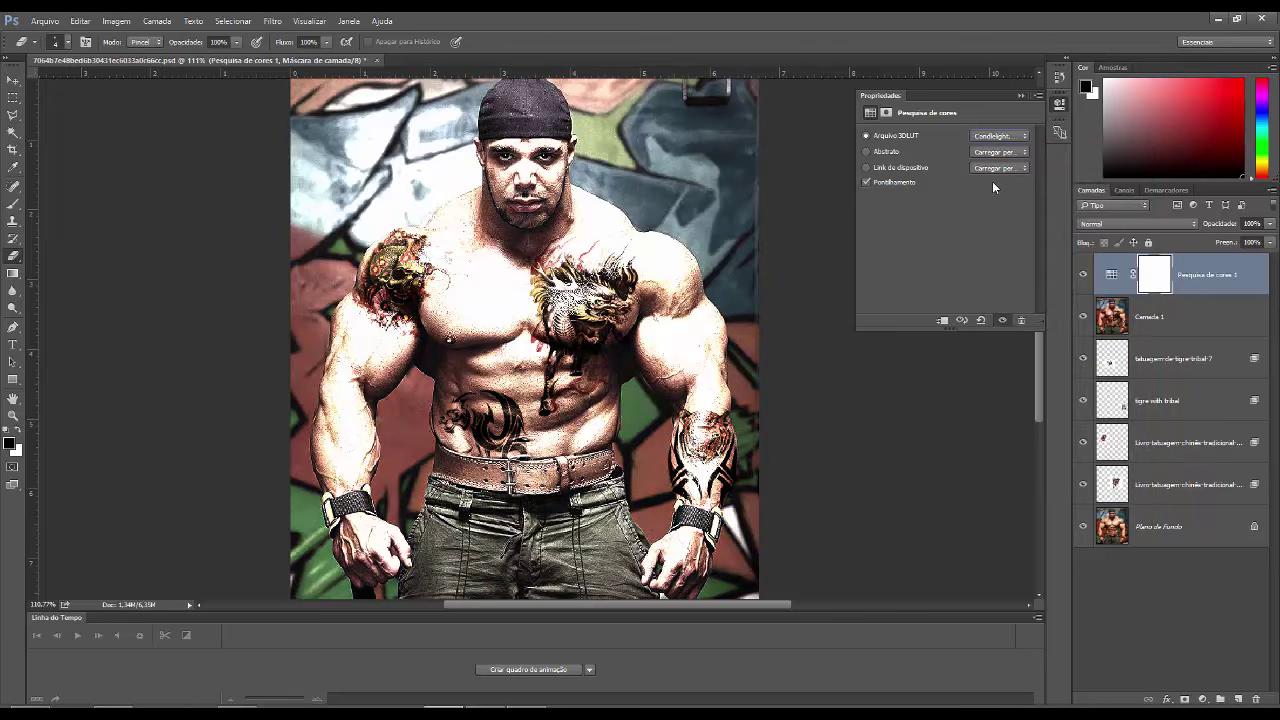
key(Down)
key(Down)
key(Down)
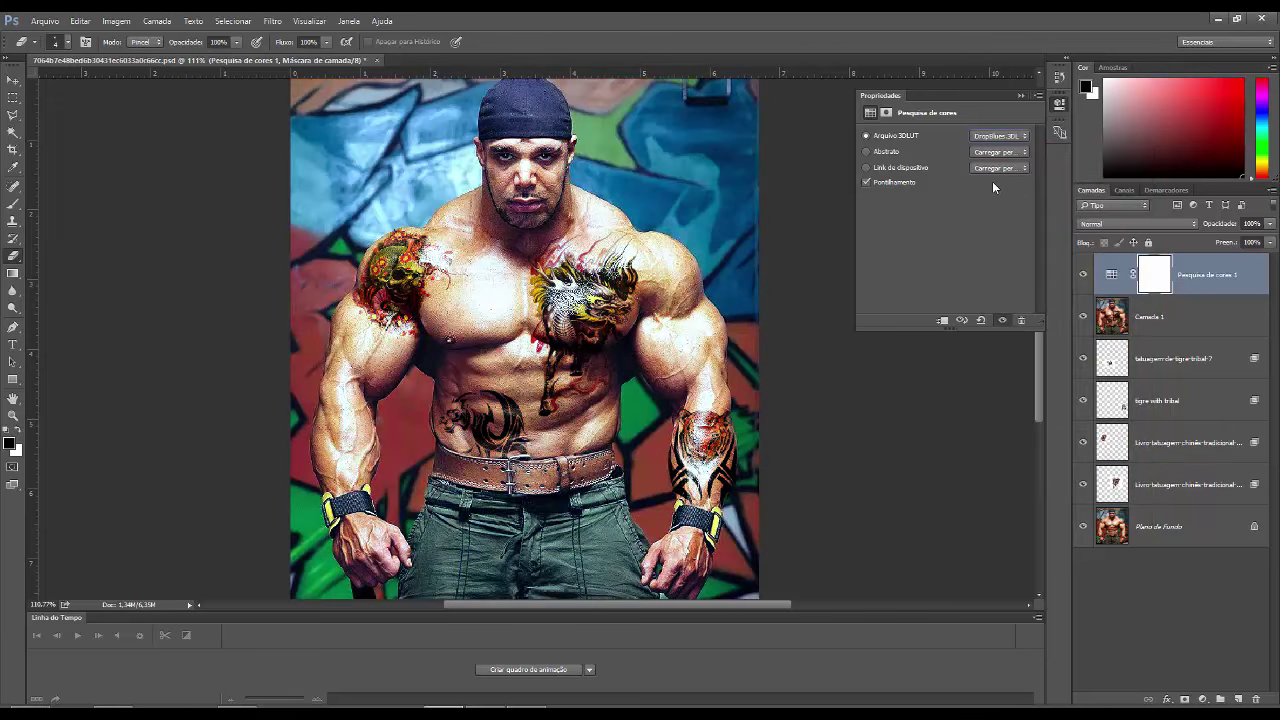
key(Down)
key(Down)
key(Down)
key(Down)
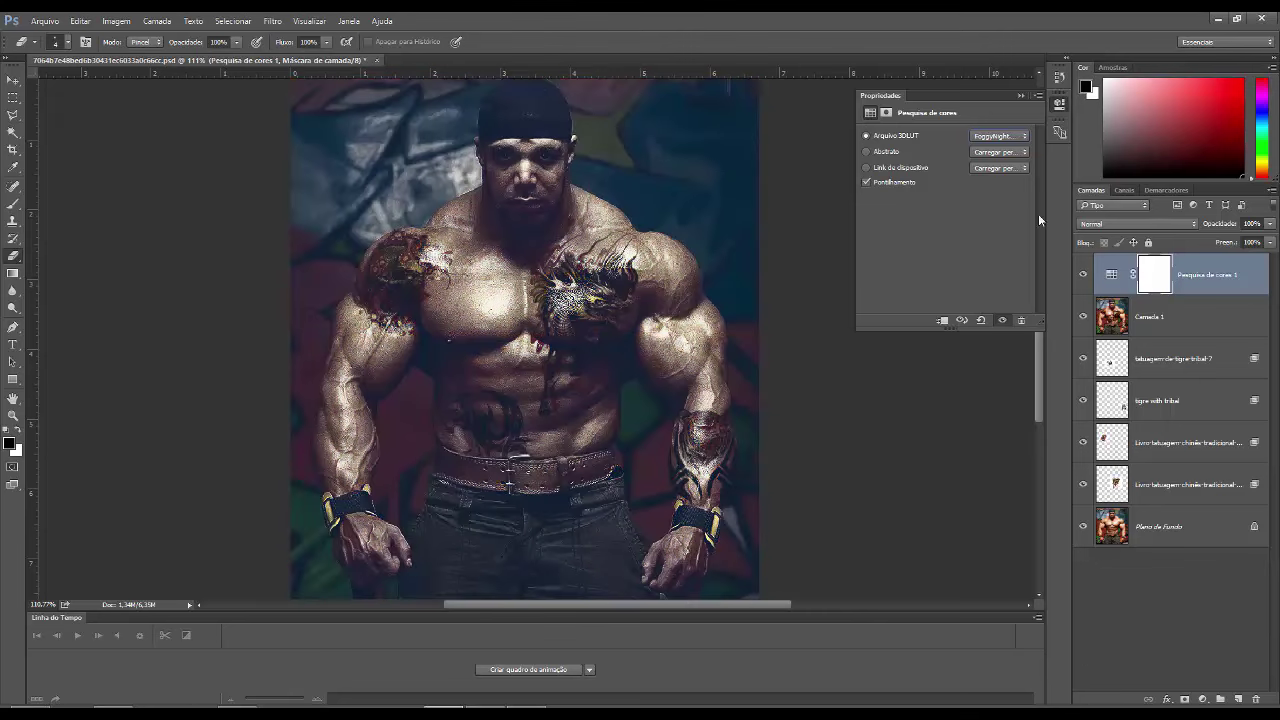
drag(1269, 242, 1227, 262)
Add a second Color Lookup layer using filmstock_50 with its fill lowered to 36%.
click(1180, 580)
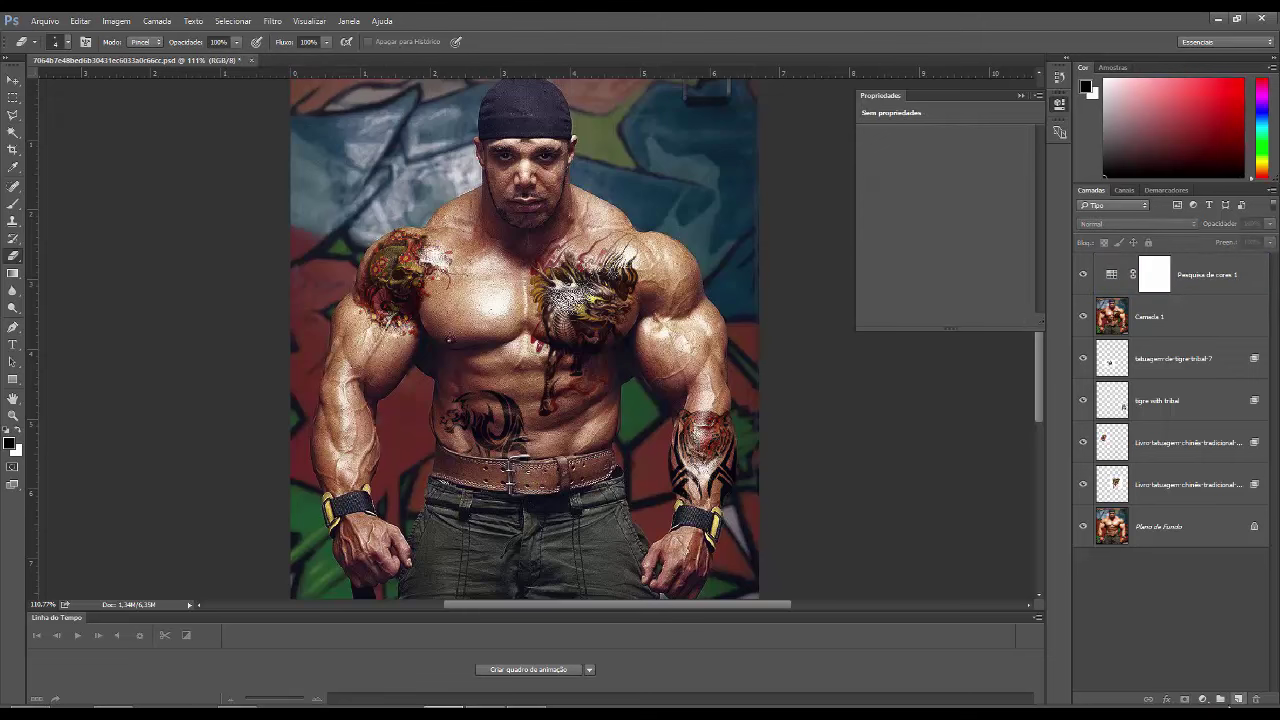
click(1203, 698)
click(1178, 606)
click(1008, 135)
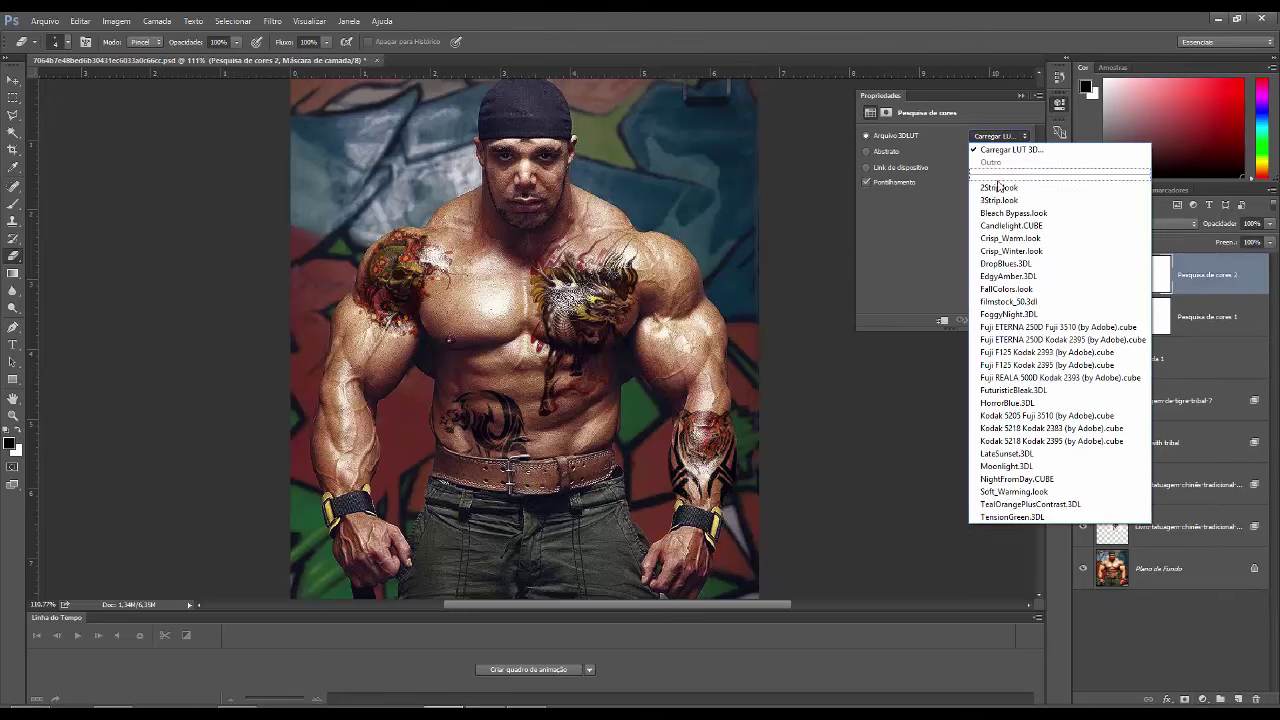
click(1000, 185)
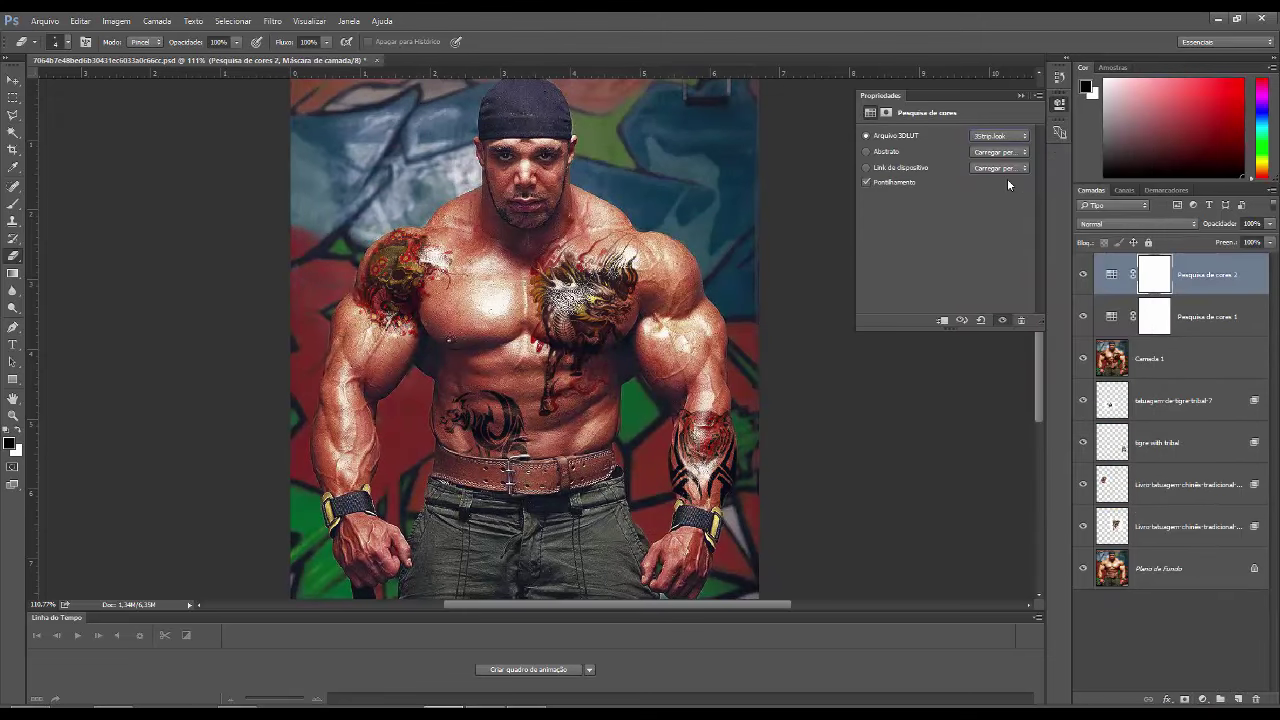
key(Down)
key(Down)
key(Down)
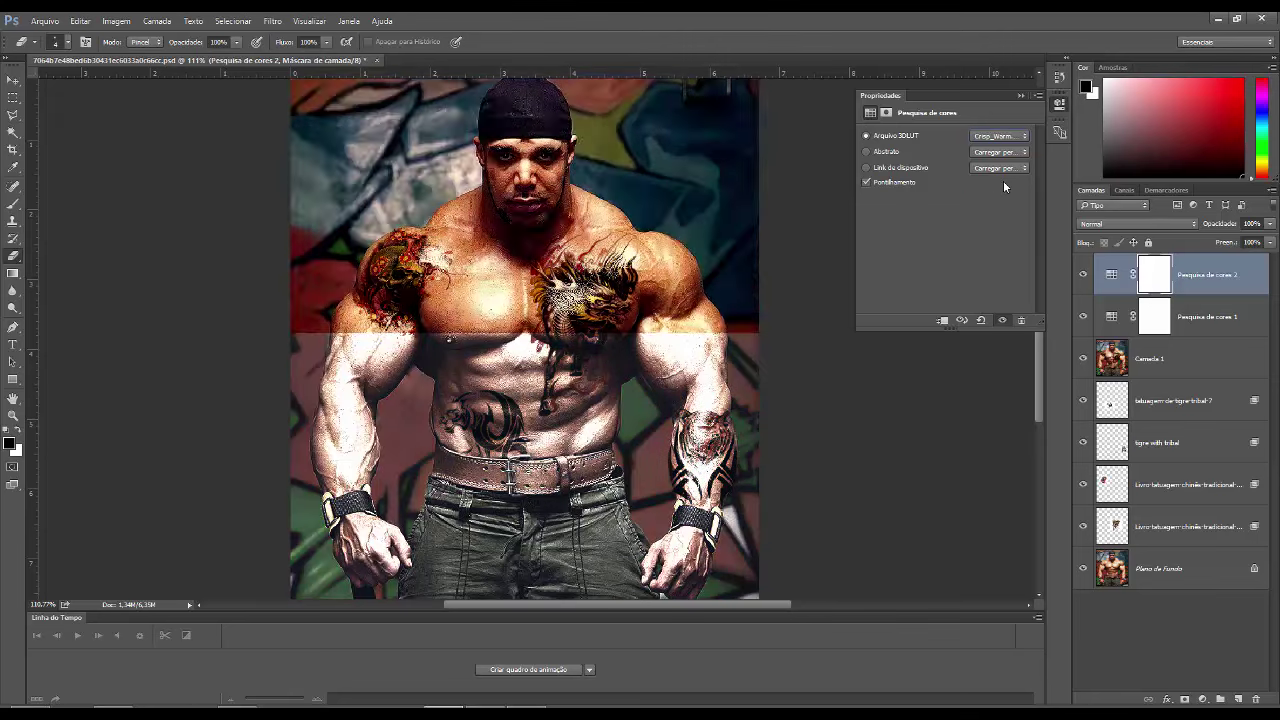
key(Down)
key(Down)
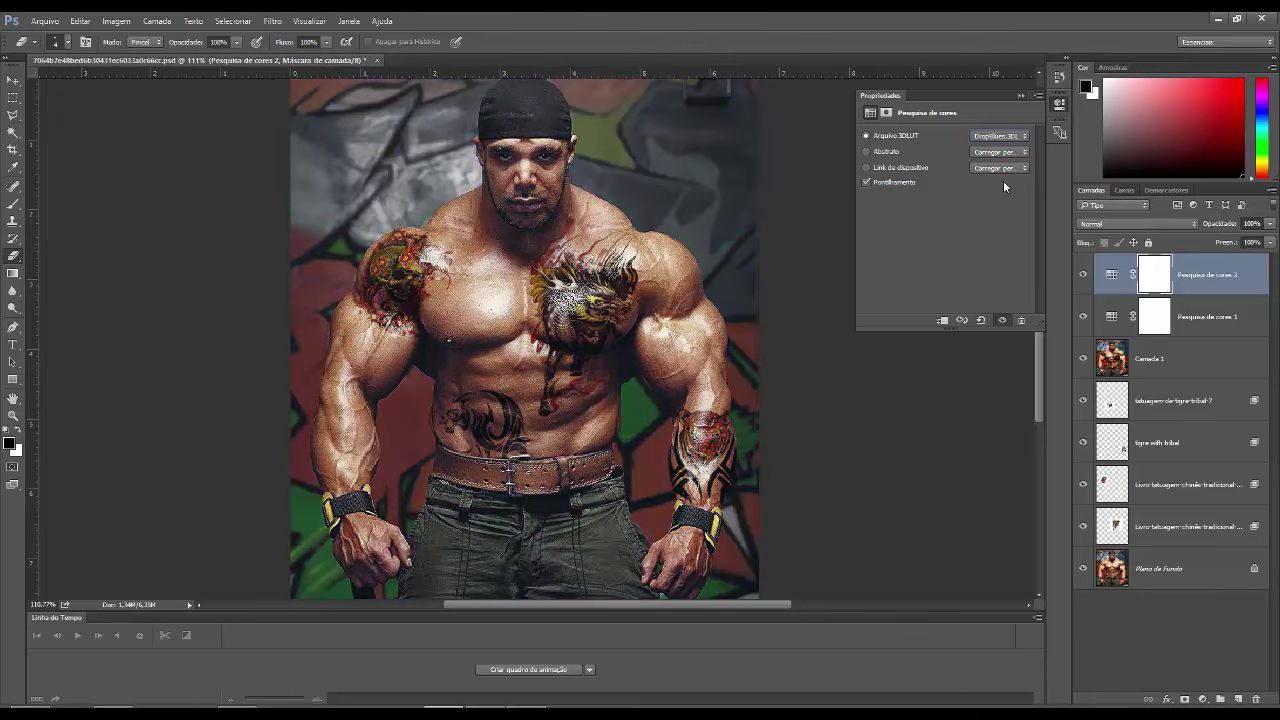
key(Down)
key(Down)
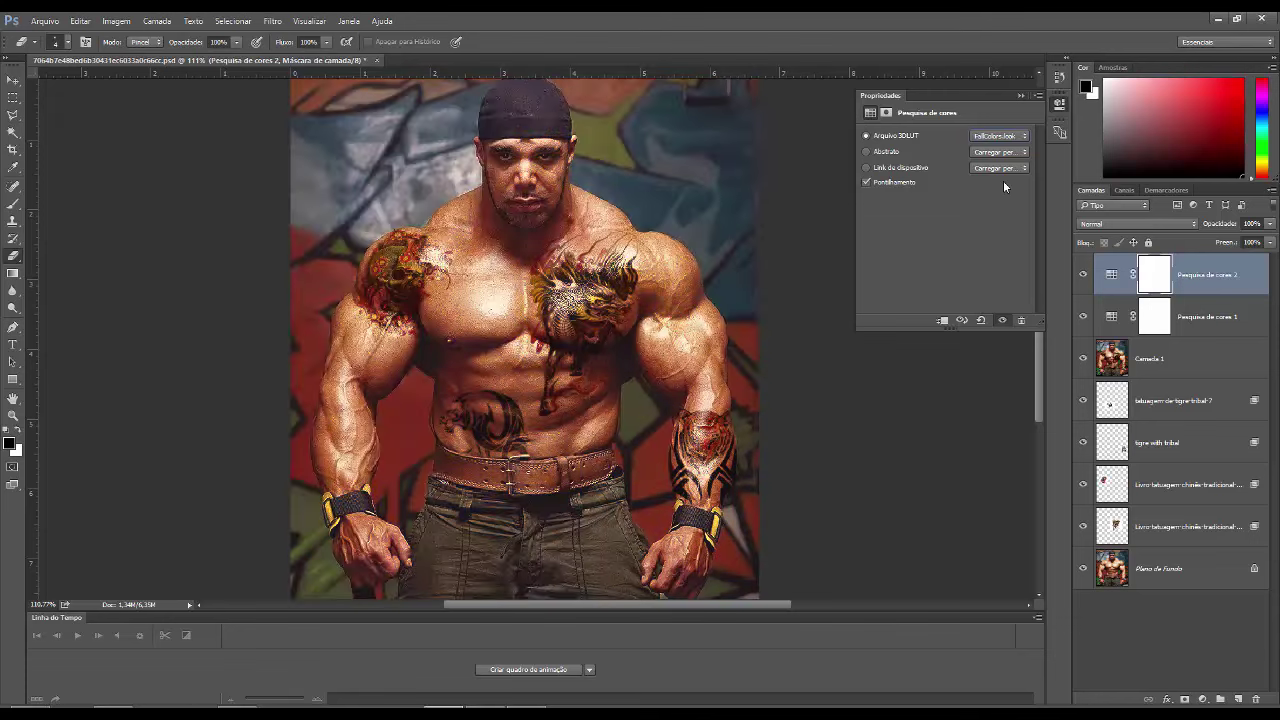
key(Down)
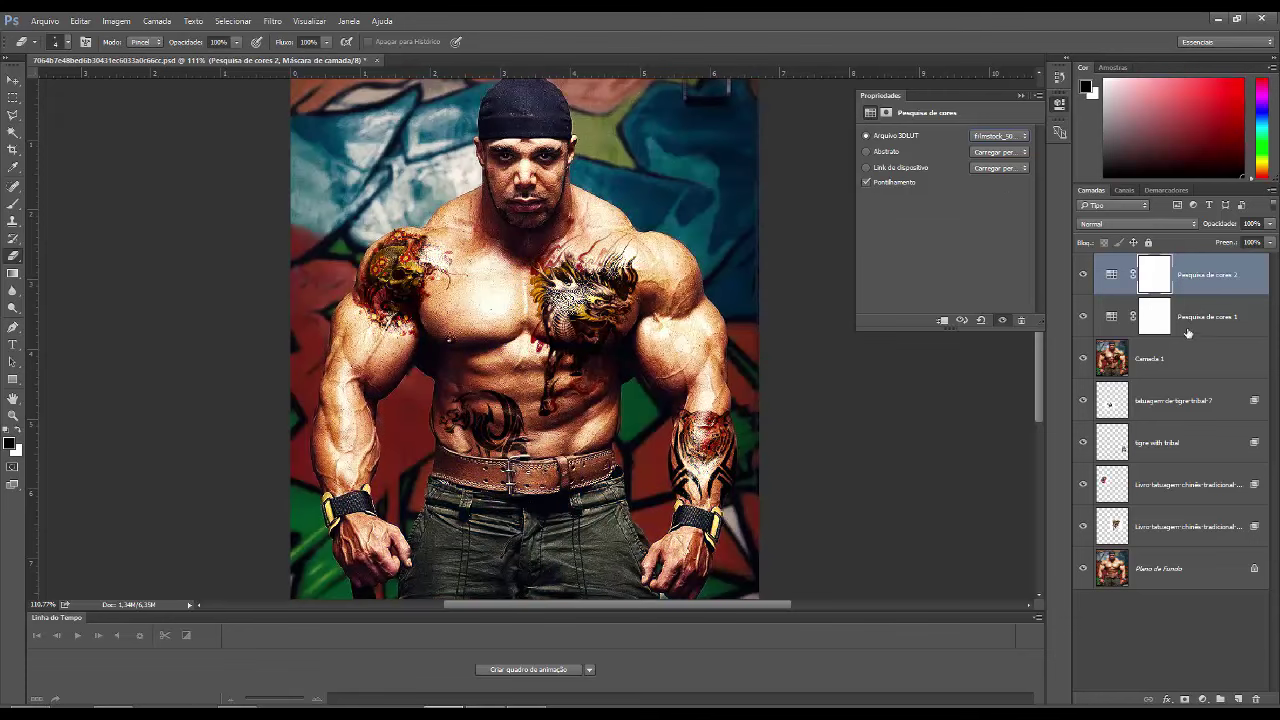
click(1270, 242)
drag(1268, 257, 1228, 263)
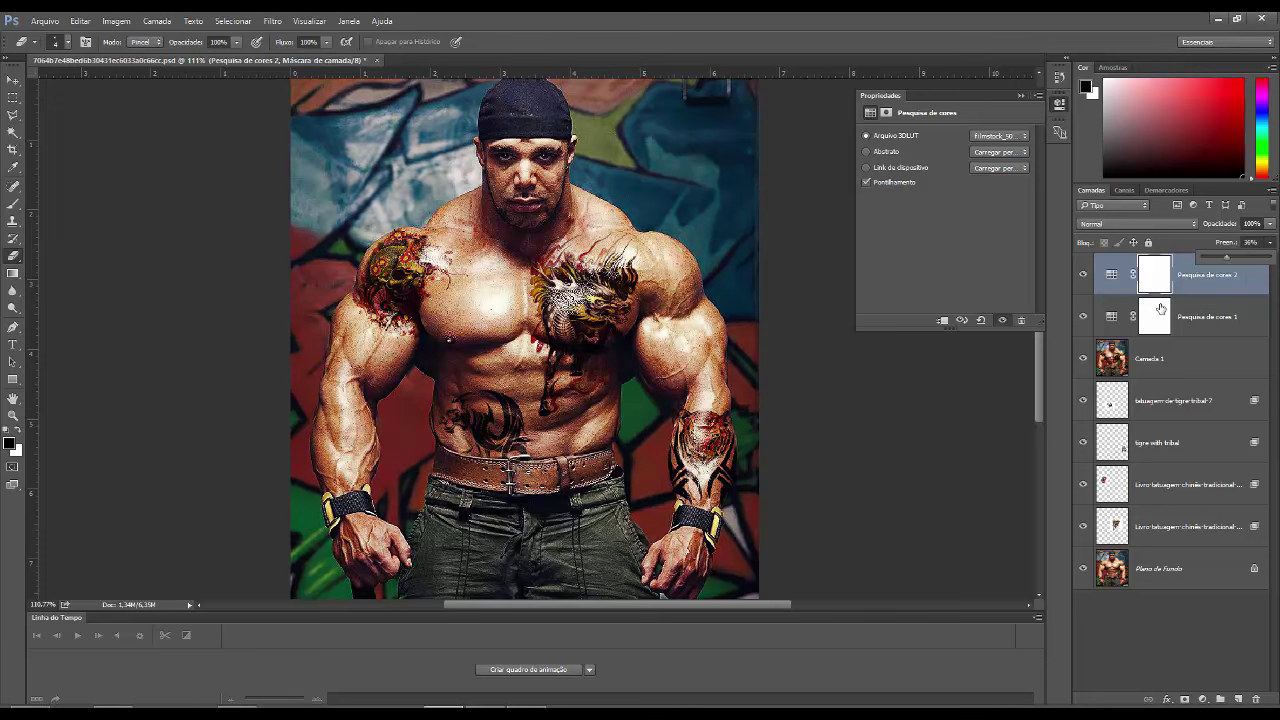
Add a Warming Filter (85) Photo Filter adjustment layer.
click(1112, 274)
click(1203, 699)
click(1166, 577)
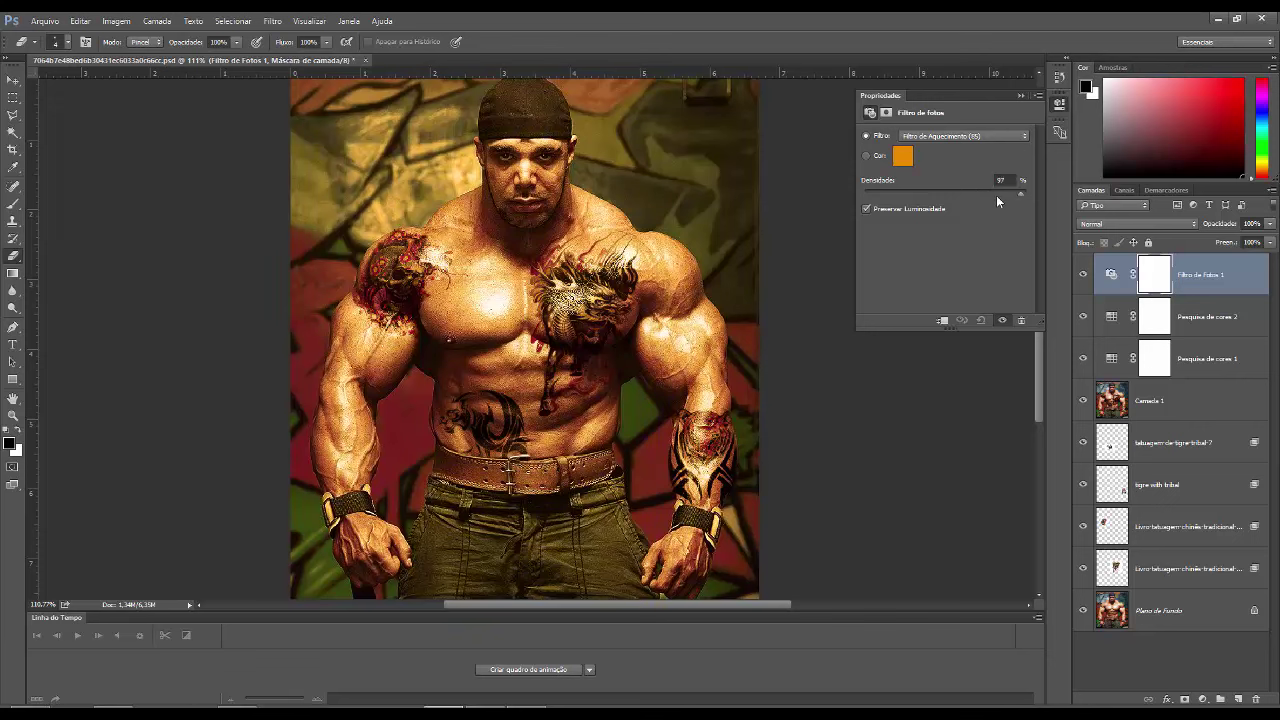
Add a Hue/Saturation layer with Saturation -7 and Lightness +3, then fit the image on screen.
click(1021, 95)
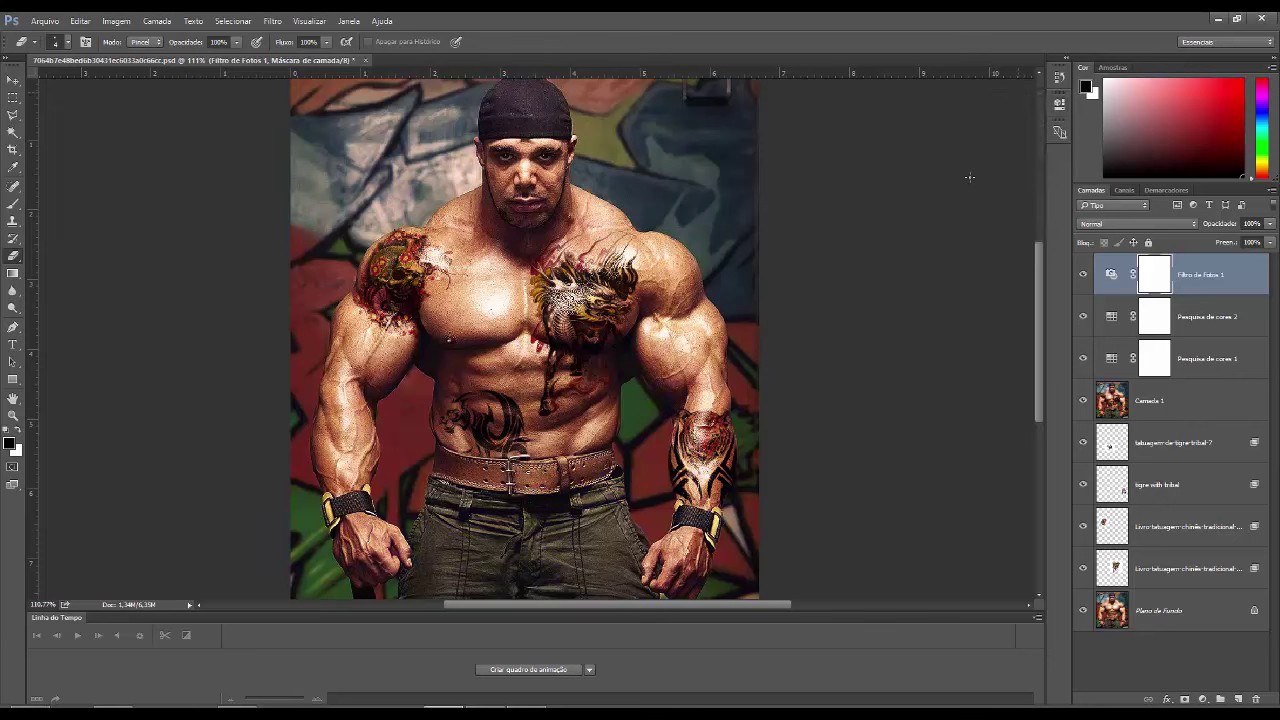
click(1203, 699)
click(1158, 534)
mouse_move(945, 213)
mouse_down()
mouse_move(909, 215)
mouse_move(940, 228)
mouse_up()
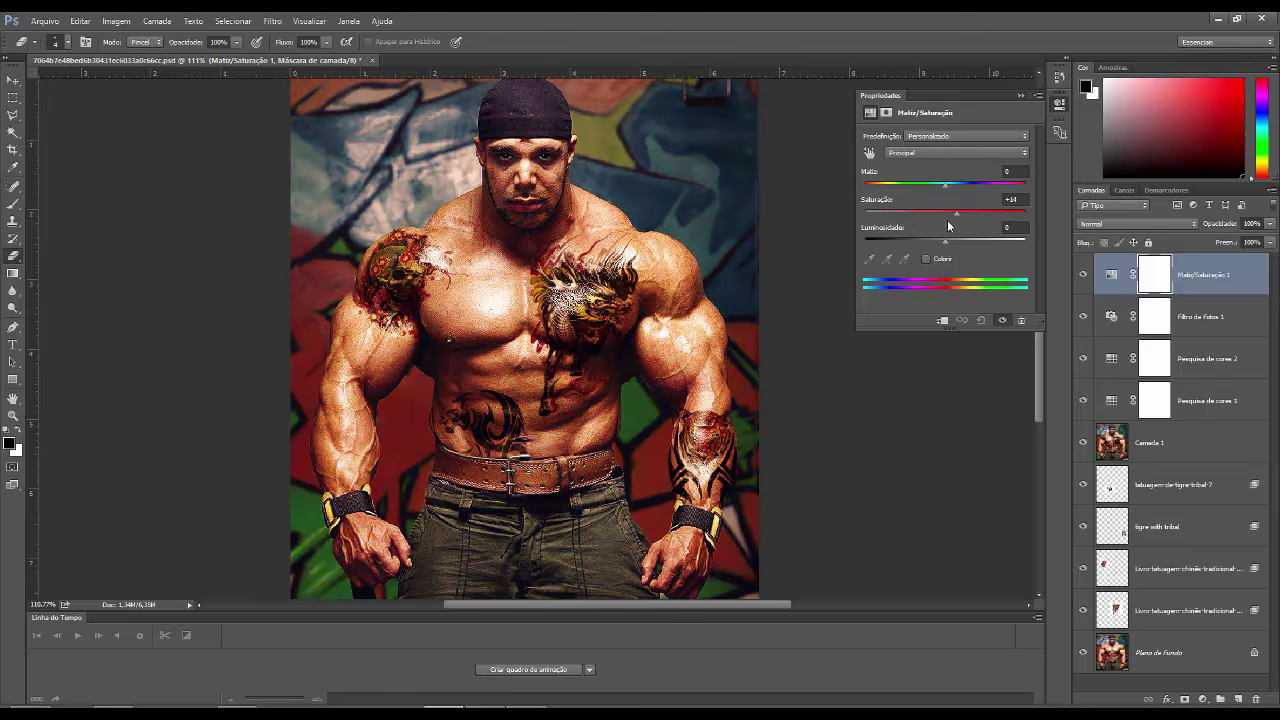
mouse_move(940, 228)
mouse_down()
mouse_move(931, 242)
mouse_move(959, 236)
mouse_move(932, 240)
mouse_up()
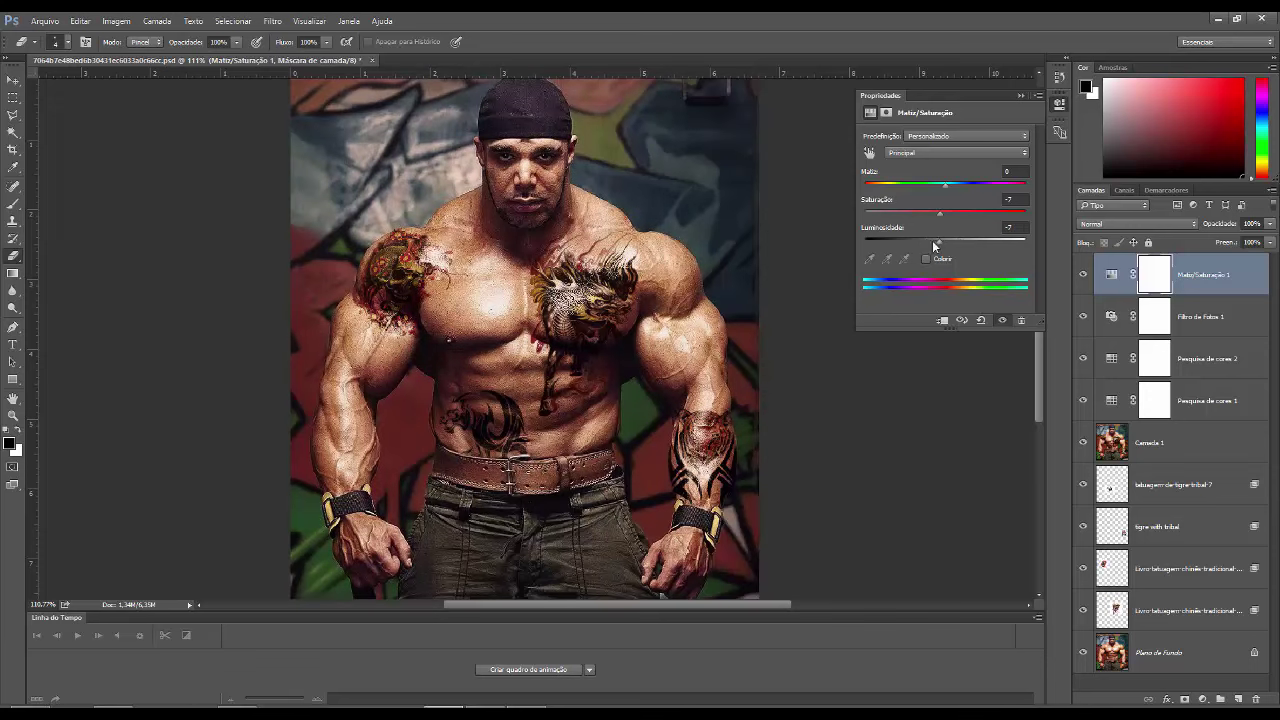
click(1020, 95)
key(ctrl+0)
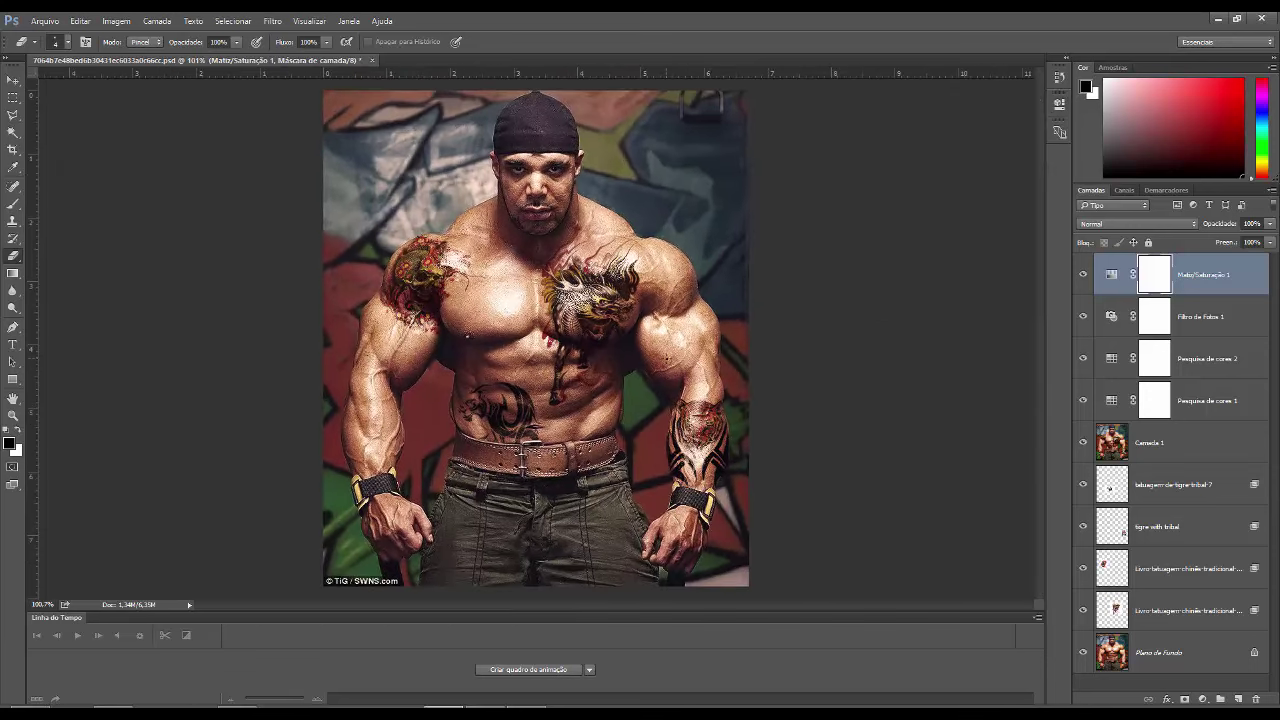
Crop the bottom edge of the photo to remove the watermark credit text.
key(c)
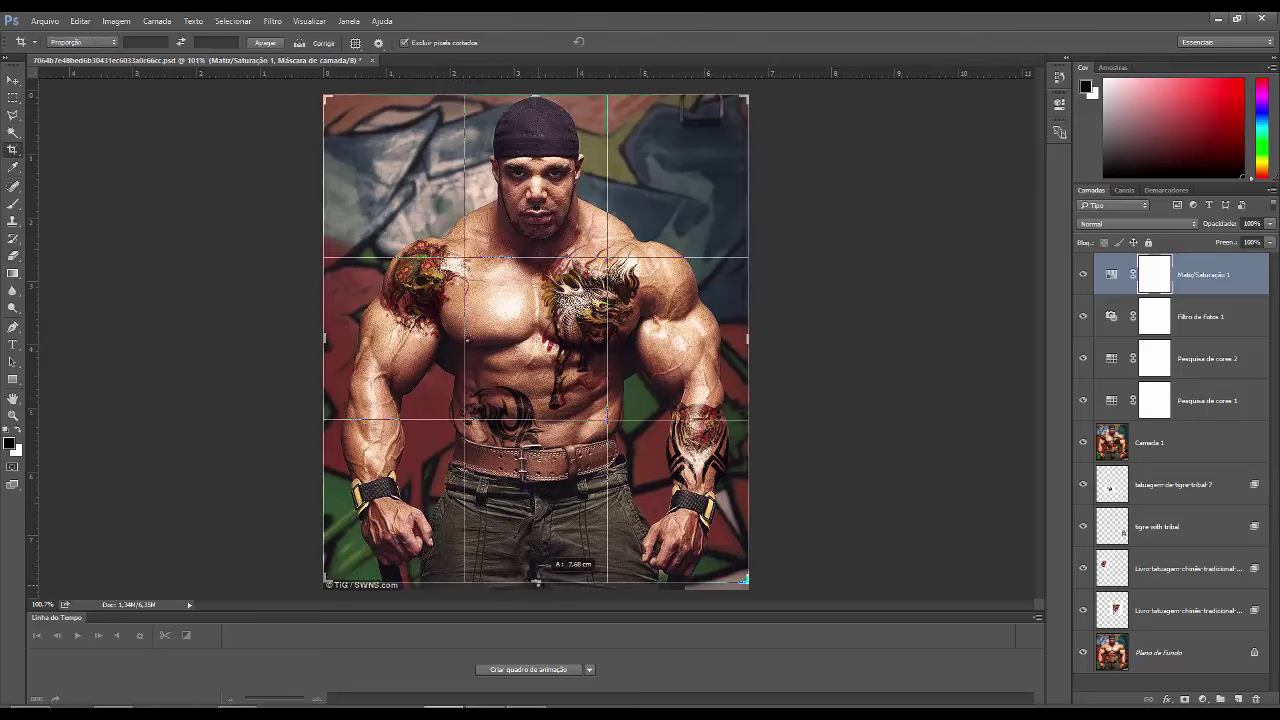
drag(536, 91, 527, 95)
click(624, 41)
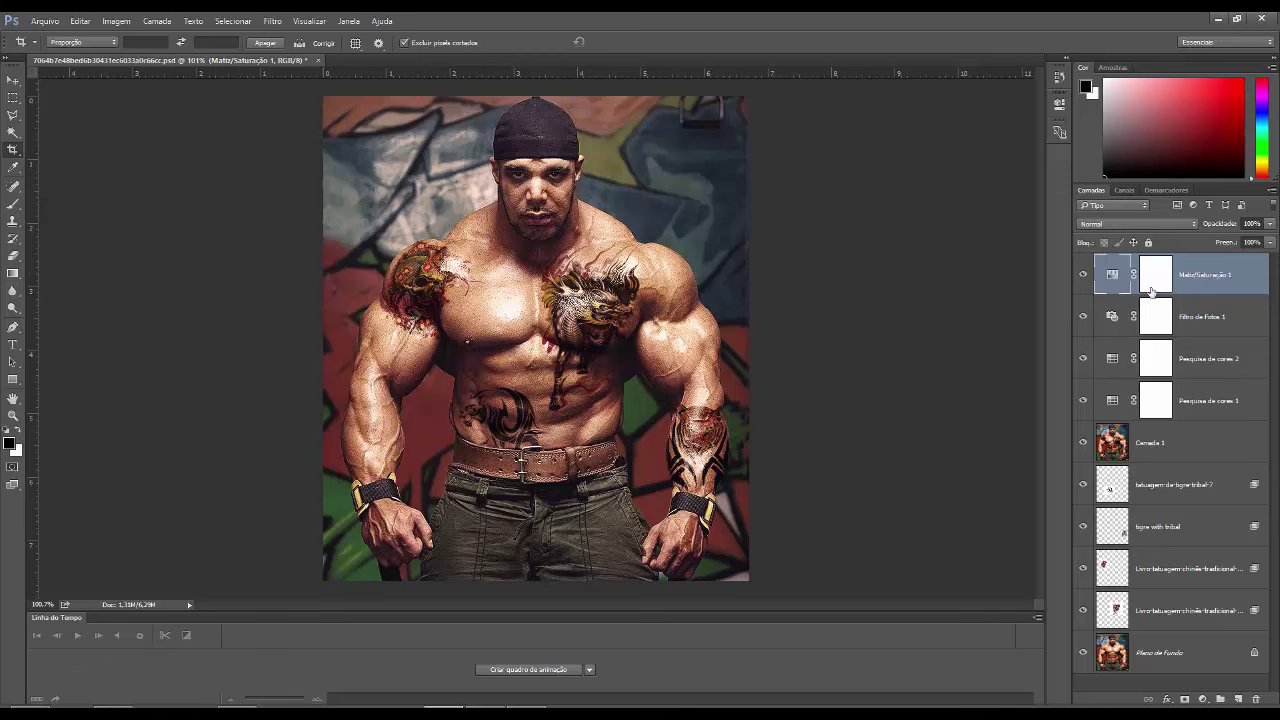
click(1203, 699)
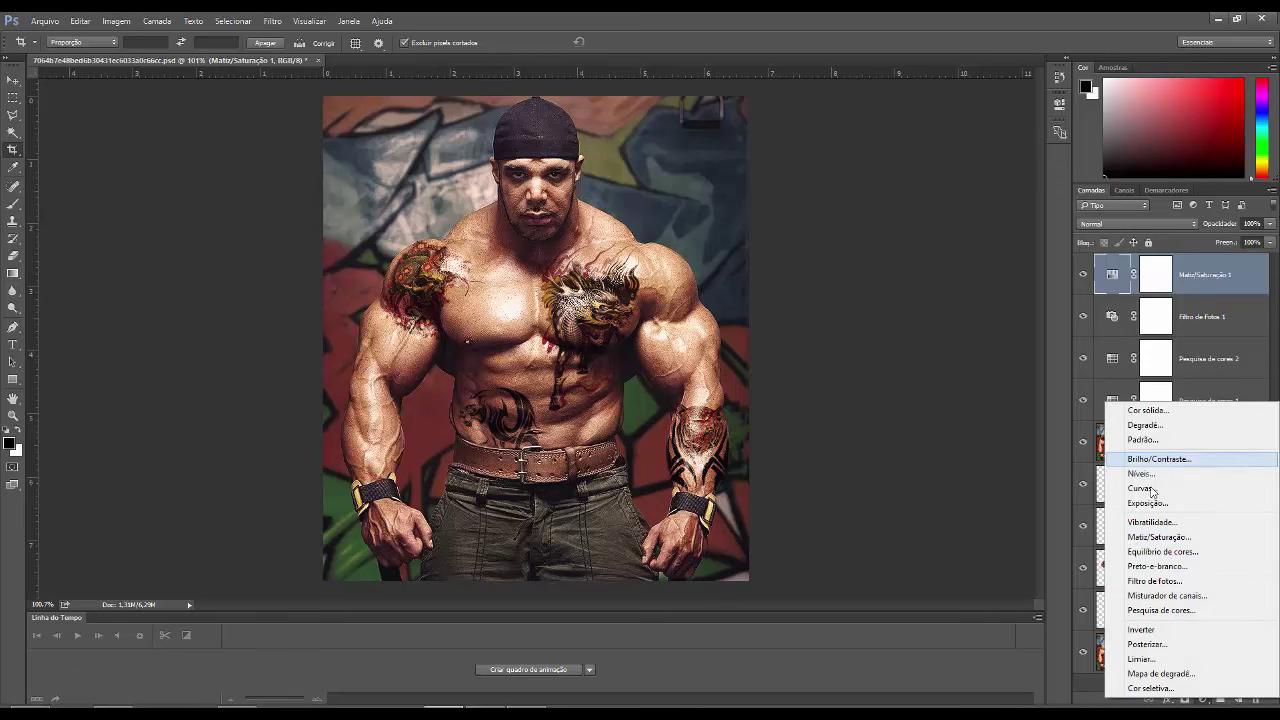
Add a Vibrance adjustment layer with vibrance +100 and saturation slightly raised.
click(1152, 522)
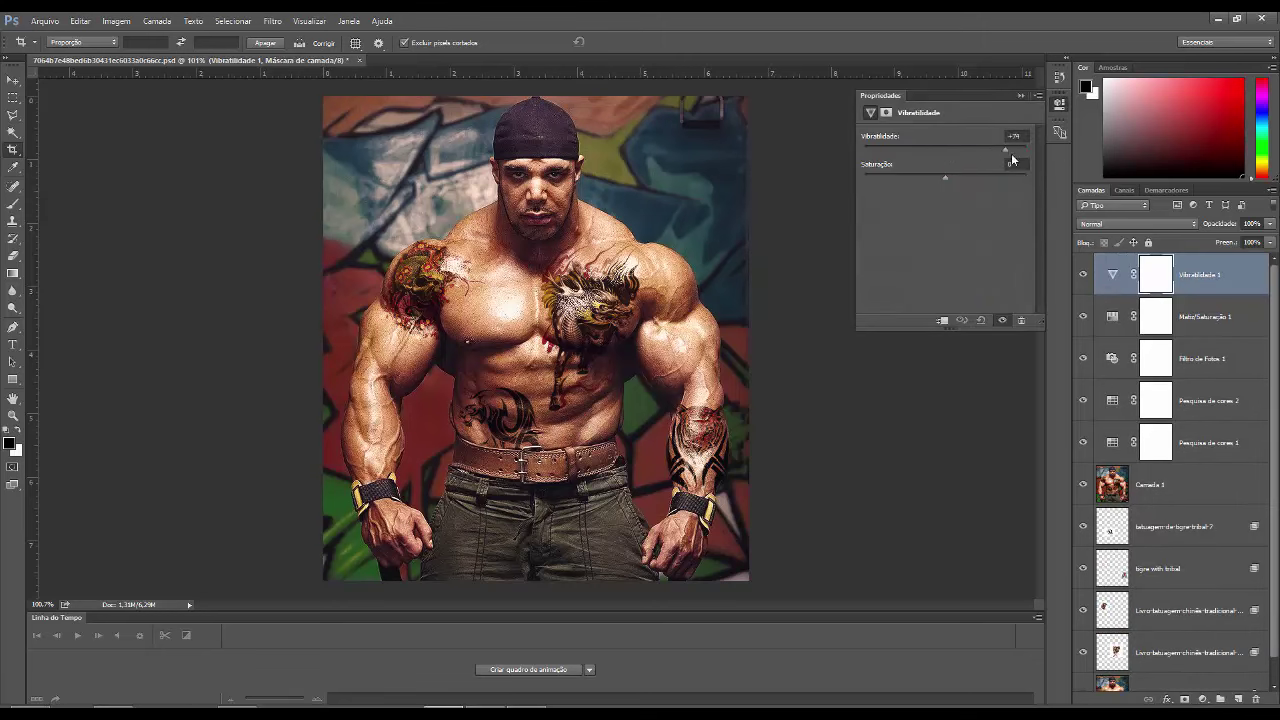
drag(1011, 158, 1029, 157)
mouse_move(943, 177)
mouse_down()
mouse_move(914, 194)
mouse_move(974, 194)
mouse_move(940, 197)
mouse_up()
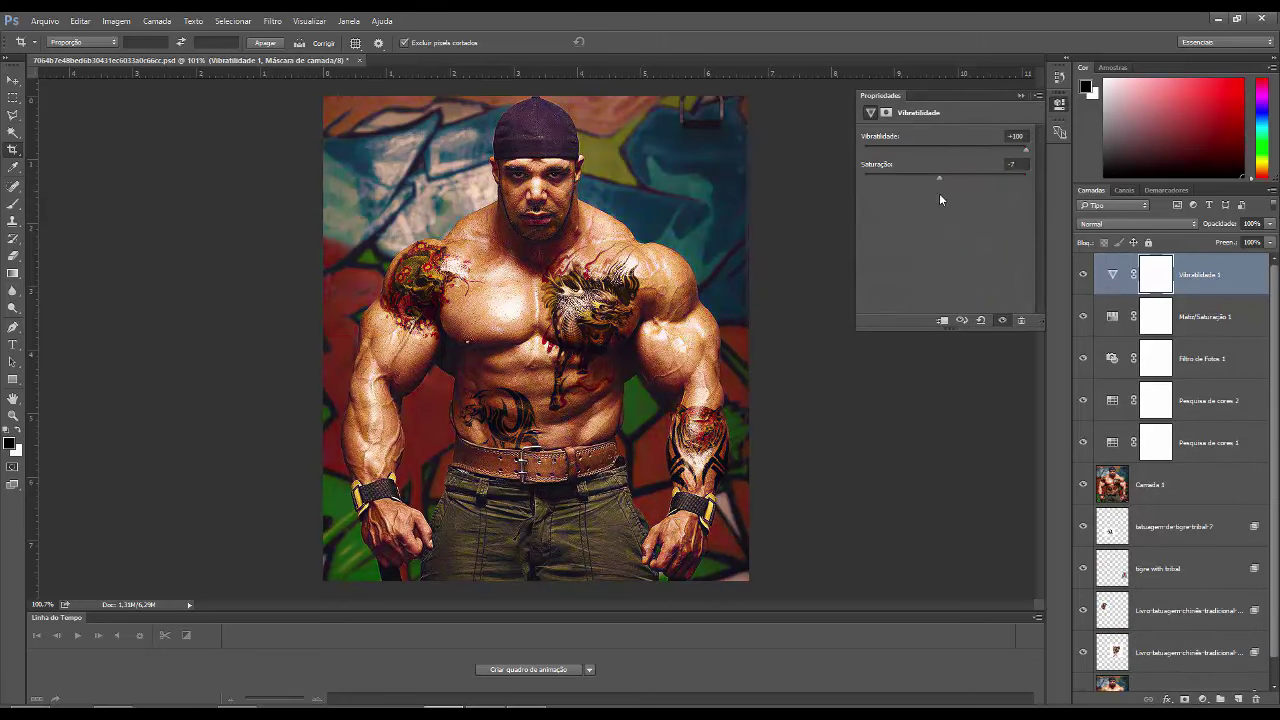
click(886, 112)
click(870, 112)
click(1020, 95)
Add a Color Balance adjustment layer shifting the midtones toward green.
click(1203, 699)
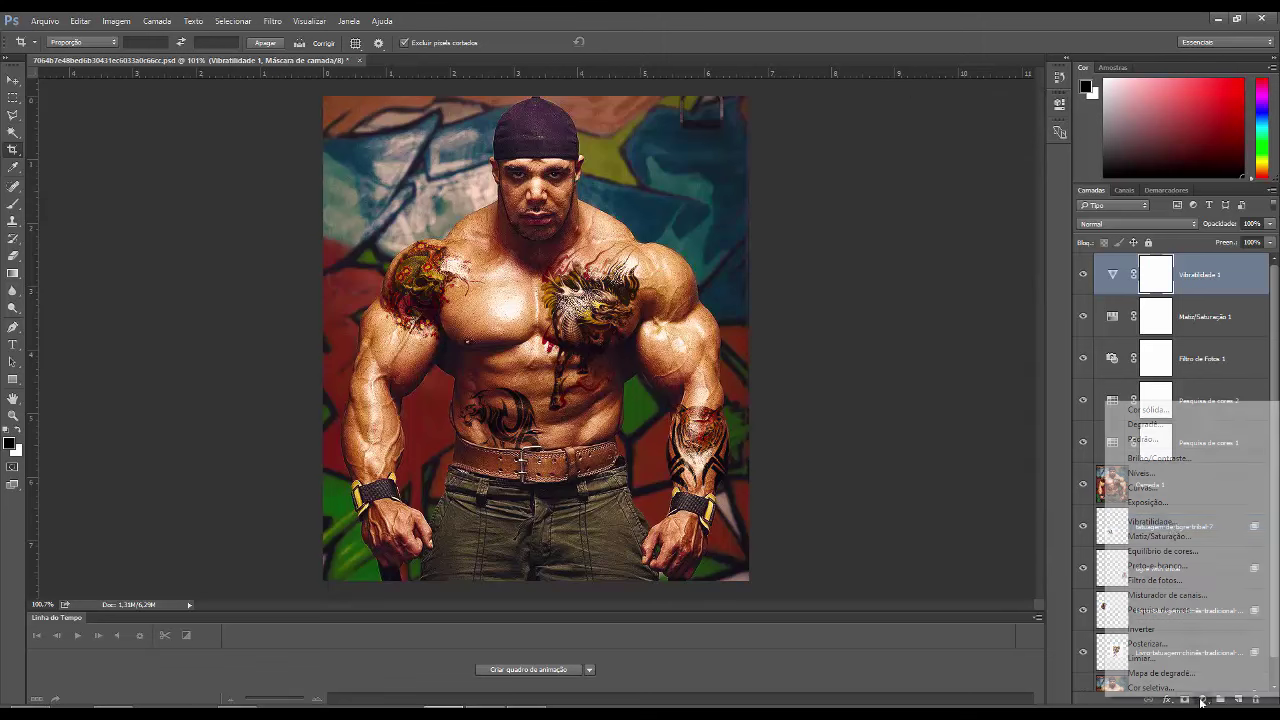
click(1165, 551)
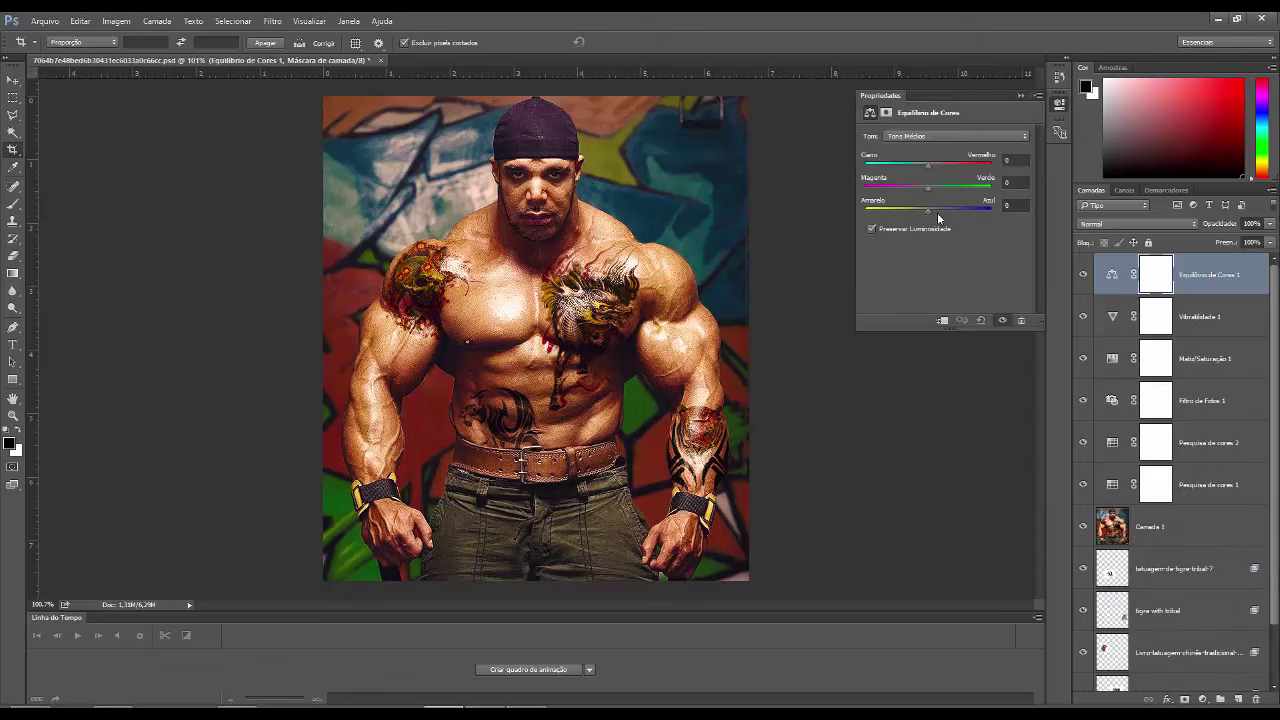
drag(928, 188, 950, 189)
click(1020, 95)
click(46, 22)
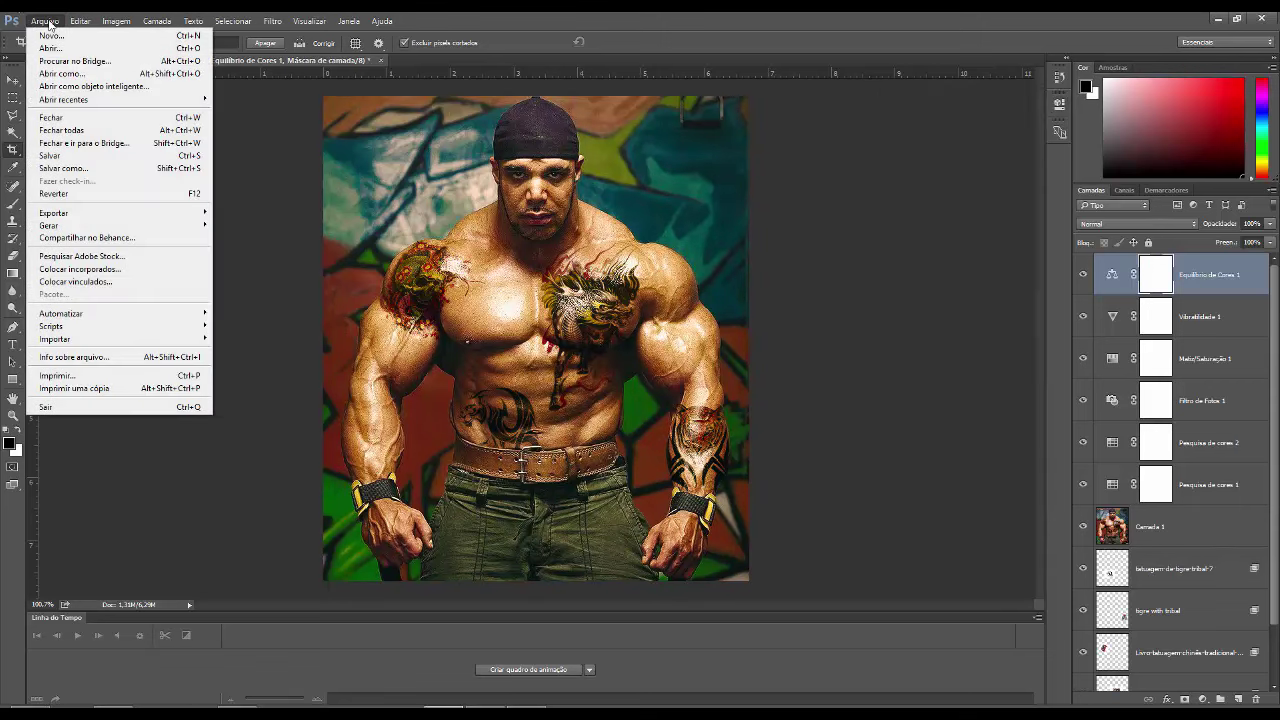
Save a PNG copy of the image named depois, accepting the PNG options.
click(75, 168)
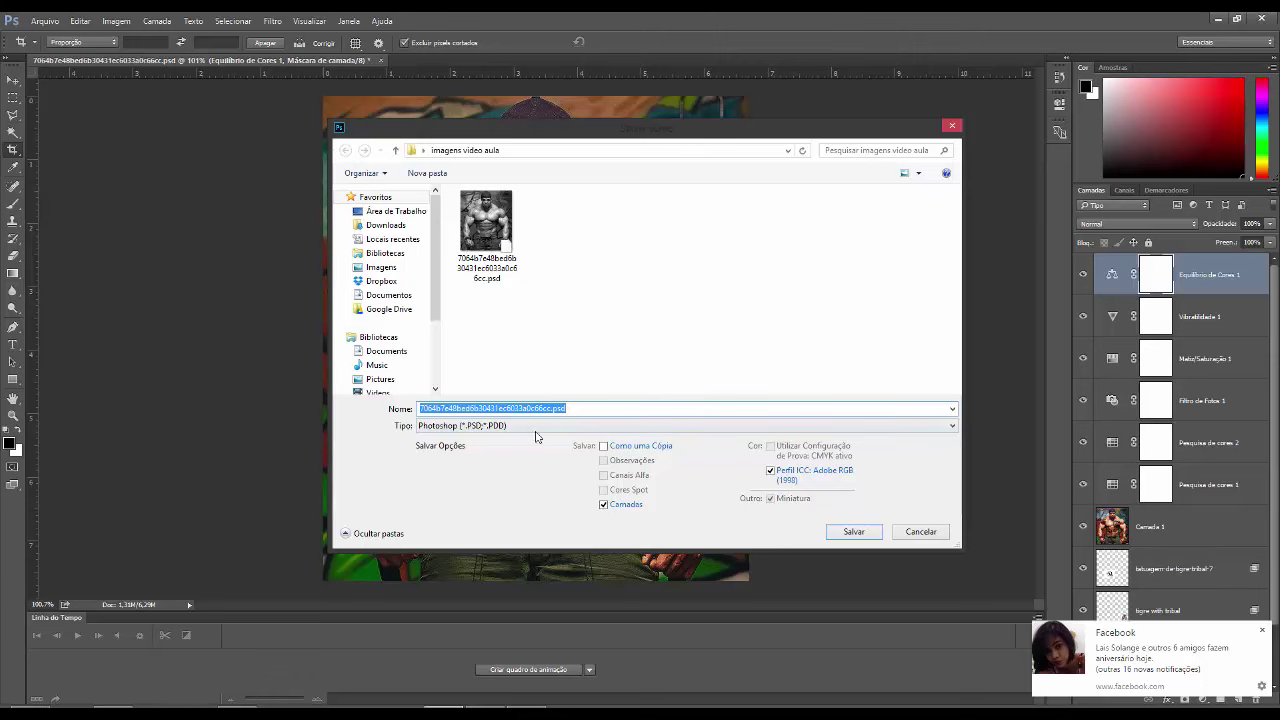
click(535, 425)
click(470, 597)
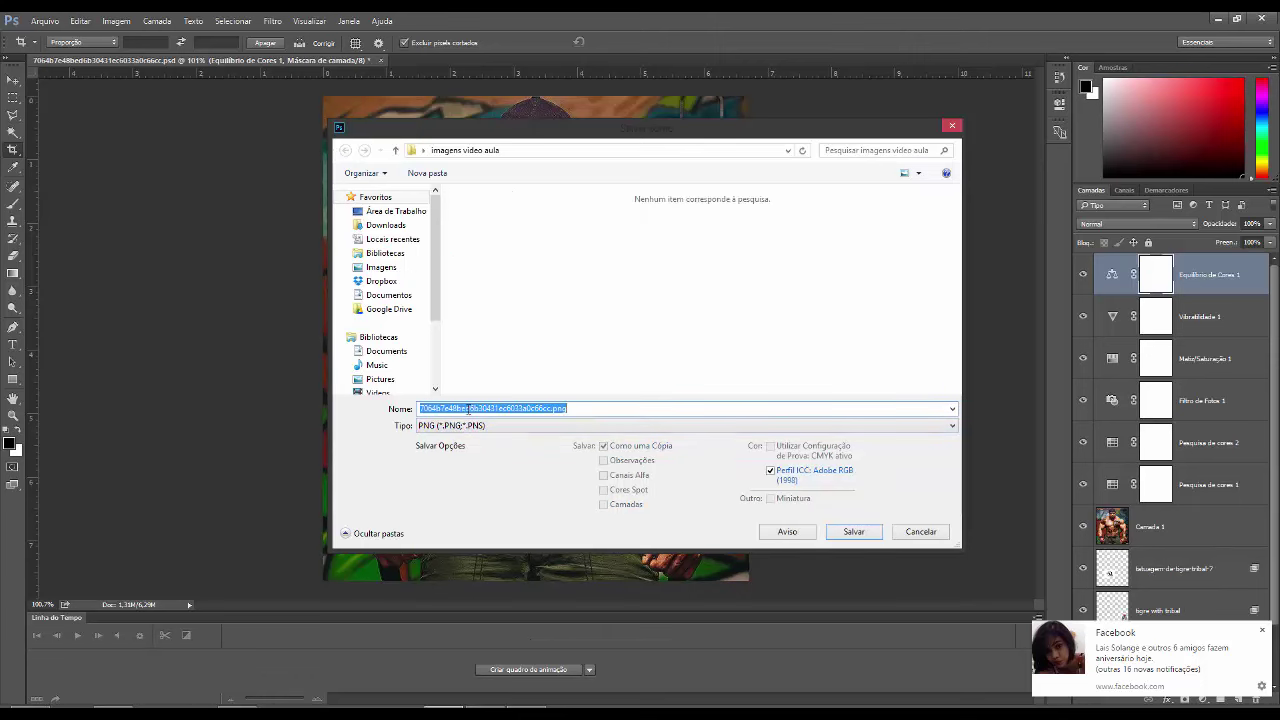
text(depois)
click(853, 531)
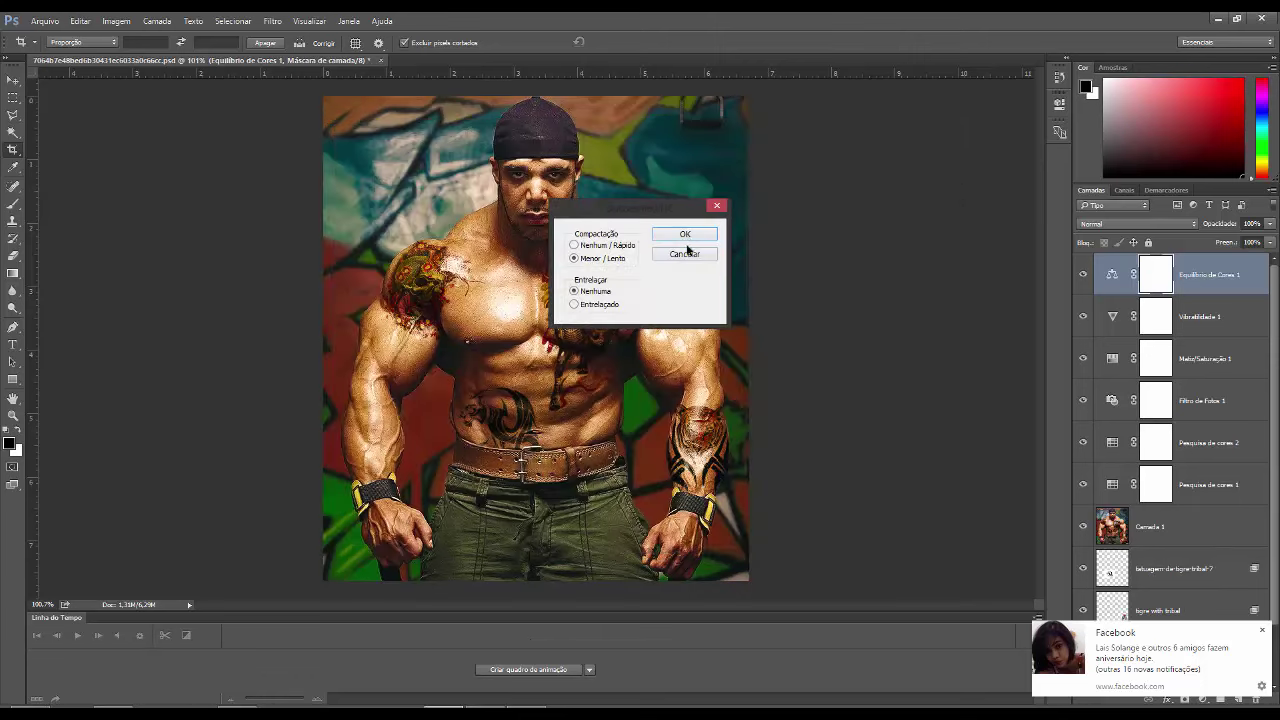
click(684, 240)
click(1262, 631)
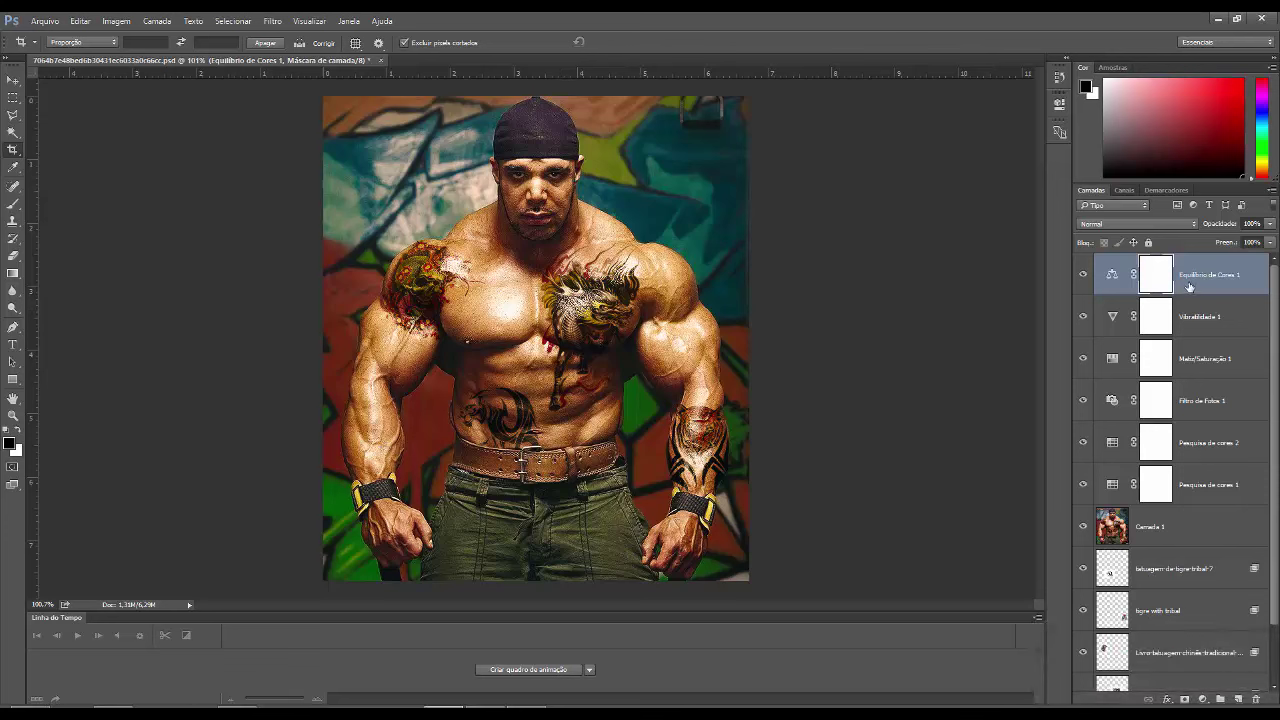
Select all the tattoo and adjustment layers above Background and group them as Agrupar 1.
scroll(1200, 520, down, 1)
scroll(1215, 590, down, 1)
shift+click(1220, 634)
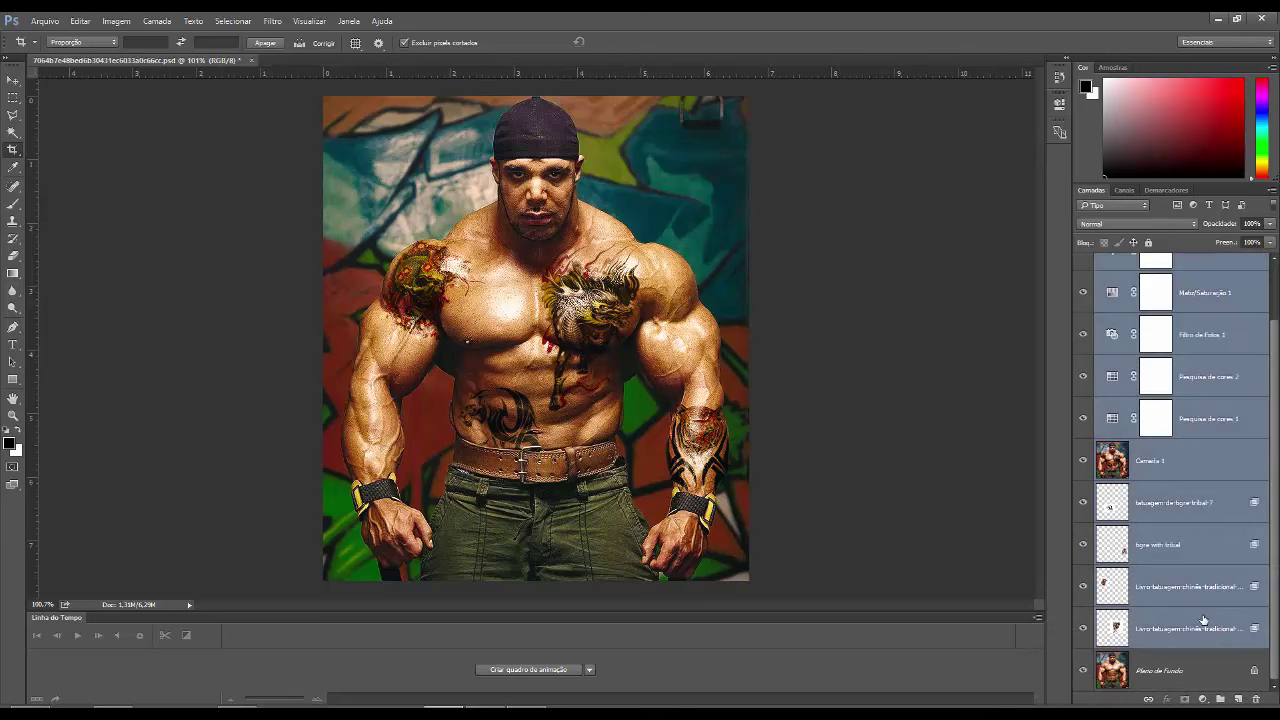
key(ctrl+g)
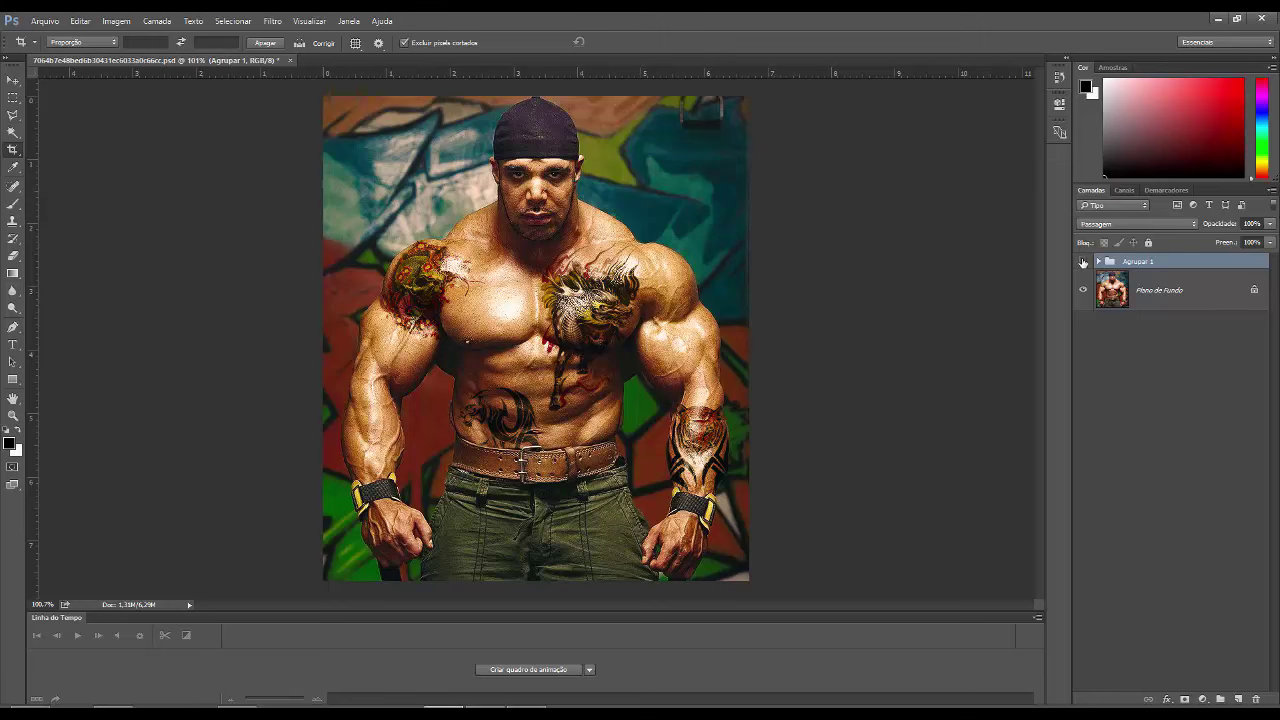
Toggle the Agrupar 1 group's visibility repeatedly to compare the original and edited photo.
click(1083, 261)
click(1083, 261)
click(1083, 261)
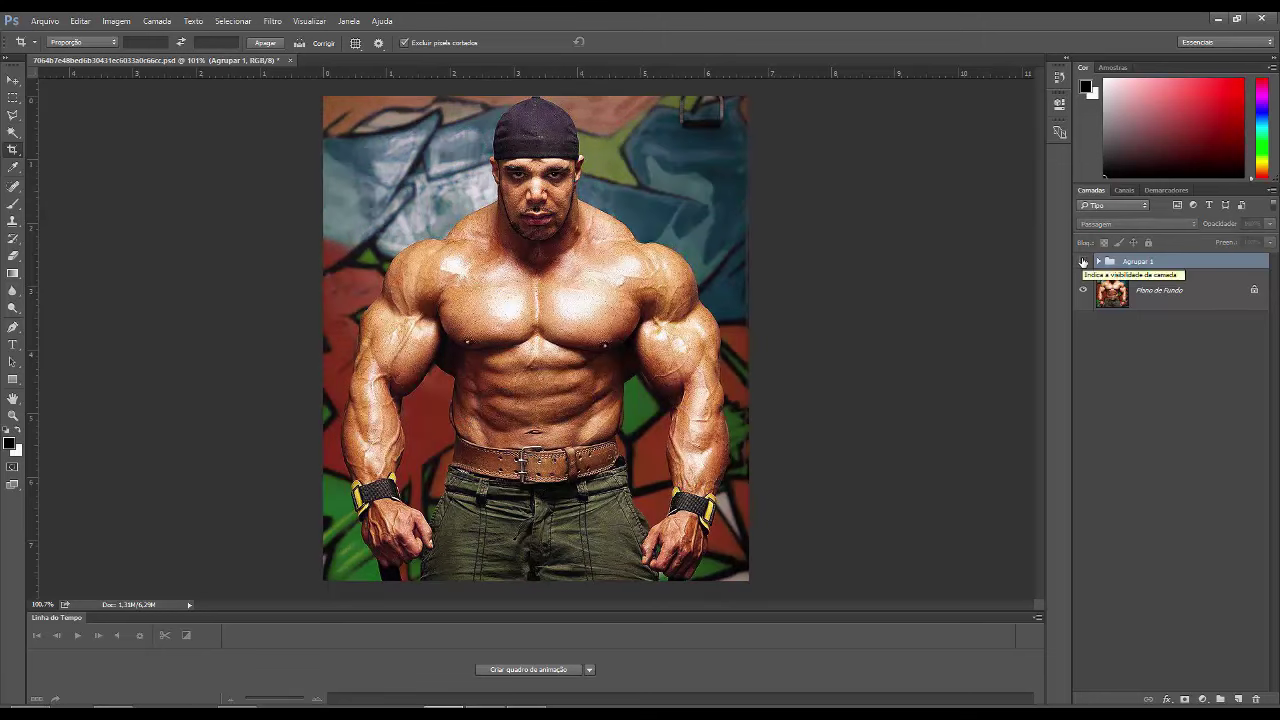
click(1083, 261)
click(1083, 261)
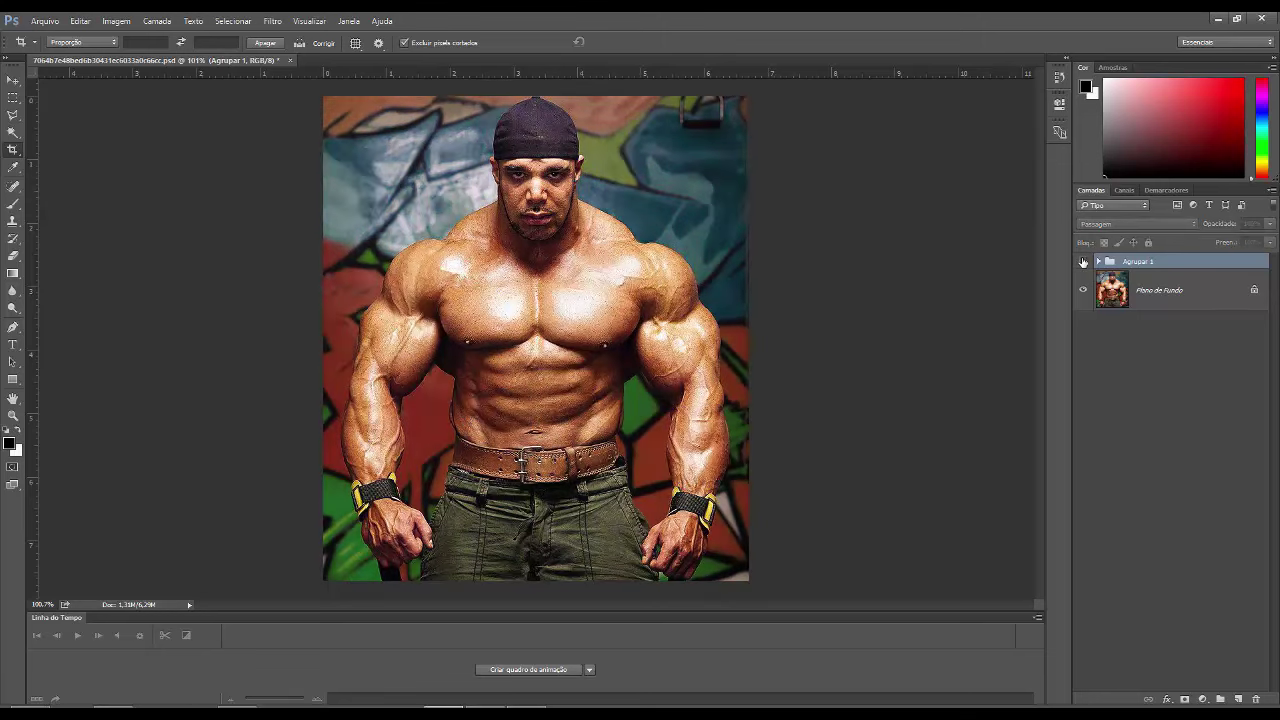
click(1083, 261)
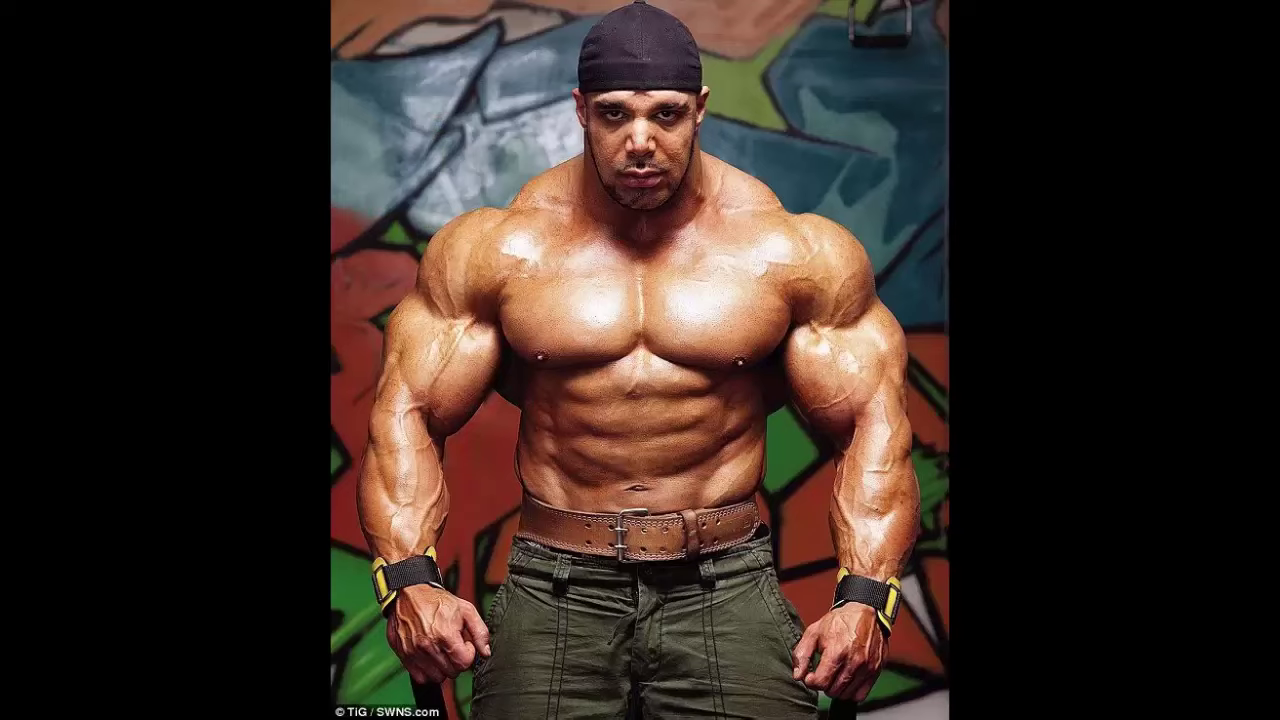